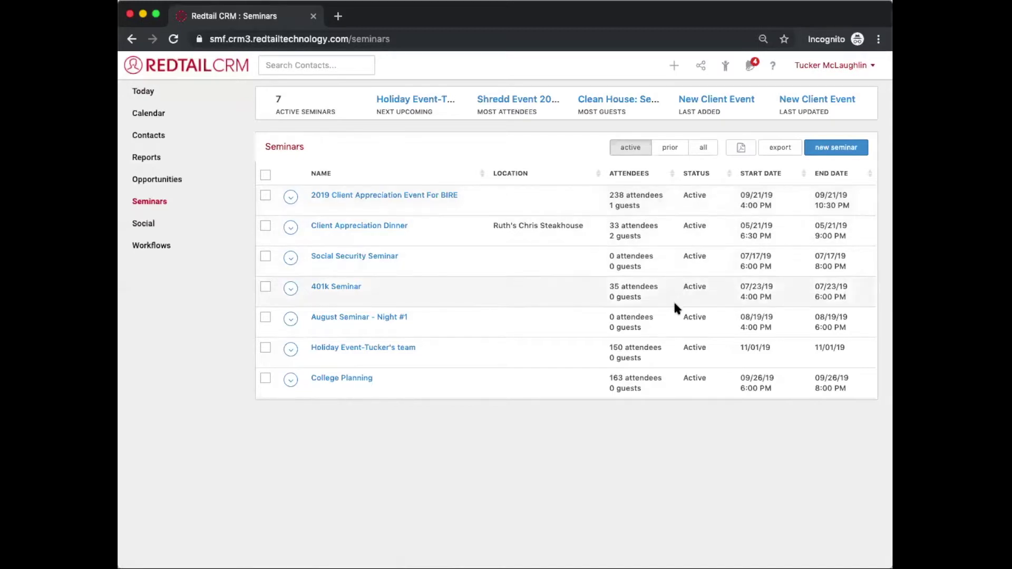
# Step: Change the Client Appreciation Dinner seminar's status from Active to Prior and save it
pyautogui.doubleClick(758, 227)
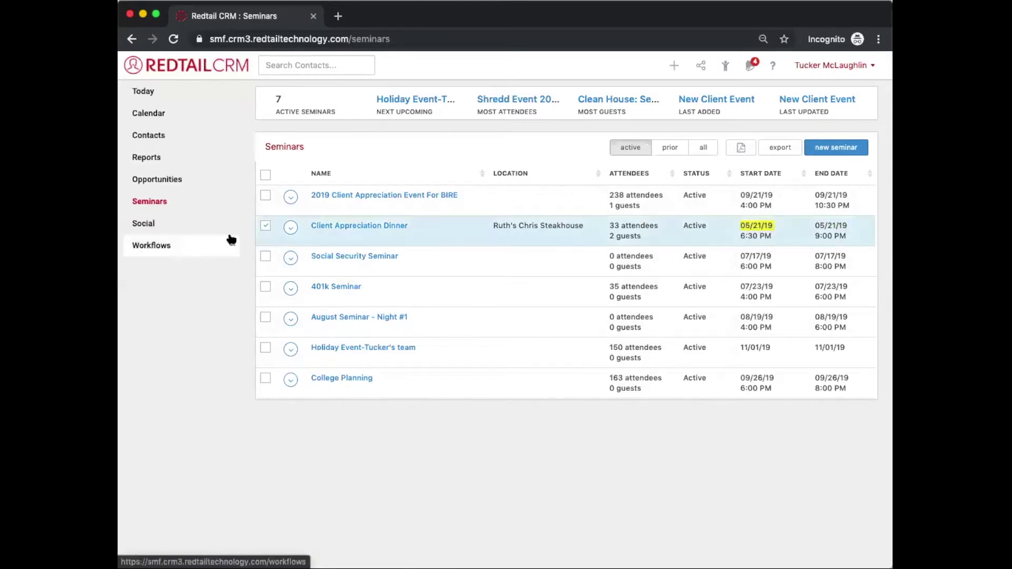
pyautogui.click(287, 232)
pyautogui.click(299, 245)
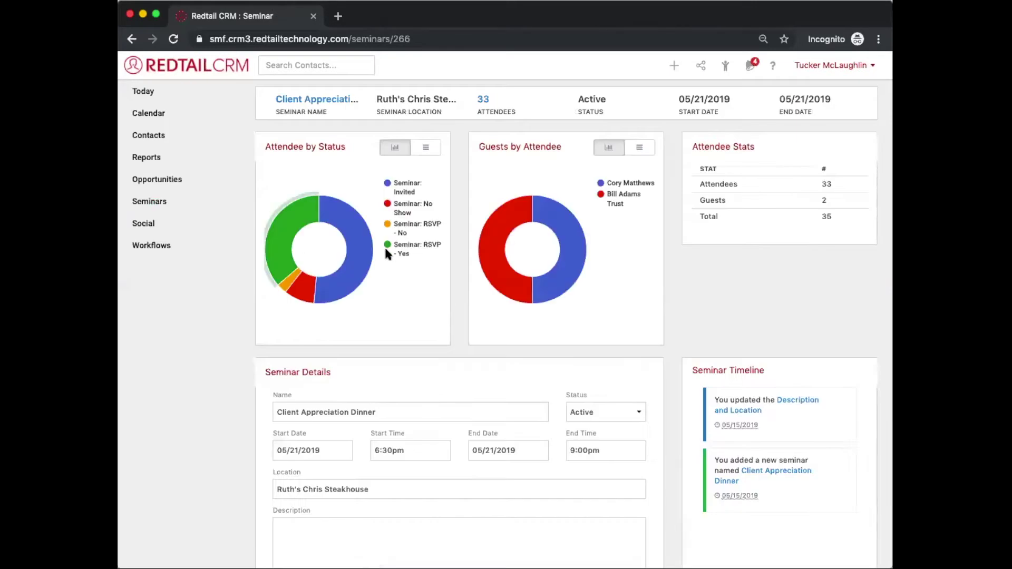
pyautogui.scroll(-2, 385, 250)
pyautogui.scroll(-1, 385, 255)
pyautogui.click(587, 328)
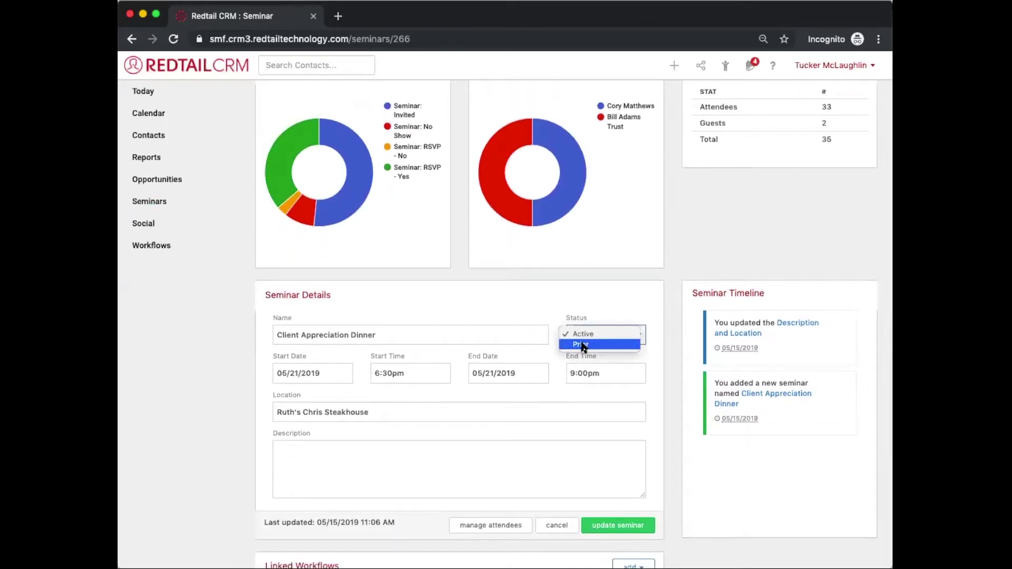
pyautogui.click(582, 345)
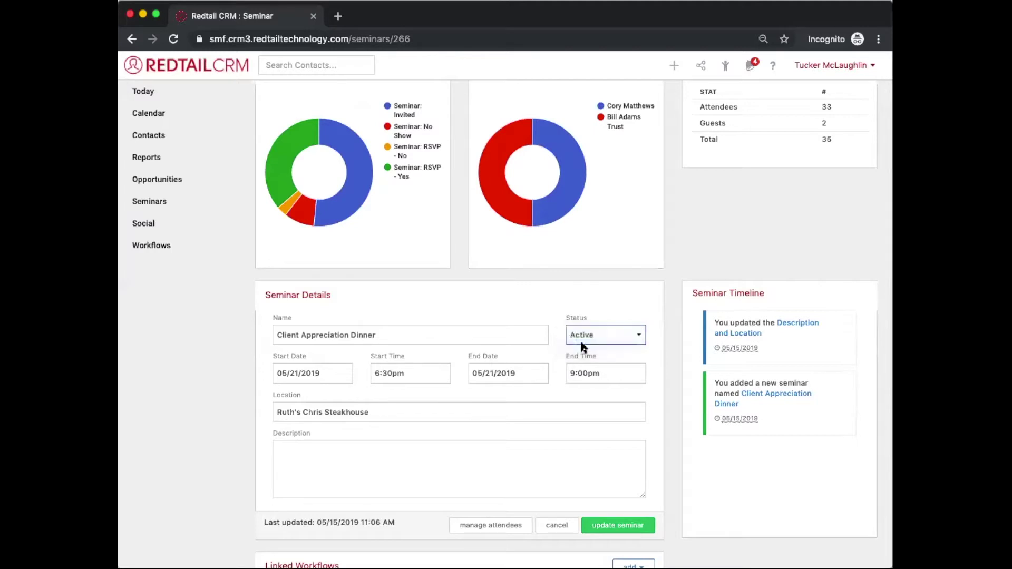
pyautogui.click(625, 524)
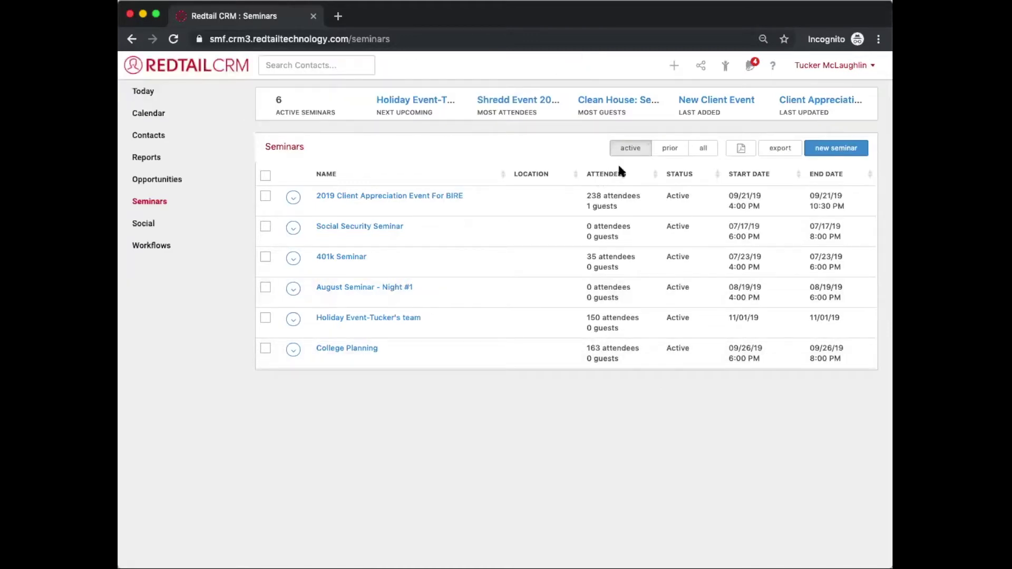
pyautogui.click(672, 149)
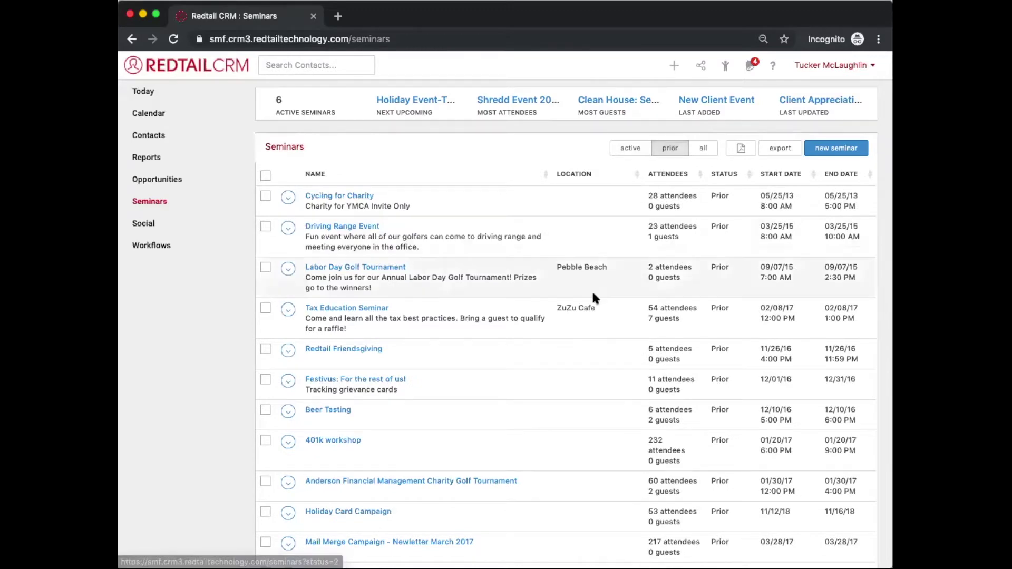
pyautogui.scroll(-20, 594, 295)
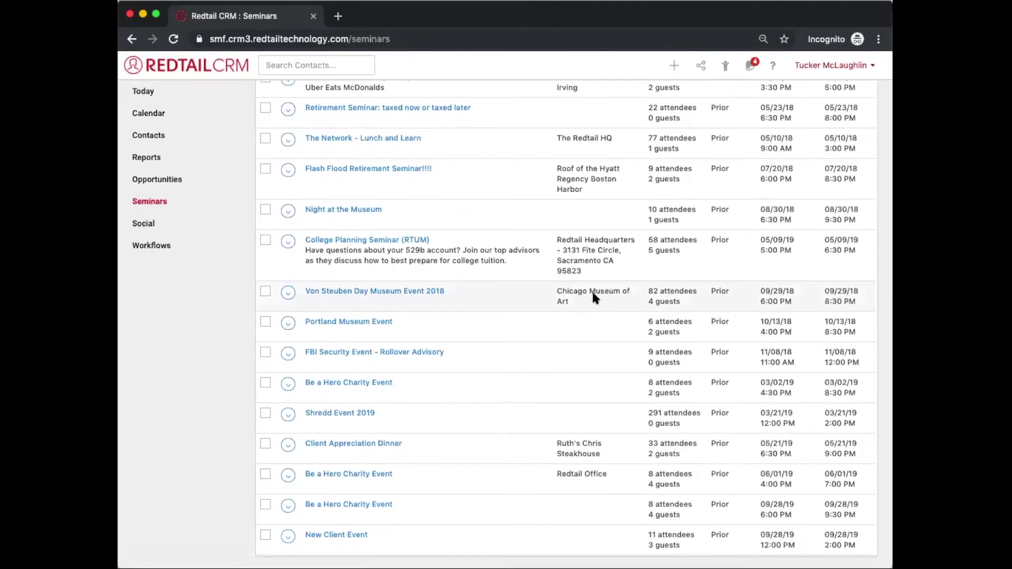
pyautogui.scroll(1, 593, 294)
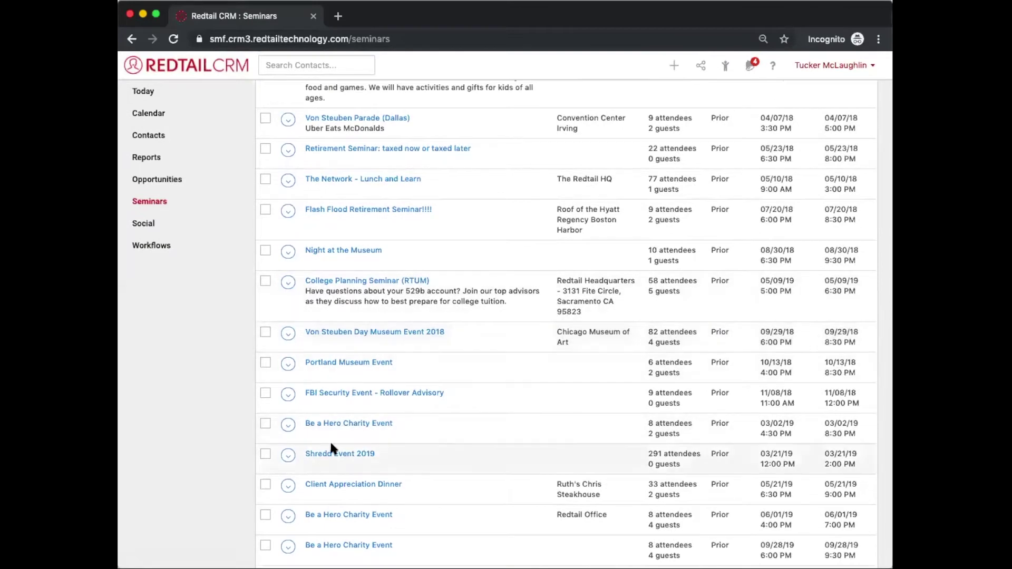
pyautogui.click(288, 455)
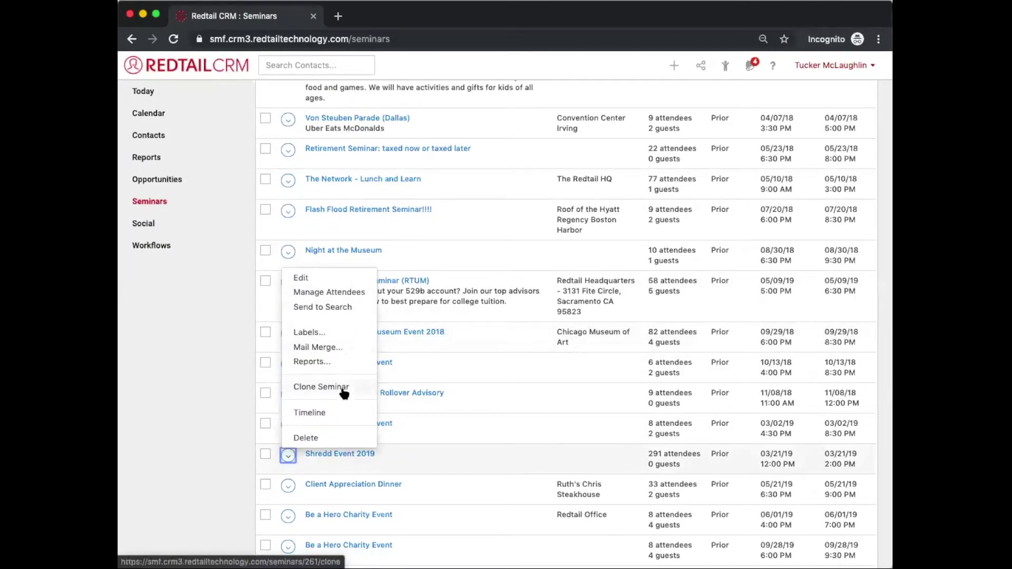
pyautogui.click(344, 393)
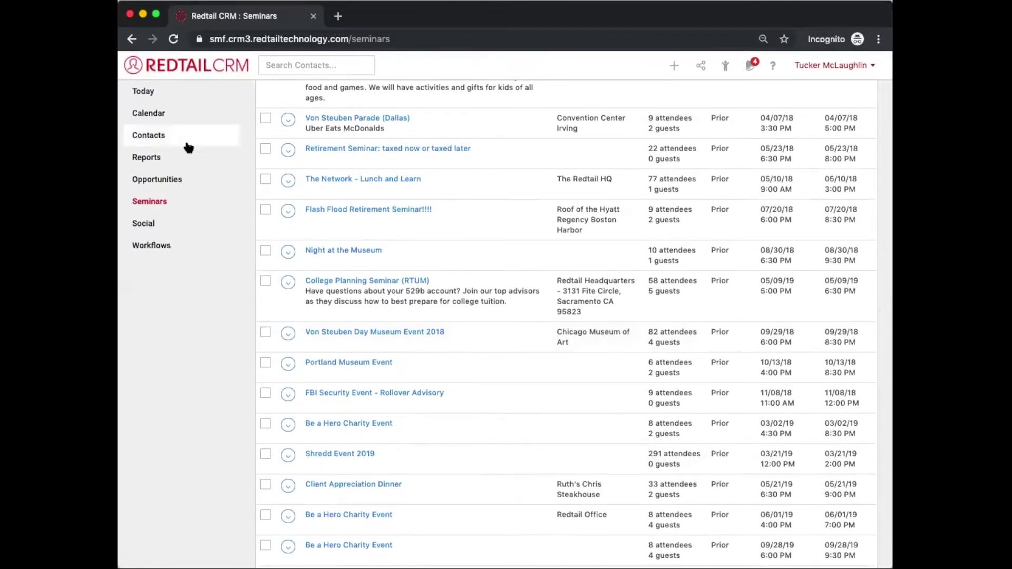
pyautogui.click(167, 196)
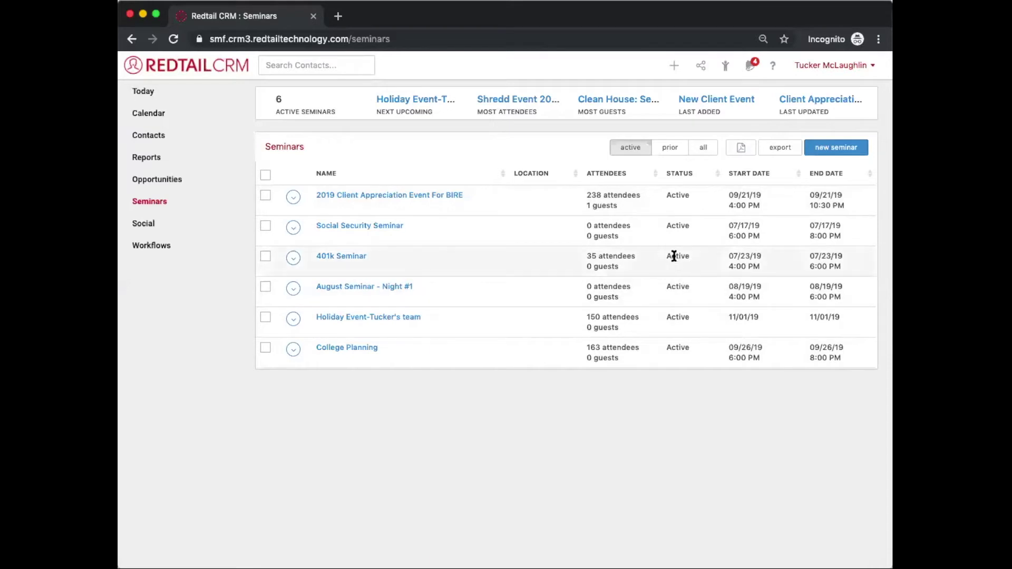
# Step: Set the 401k Seminar's status to Prior and save, leaving five active seminars
pyautogui.click(345, 258)
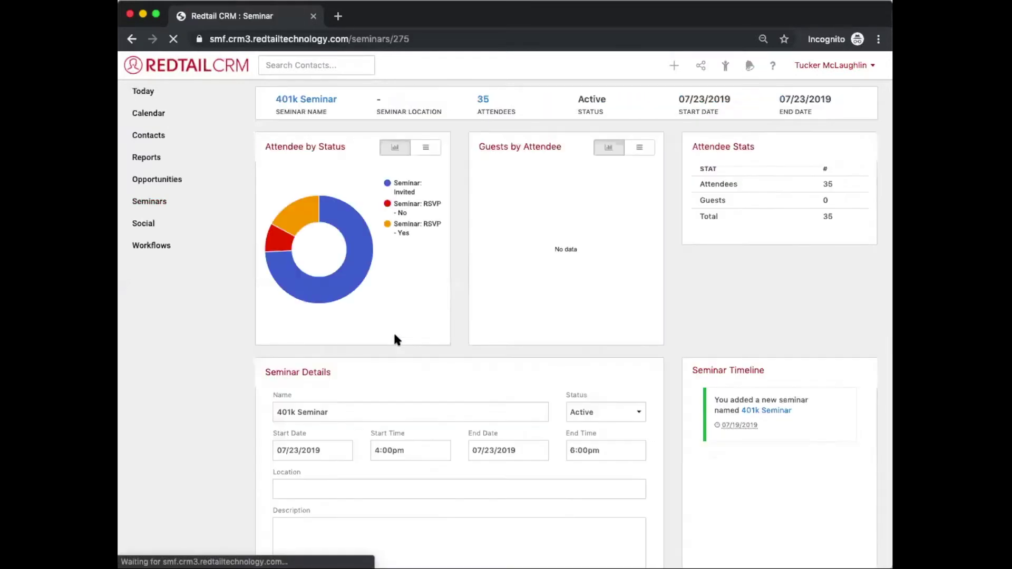
pyautogui.scroll(-3, 397, 340)
pyautogui.click(604, 333)
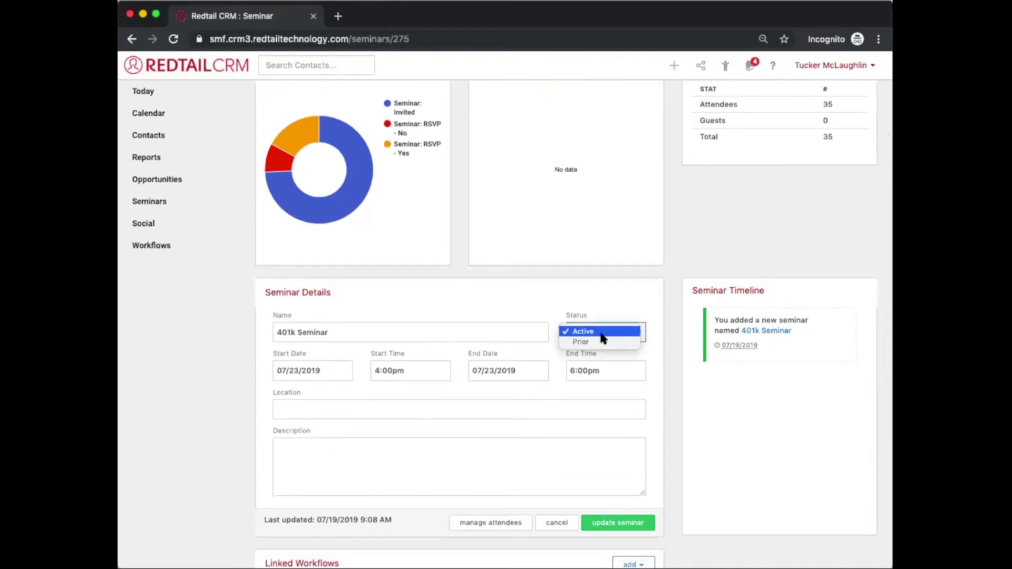
pyautogui.click(601, 342)
pyautogui.scroll(-3, 599, 344)
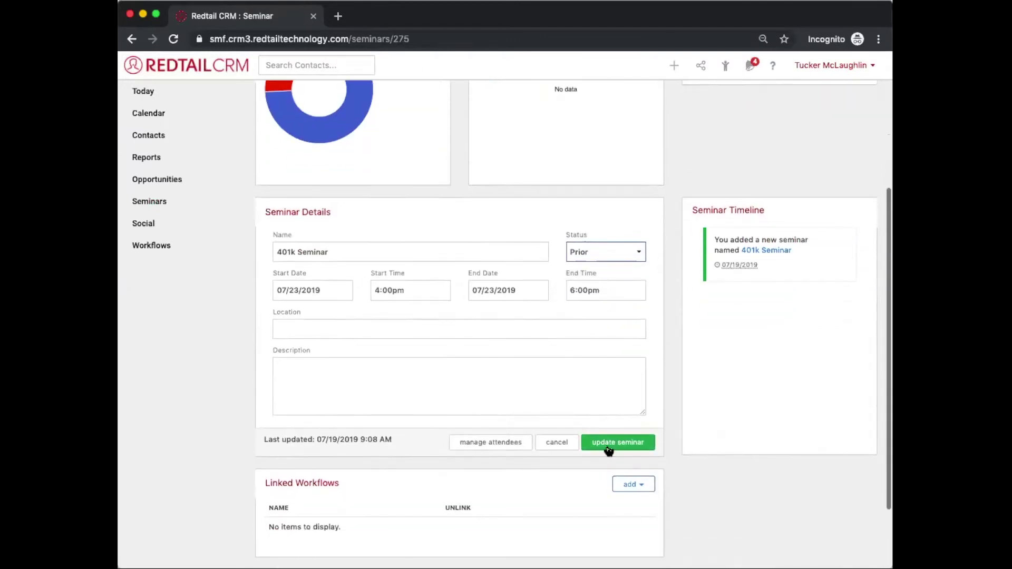
pyautogui.click(609, 444)
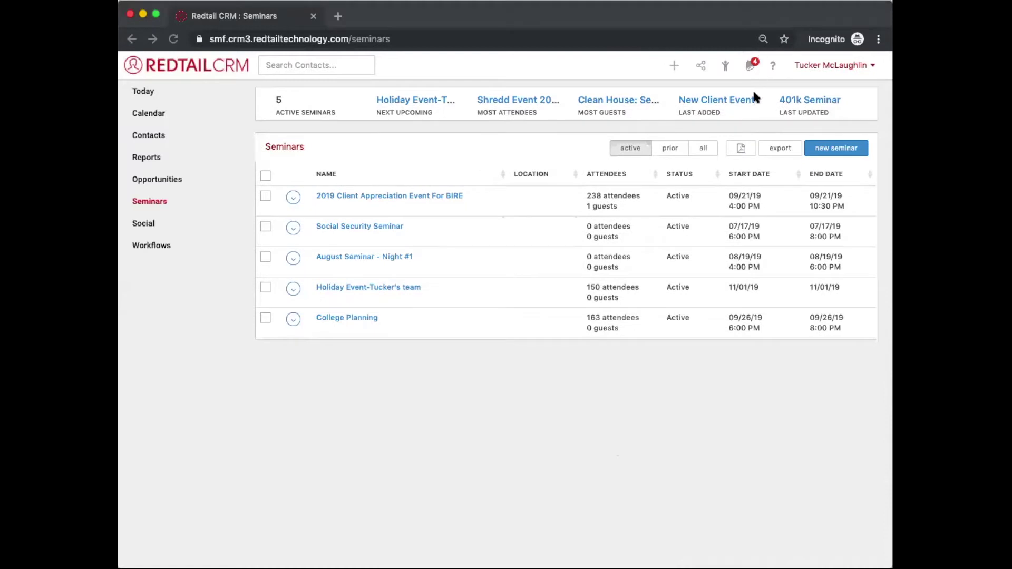
pyautogui.click(821, 150)
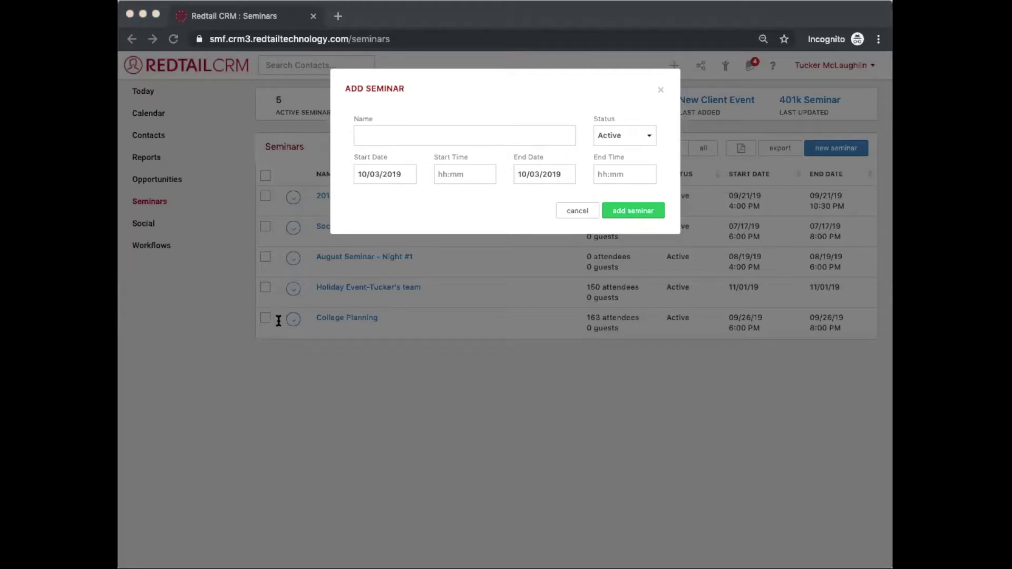
# Step: Name the new seminar 'Halloween Hoopla 2019' and date it October 31, 2019
pyautogui.click(639, 192)
pyautogui.click(485, 127)
pyautogui.write('Halloween Hoopla 2019')
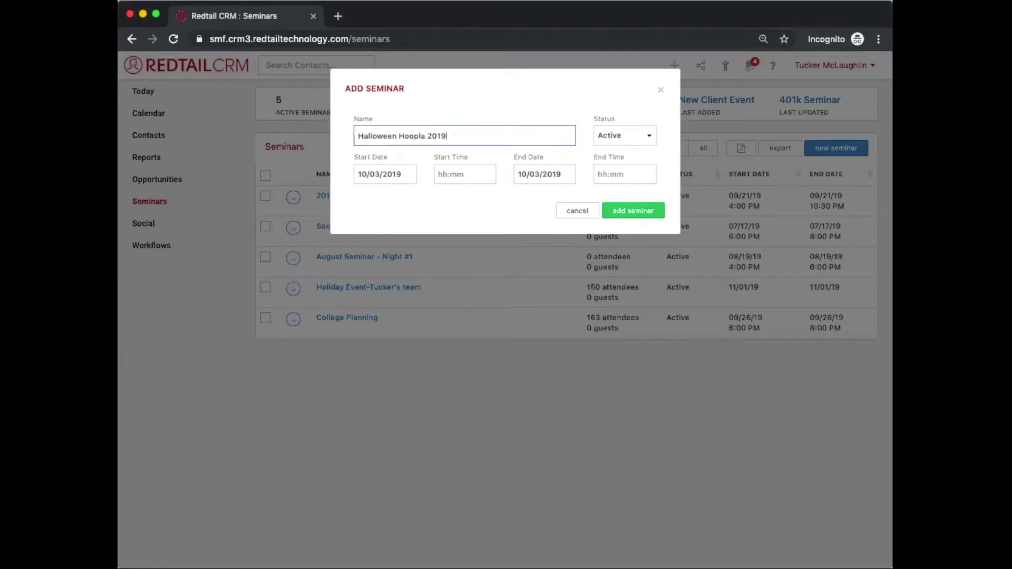
pyautogui.click(386, 178)
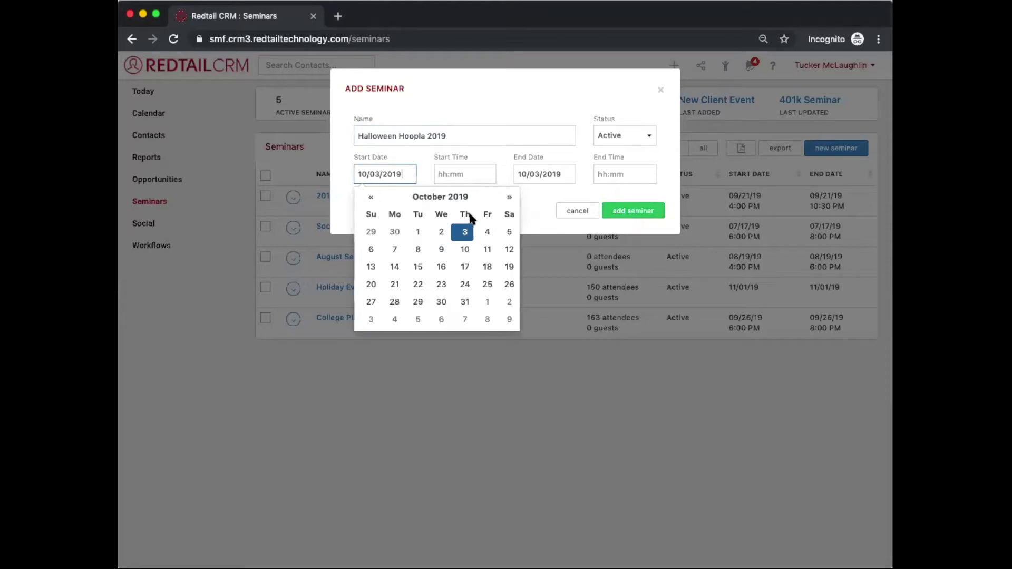
pyautogui.click(466, 302)
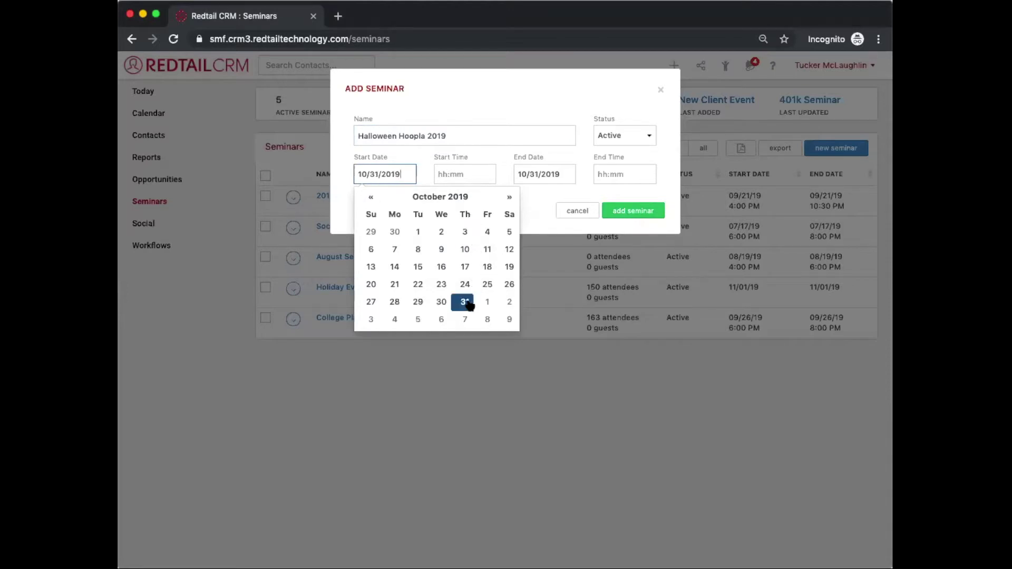
pyautogui.click(533, 203)
# Step: Set the seminar to run from 2:00pm to 5:00pm and add it
pyautogui.click(461, 171)
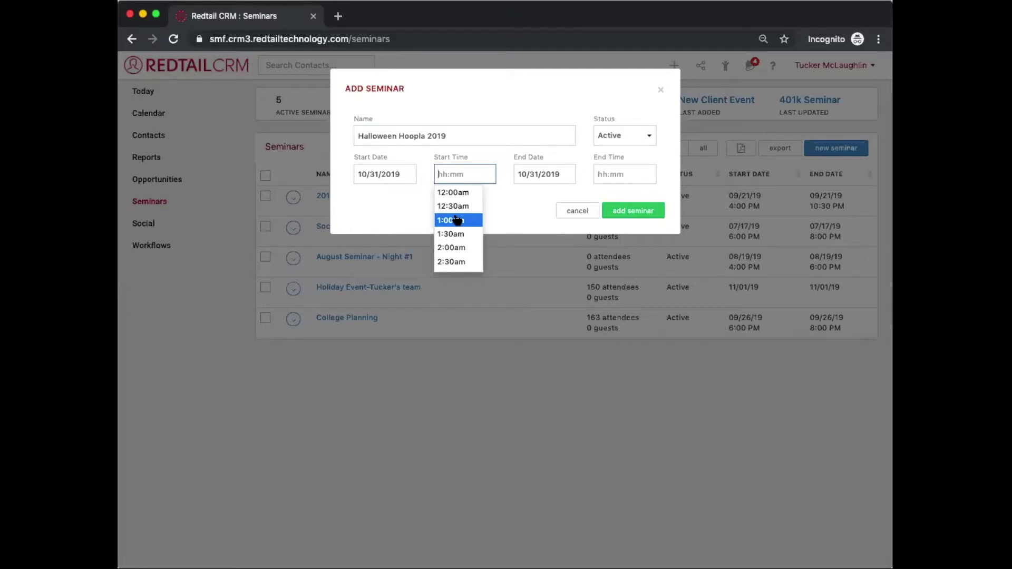
pyautogui.scroll(-8, 457, 221)
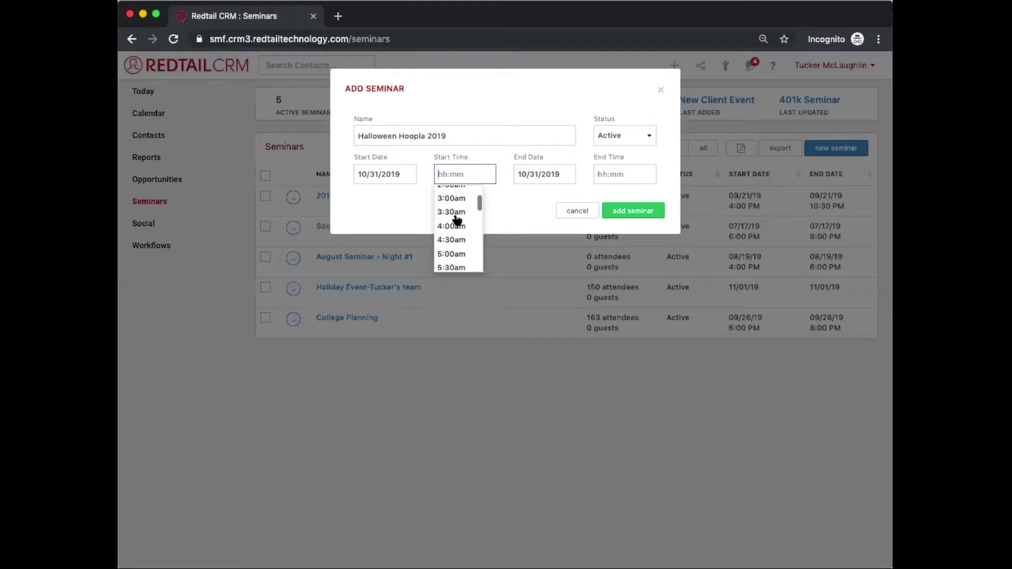
pyautogui.scroll(-6, 457, 221)
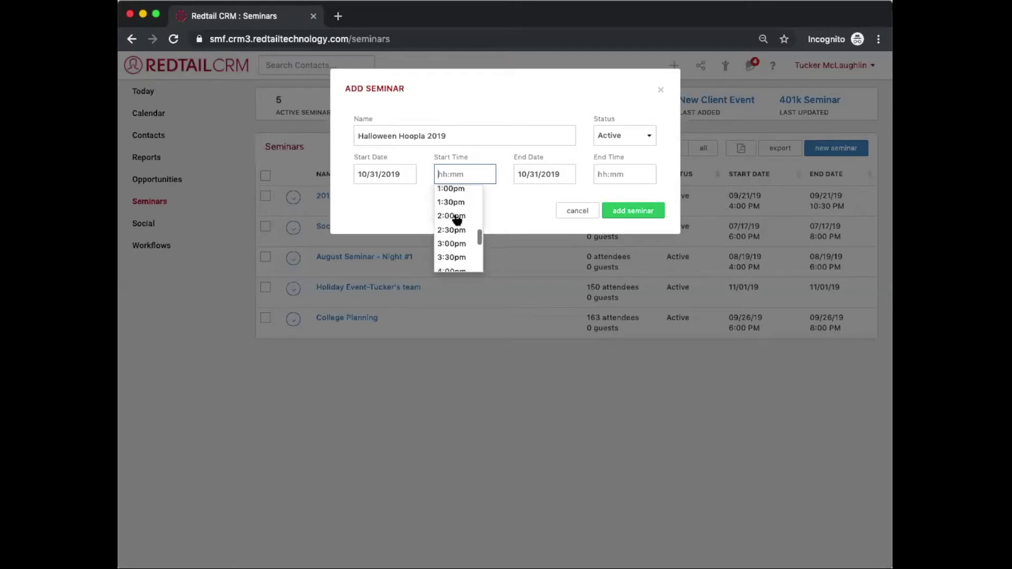
pyautogui.click(452, 195)
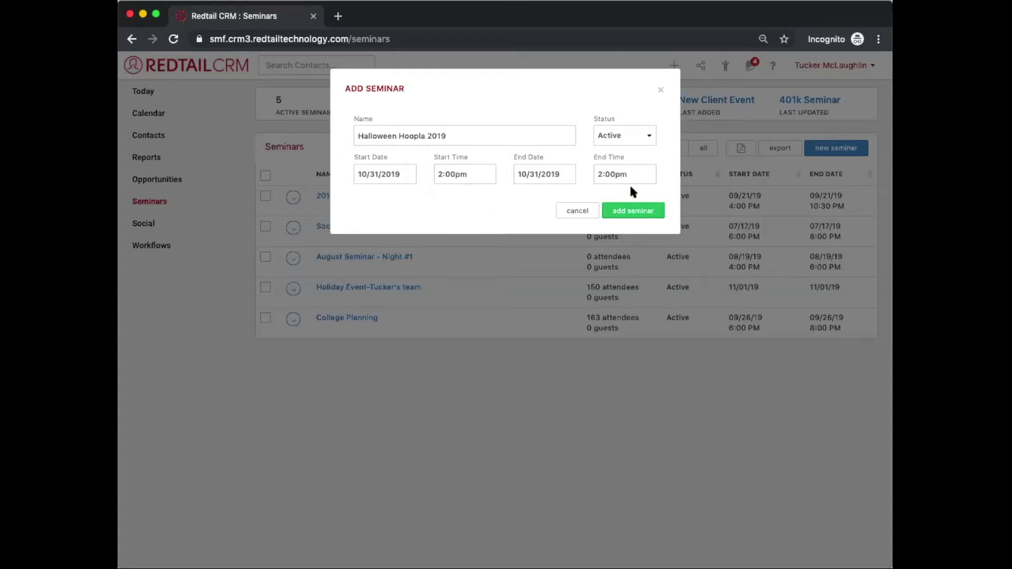
pyautogui.click(621, 172)
pyautogui.scroll(-2, 614, 245)
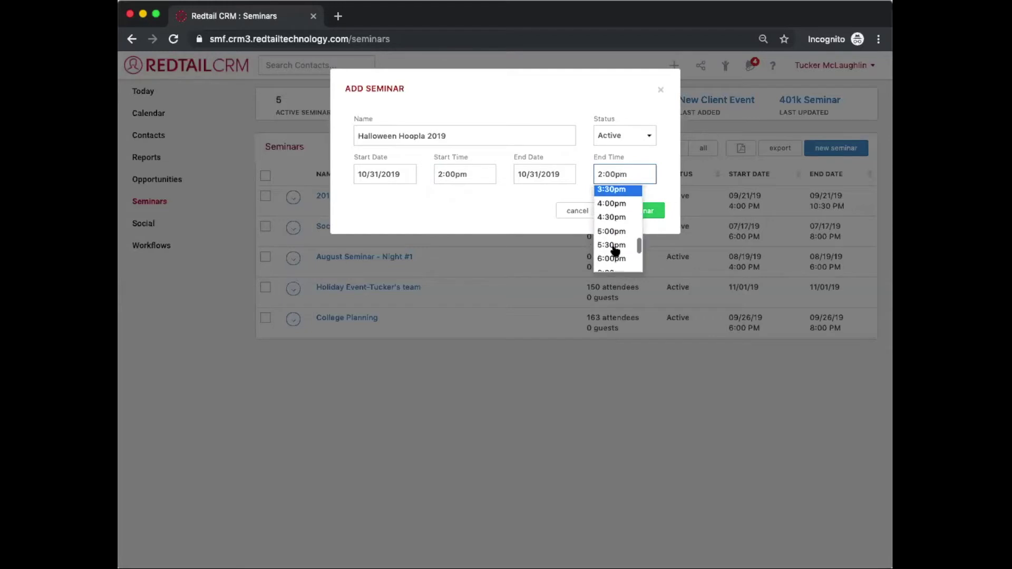
pyautogui.click(613, 258)
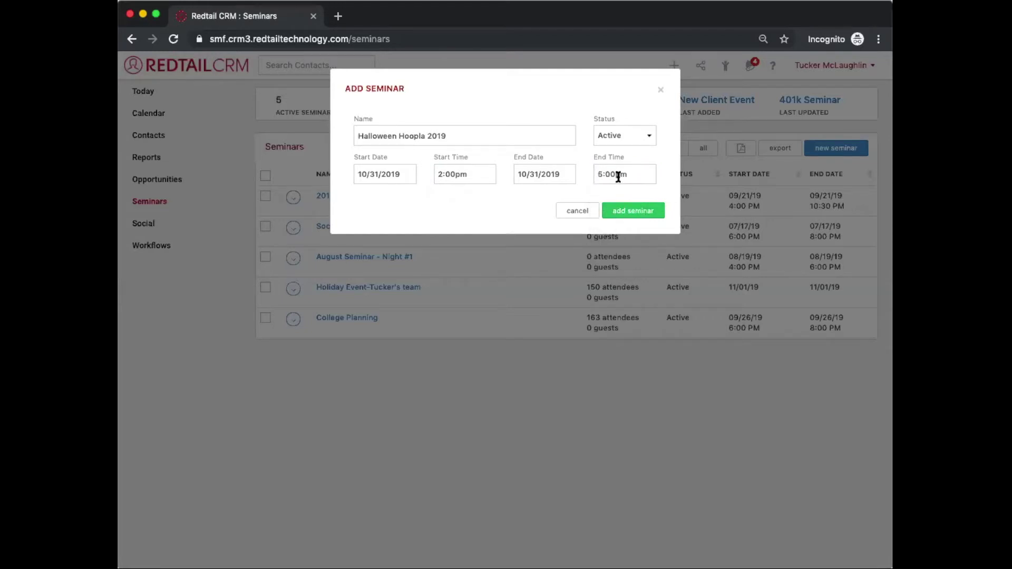
pyautogui.click(621, 210)
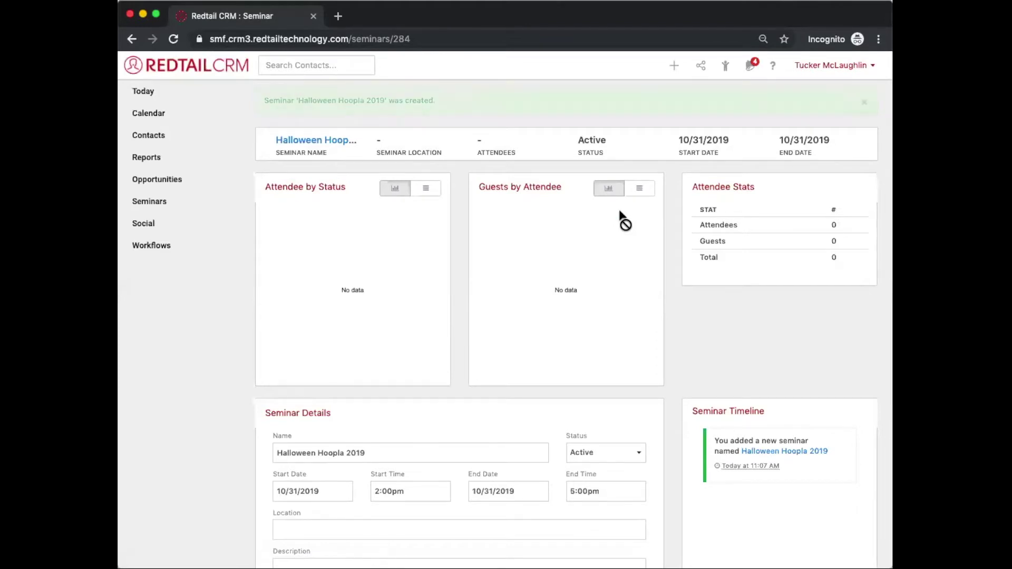
# Step: Scroll through the new seminar's page to review its empty Seminar Details form
pyautogui.scroll(-3, 622, 221)
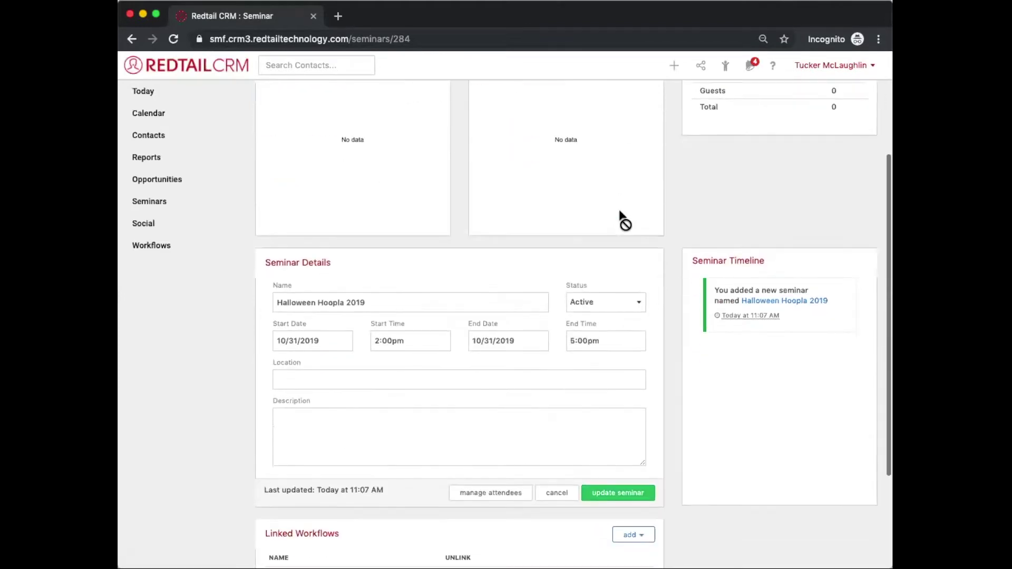
pyautogui.scroll(3, 620, 219)
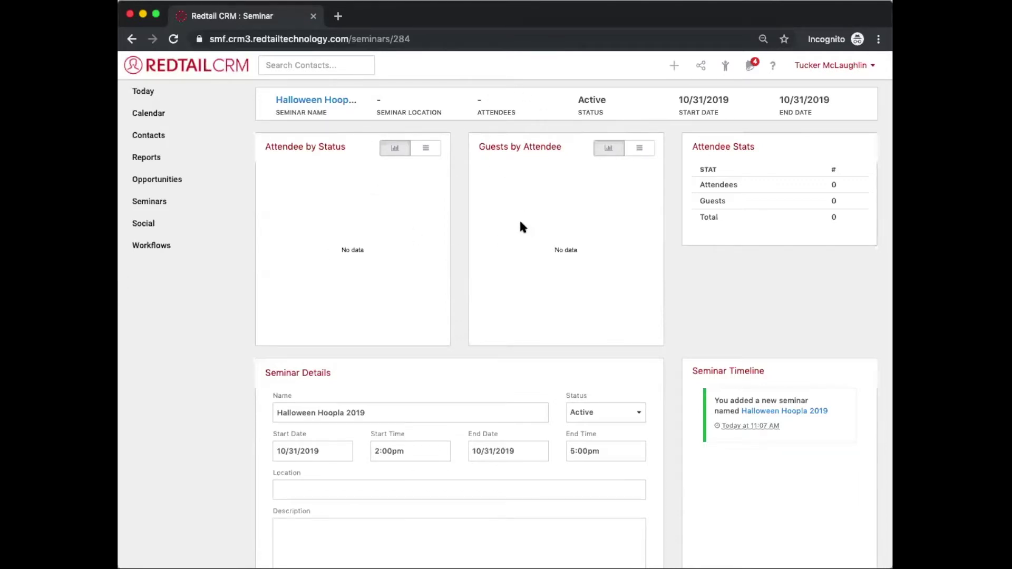
pyautogui.scroll(-5, 520, 222)
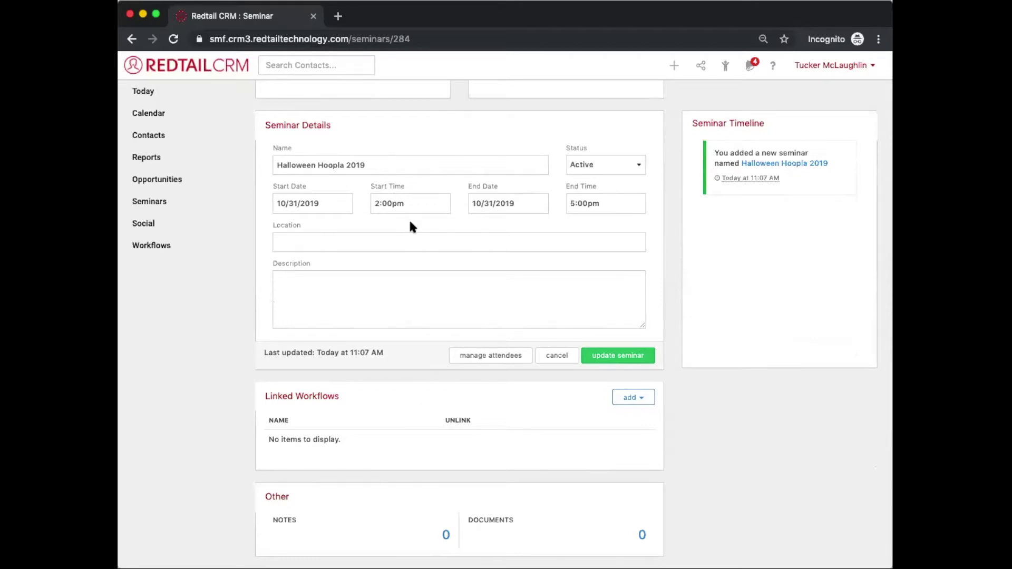
# Step: Enter 'Our Office' followed by the office street address as the seminar location
pyautogui.click(317, 244)
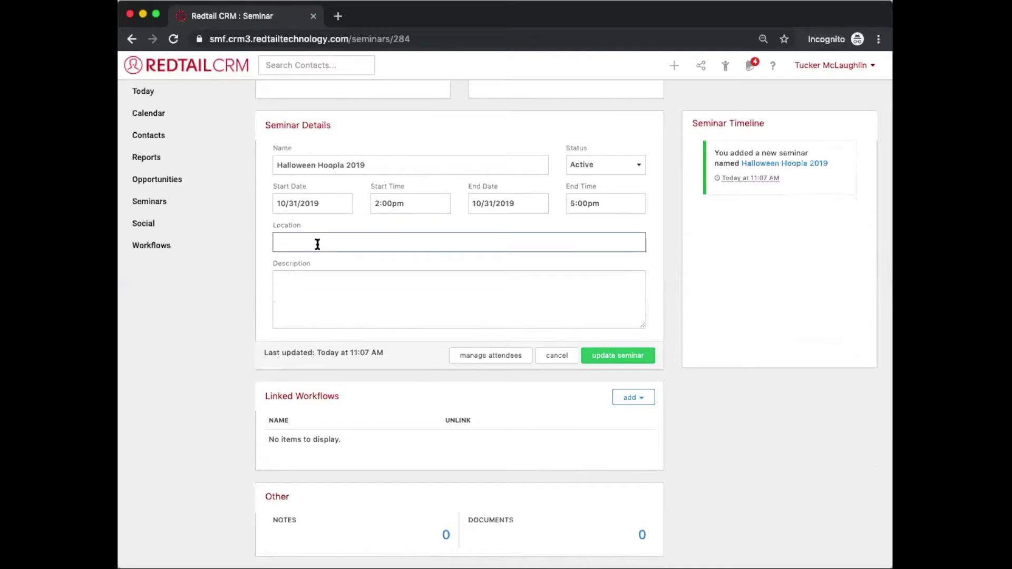
pyautogui.write('Our Office')
pyautogui.click(282, 311)
pyautogui.click(328, 242)
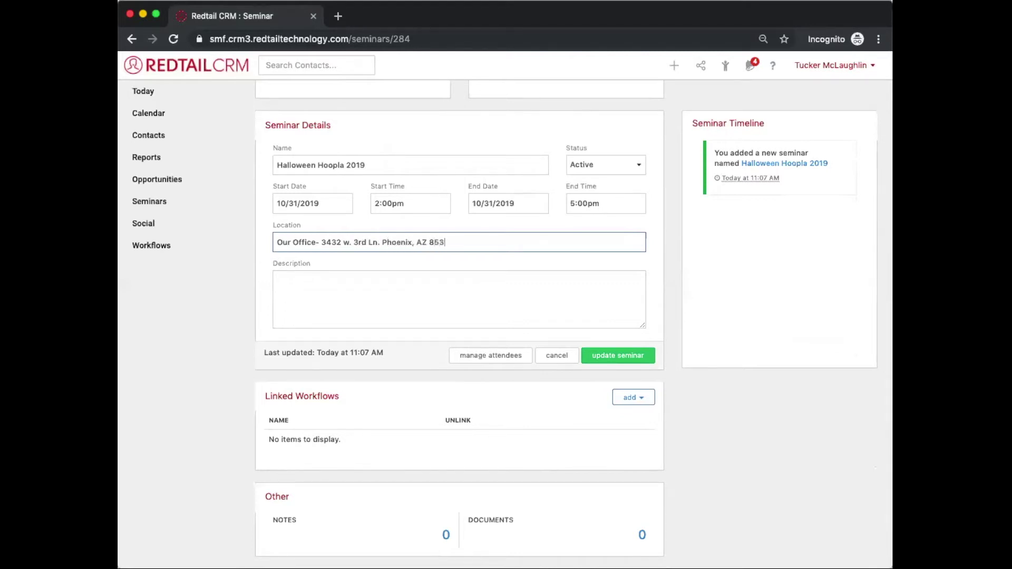
# Step: Correct the location's zip code and capital W, then paste the pumpkin-patch event description
pyautogui.write('52')
pyautogui.press('BackSpace')
pyautogui.write('1')
pyautogui.doubleClick(346, 242)
pyautogui.press('BackSpace')
pyautogui.write('W')
pyautogui.click(468, 243)
pyautogui.click(423, 294)
pyautogui.write('Join the autumn fun with your family and select your perfect pumpkin at our Pumpkin Patch! Face painting will be available all day, jump in for your chance to win in the hourly cake walk, and stroll your littles through a variety of fun games. Throughout the day there will be raffles, local vendors to visit, and a candy trolley! Pumpkins are free! See you there!')
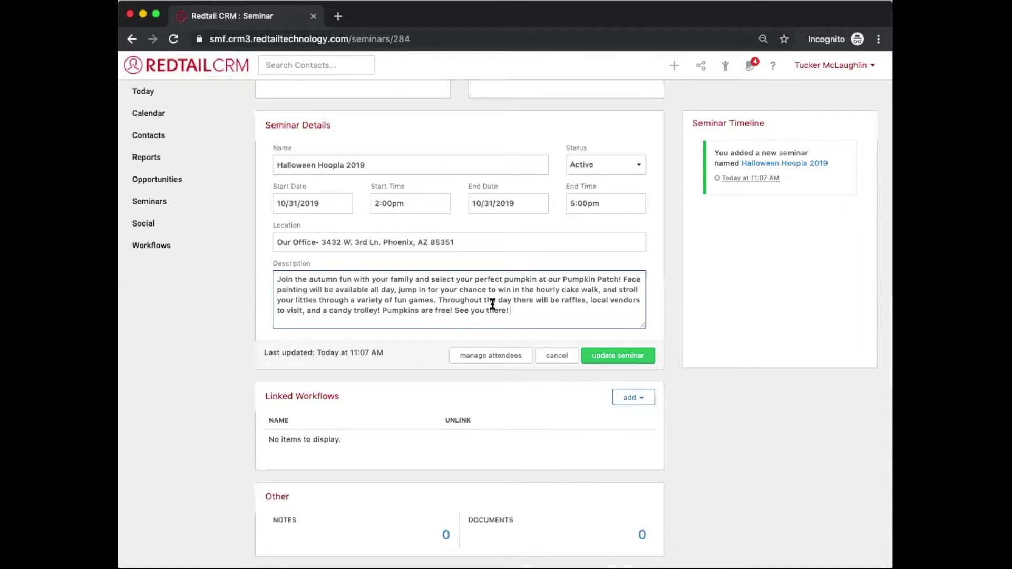
# Step: Save the seminar's location and description, then reopen it to add a linked workflow
pyautogui.click(623, 356)
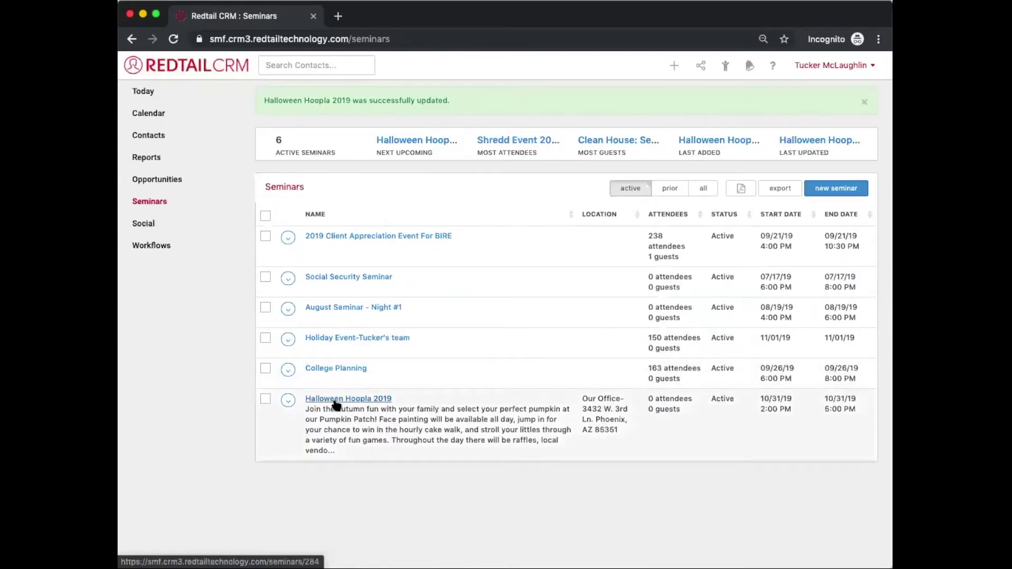
pyautogui.click(336, 403)
pyautogui.scroll(-5, 356, 426)
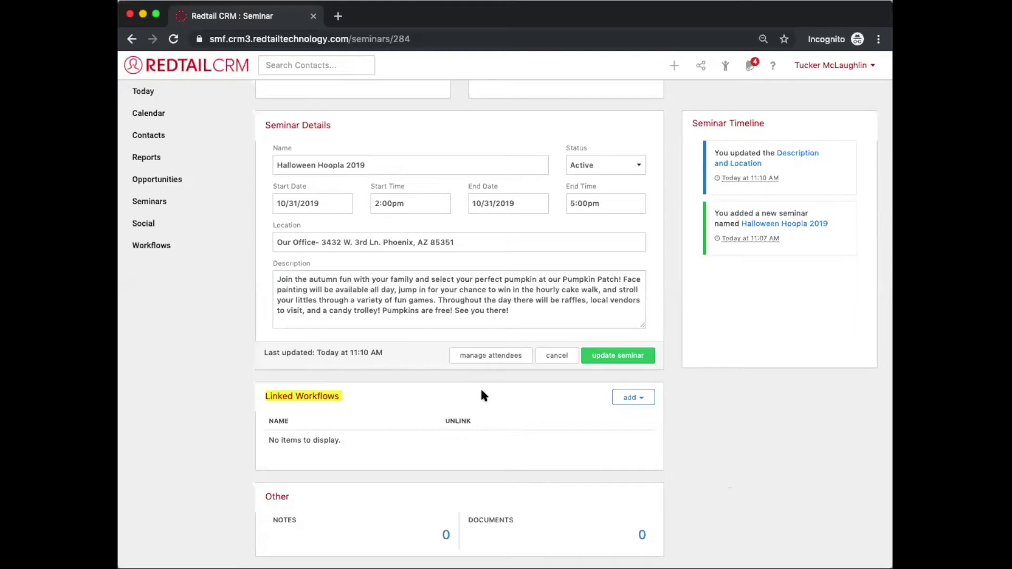
pyautogui.click(638, 398)
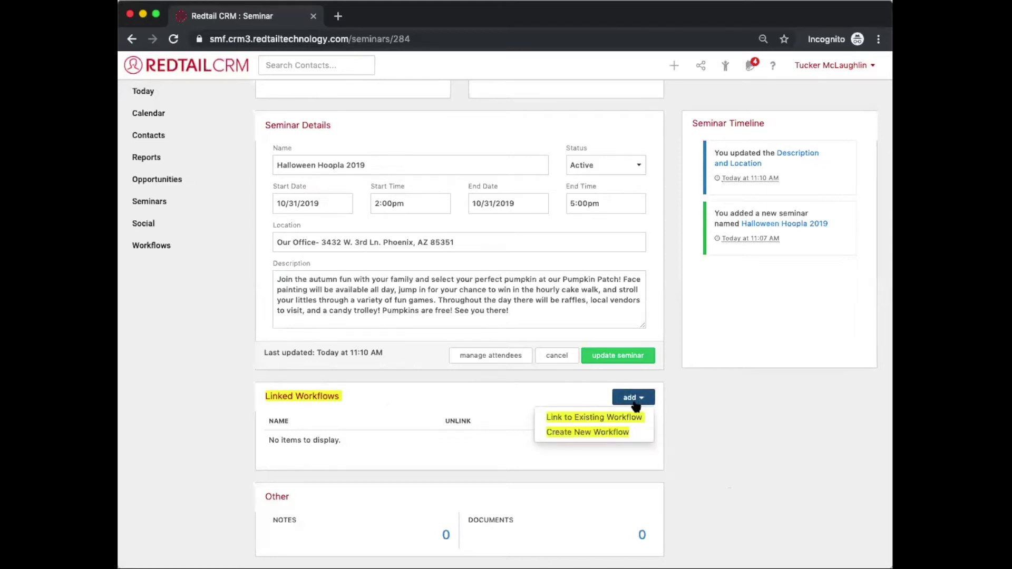
# Step: Create 'Halloween Workflow' from the Client Event Process 2019 template, categorised Relationship Building
pyautogui.click(610, 433)
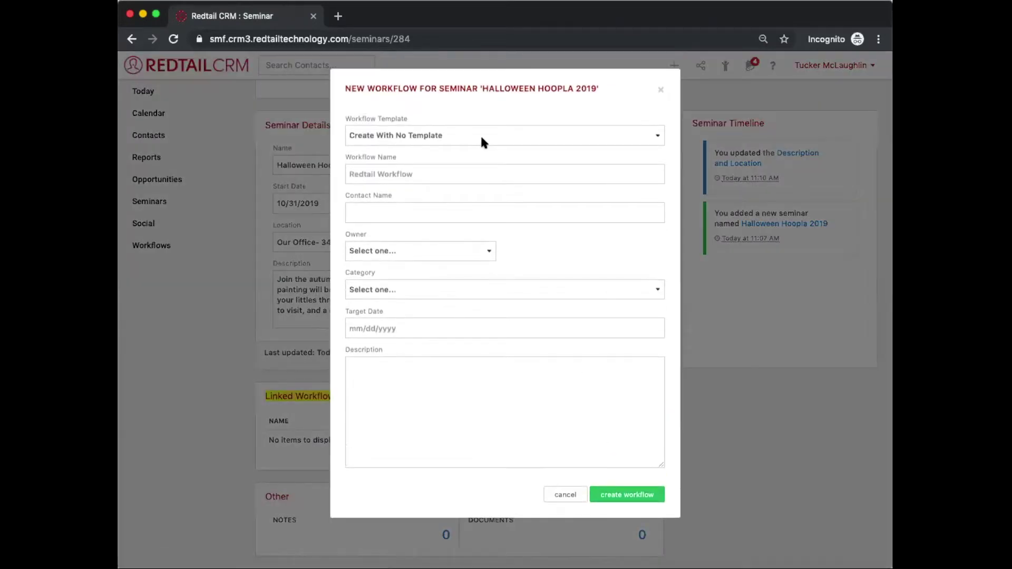
pyautogui.click(483, 143)
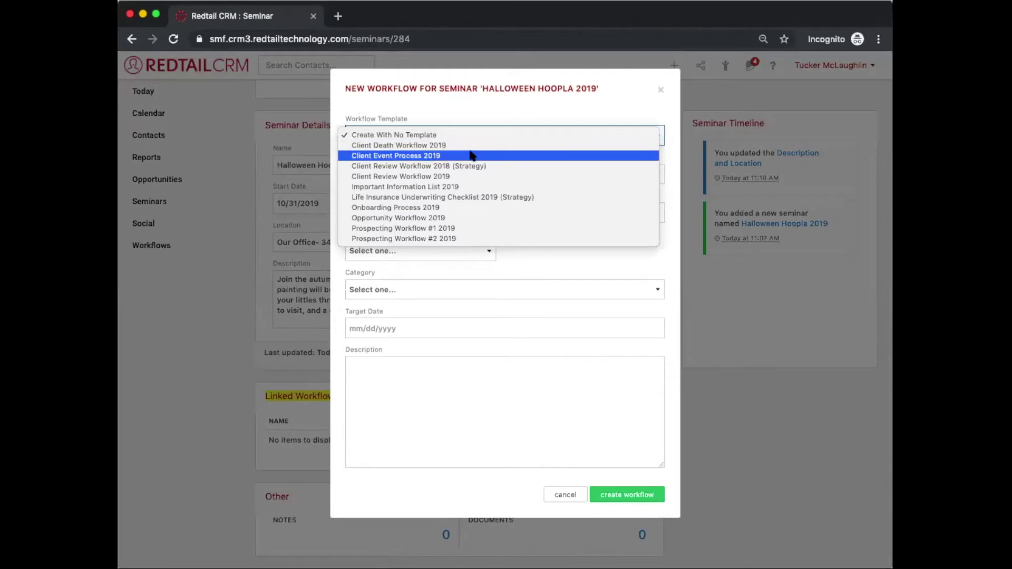
pyautogui.click(470, 155)
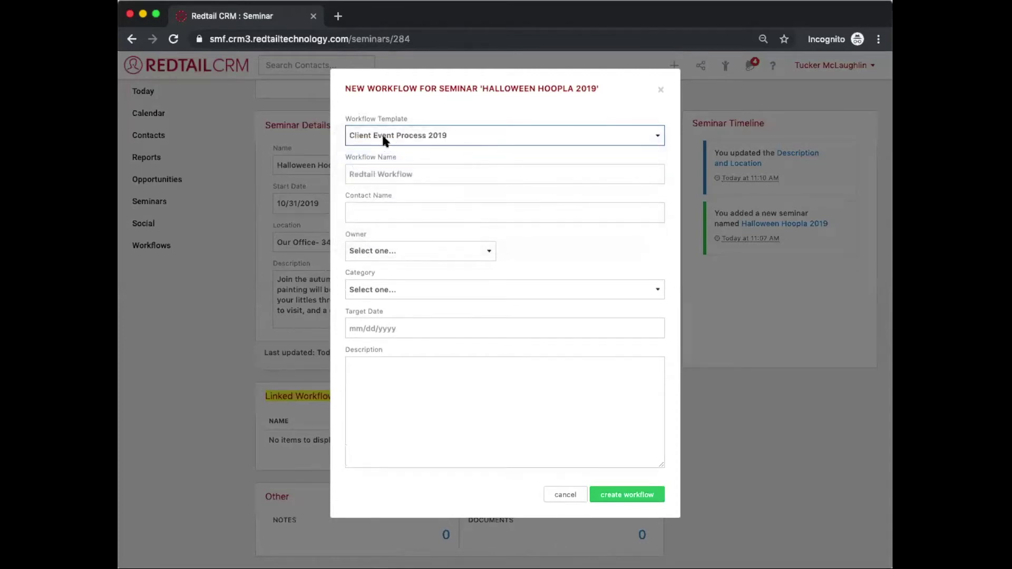
pyautogui.click(410, 169)
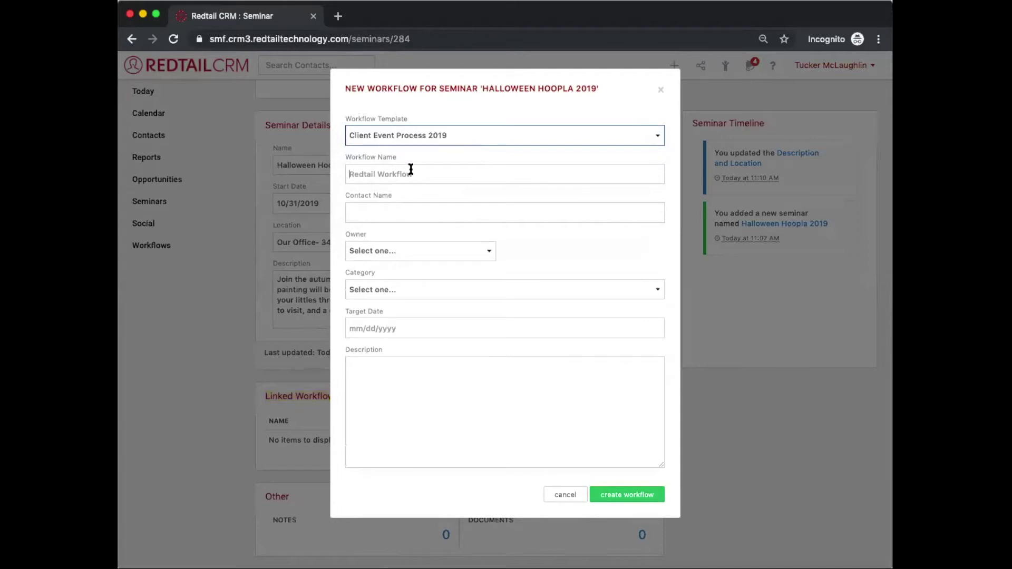
pyautogui.write('Halloween')
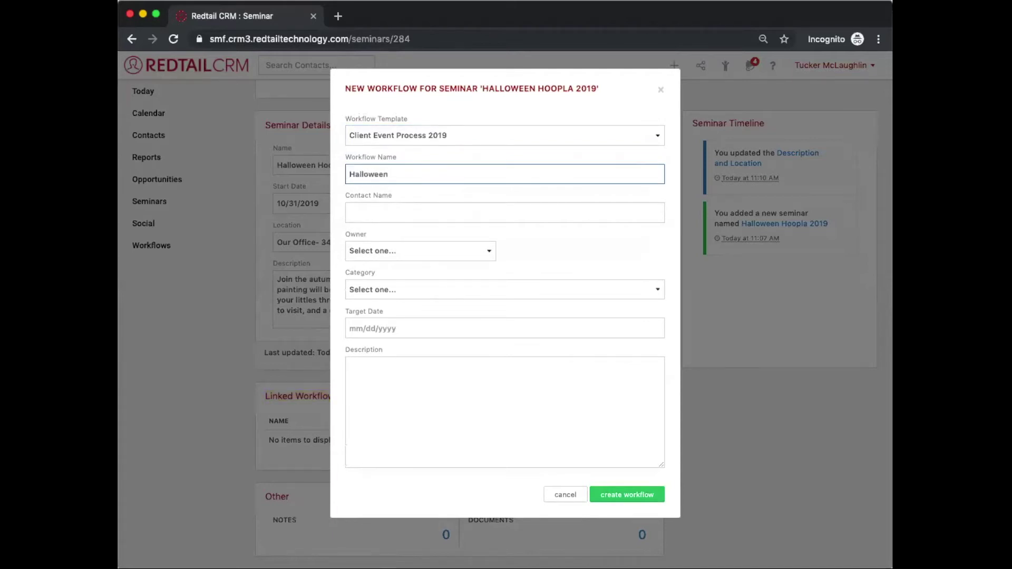
pyautogui.write(' Workflow')
pyautogui.click(516, 291)
pyautogui.scroll(-10, 498, 388)
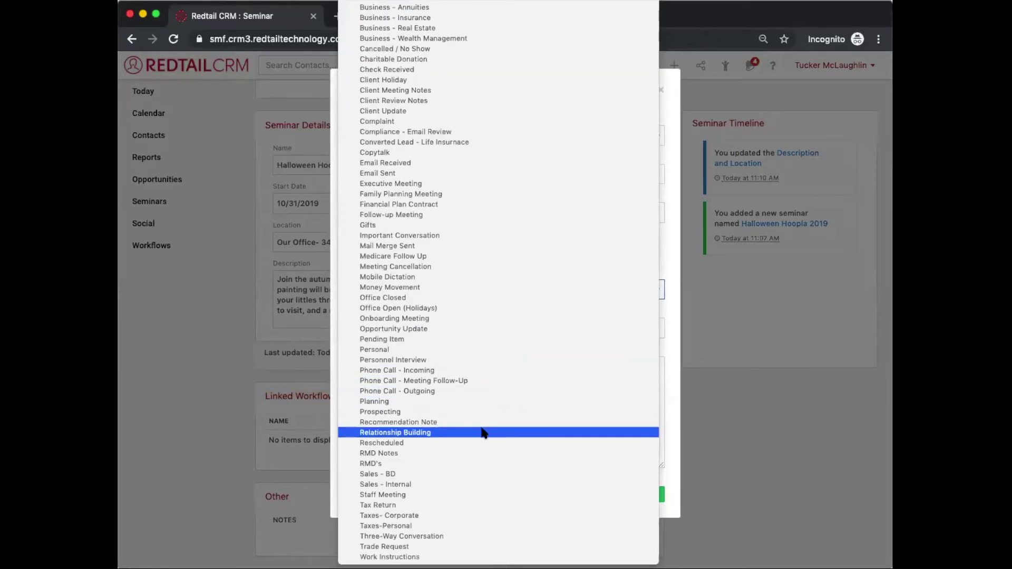
pyautogui.click(483, 432)
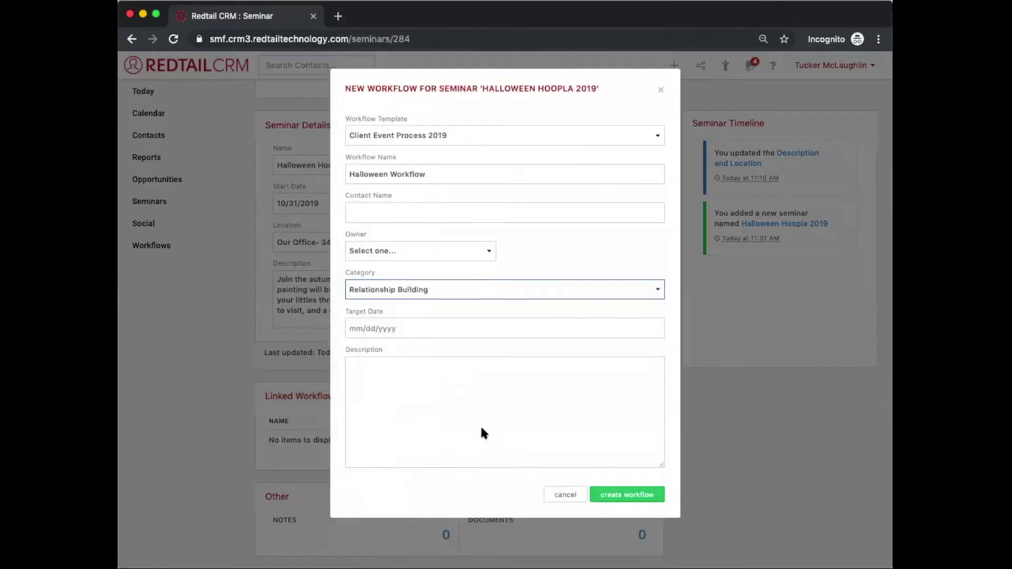
pyautogui.click(503, 325)
pyautogui.click(598, 244)
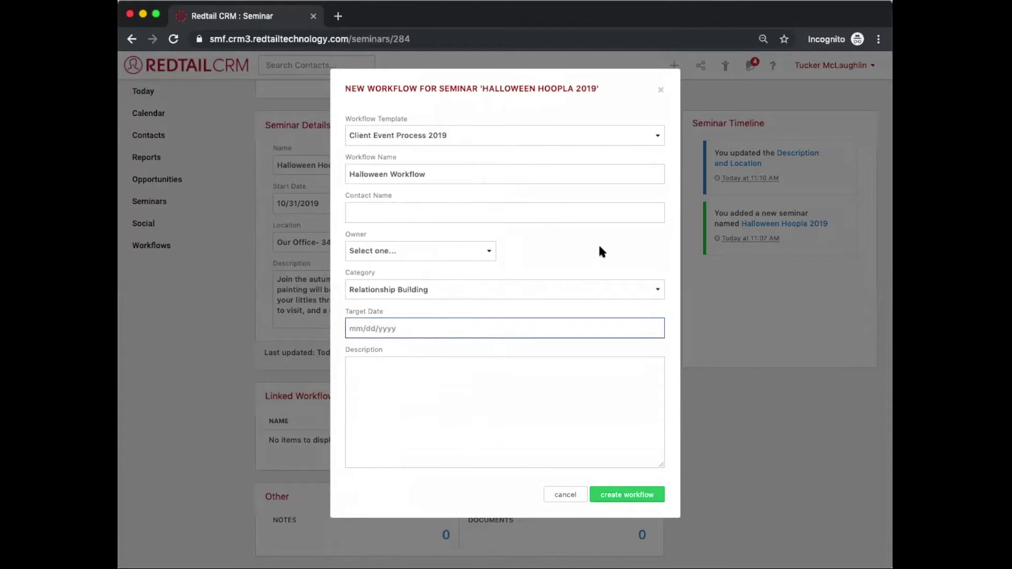
pyautogui.click(611, 492)
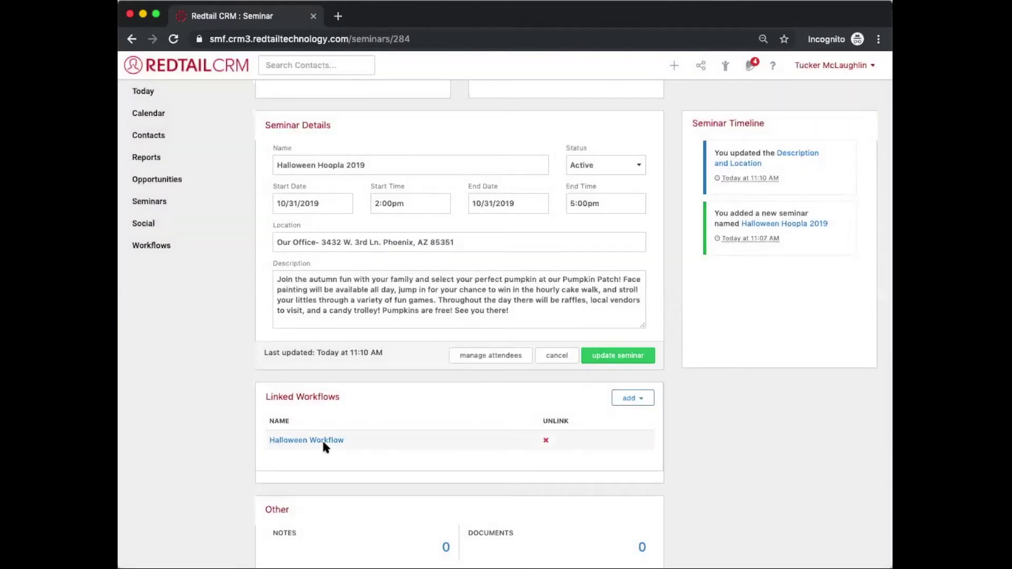
# Step: Open the linked Halloween Workflow from the seminar page
pyautogui.click(324, 440)
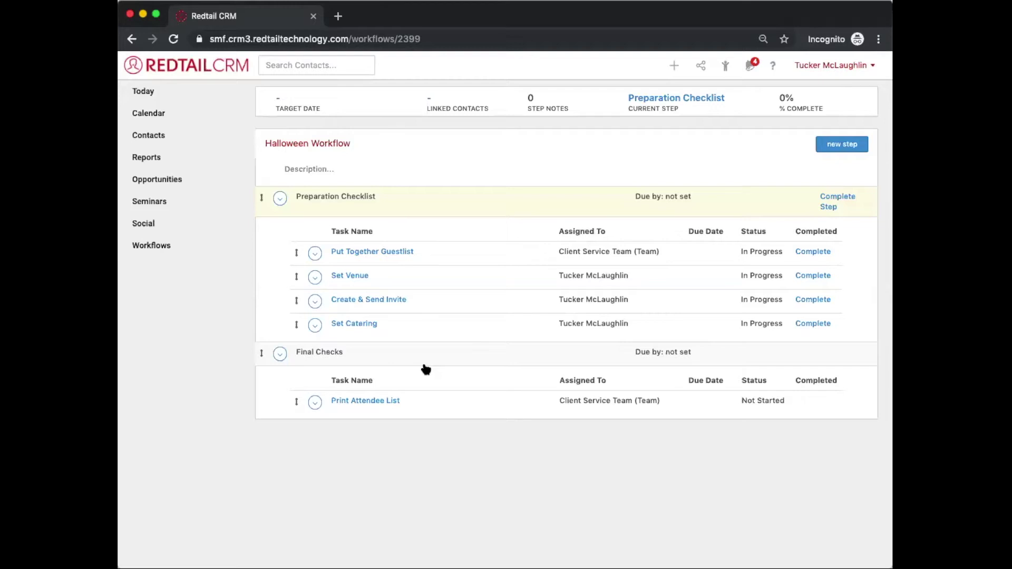
# Step: Give the Halloween Workflow a target date of 10/31/2019 and save it
pyautogui.click(280, 99)
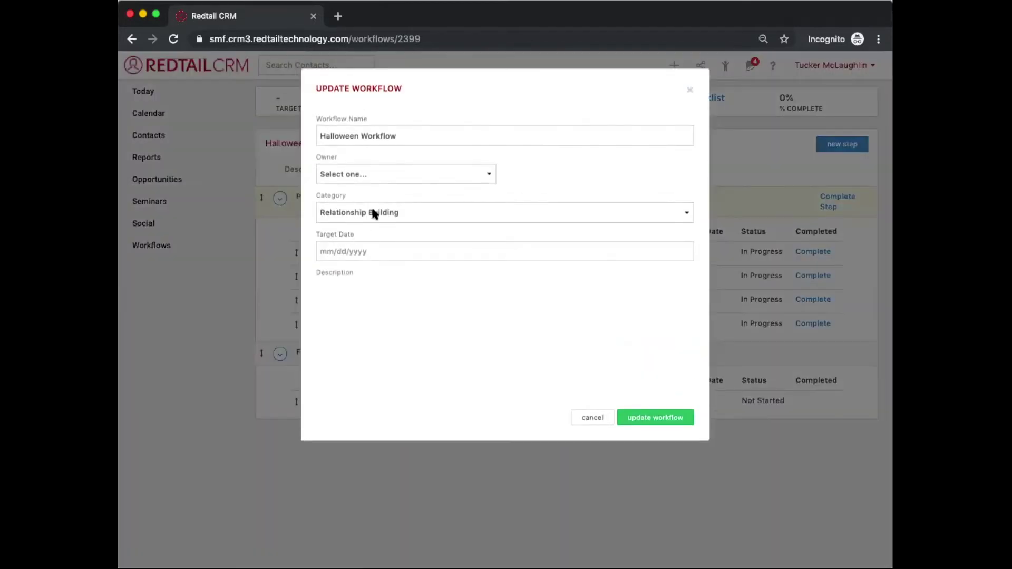
pyautogui.click(379, 250)
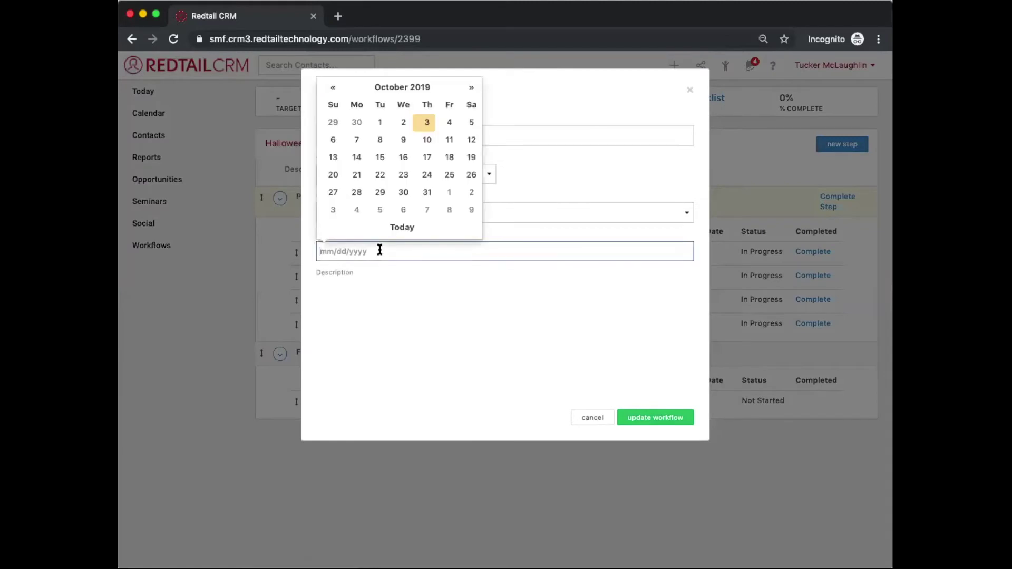
pyautogui.click(427, 192)
pyautogui.click(662, 486)
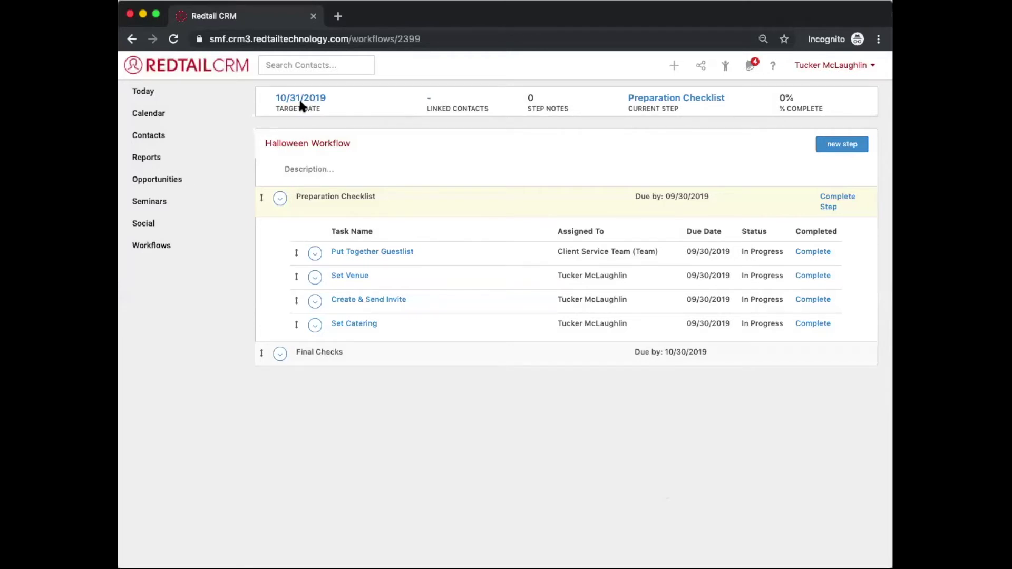
# Step: Delete the Set Venue task so the Preparation Checklist keeps three tasks
pyautogui.click(381, 358)
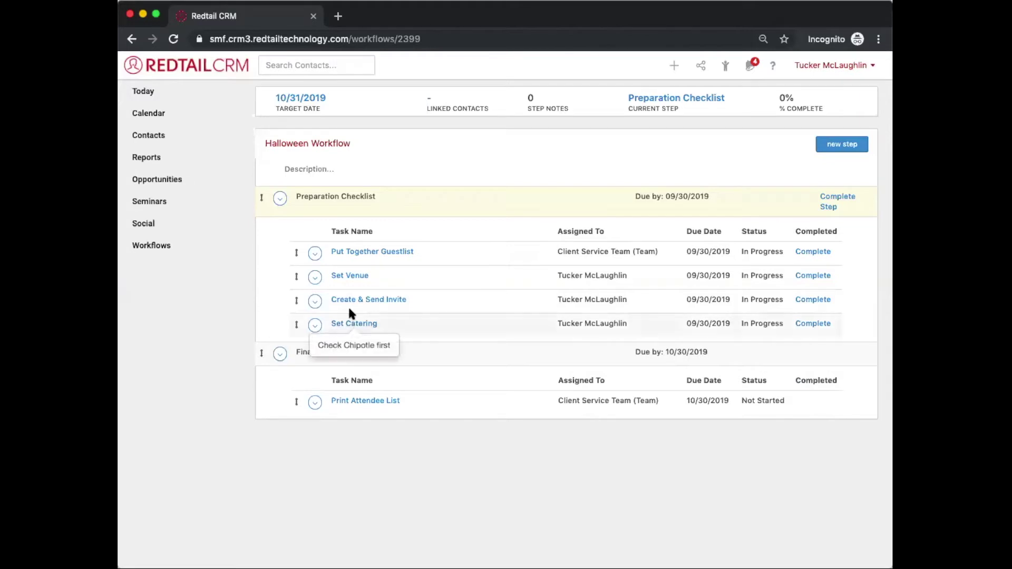
pyautogui.click(314, 277)
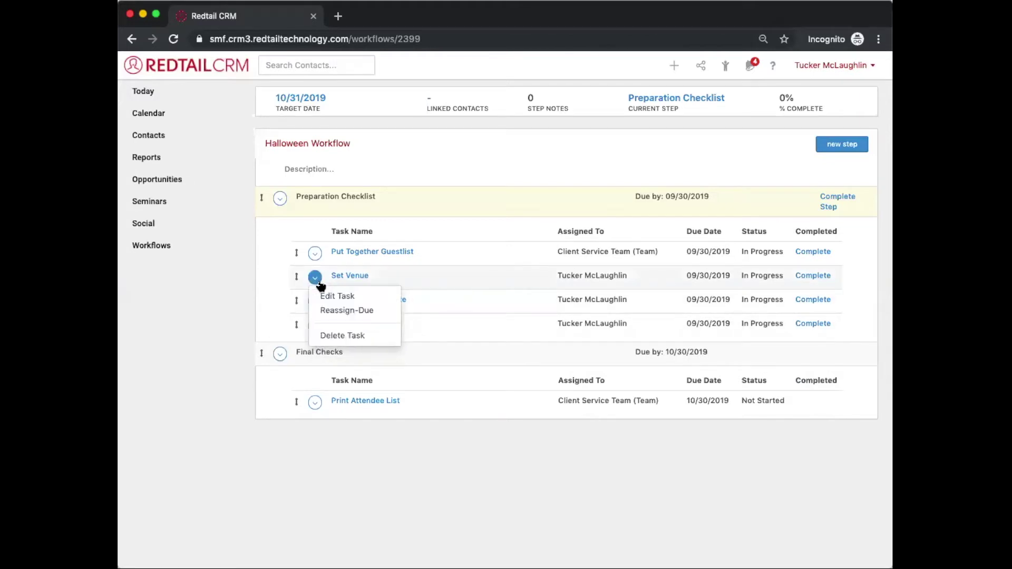
pyautogui.click(341, 337)
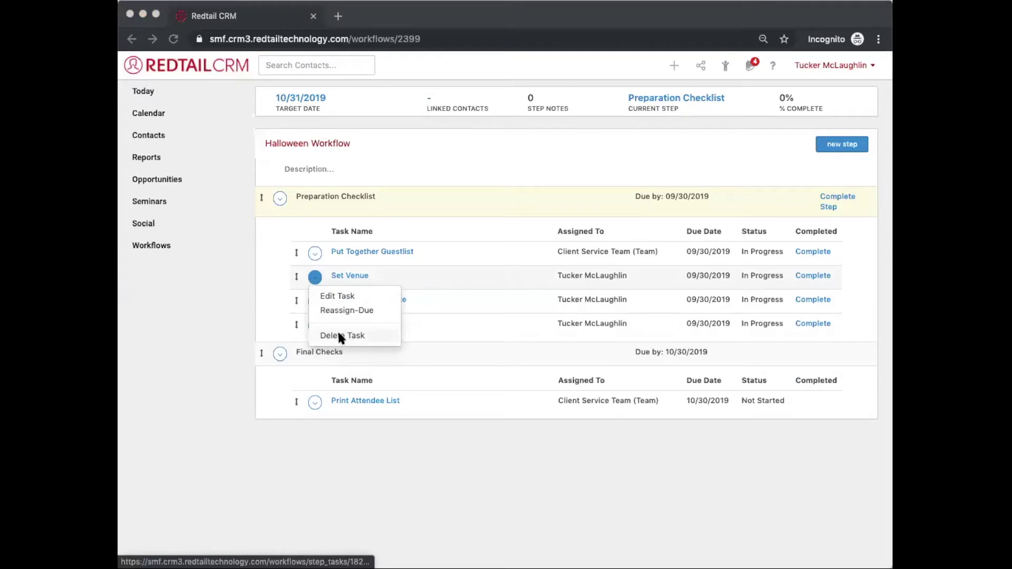
pyautogui.click(633, 116)
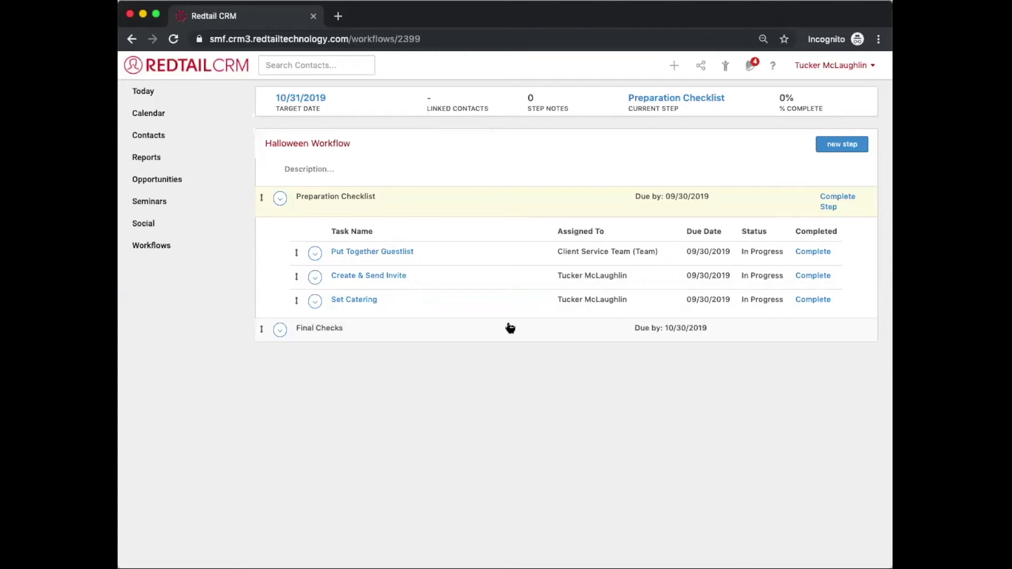
pyautogui.click(505, 336)
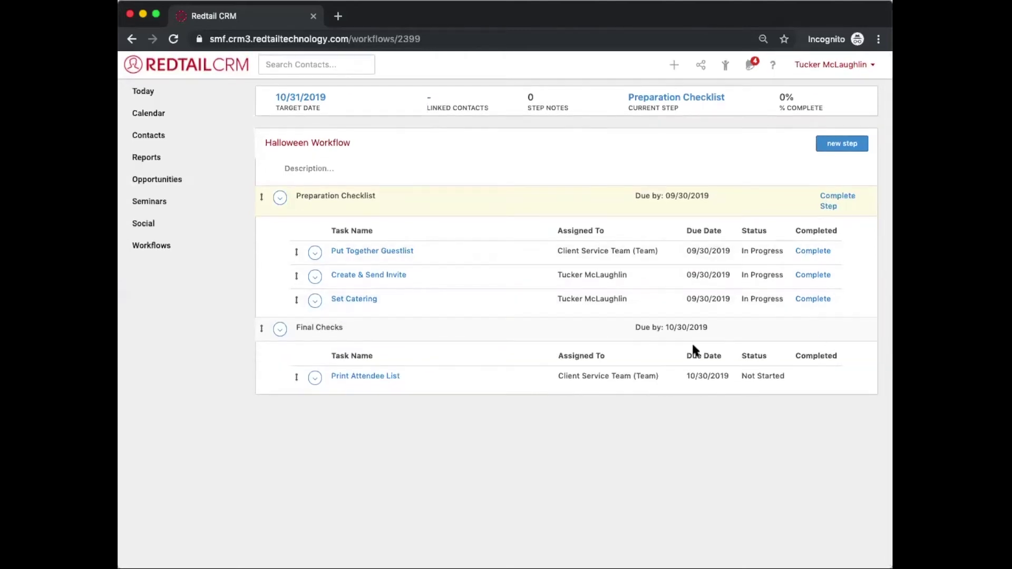
# Step: Add a new task to the Final Checks step and name it 'Buy Pumpkins'
pyautogui.click(281, 330)
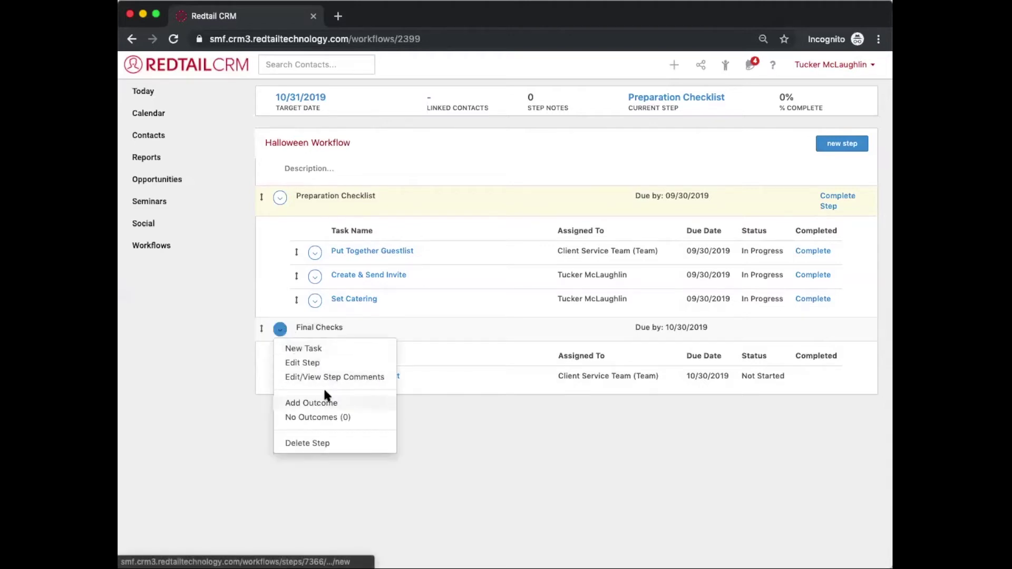
pyautogui.click(317, 348)
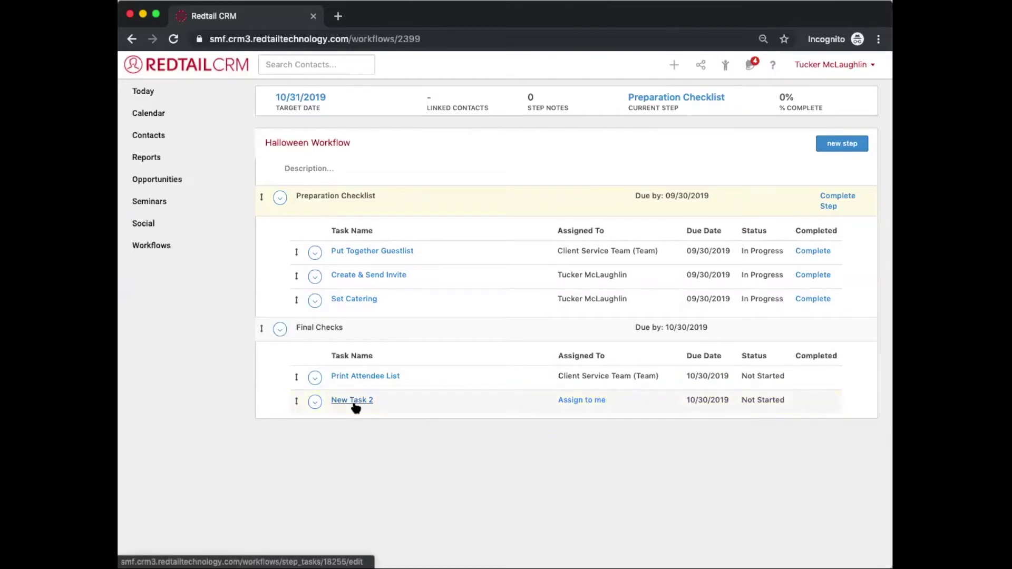
pyautogui.click(352, 400)
pyautogui.moveTo(393, 135); pyautogui.dragTo(310, 140)
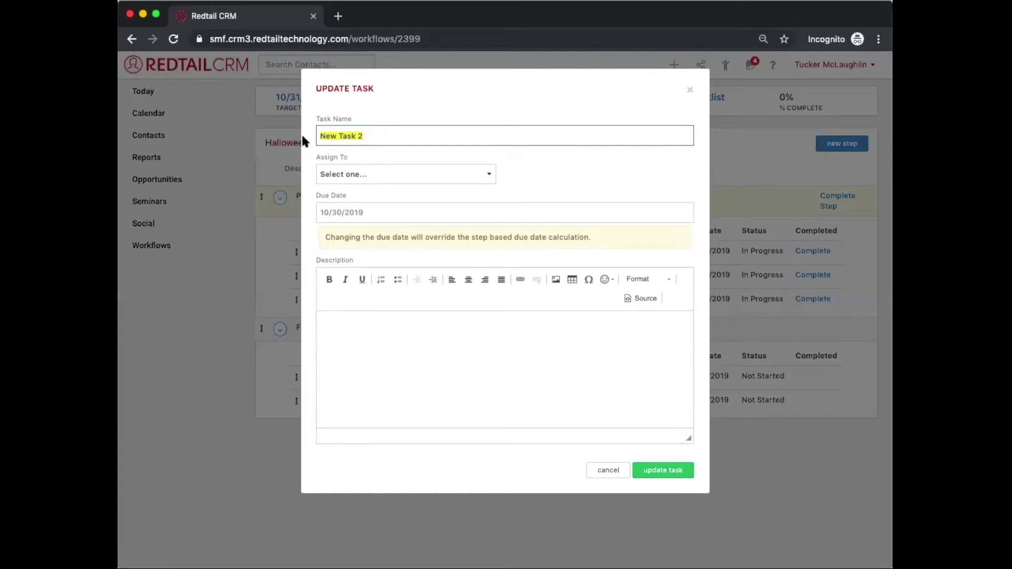
pyautogui.write('Buy Pumpkins')
# Step: Assign the Buy Pumpkins task to an individual team member and save it
pyautogui.click(337, 174)
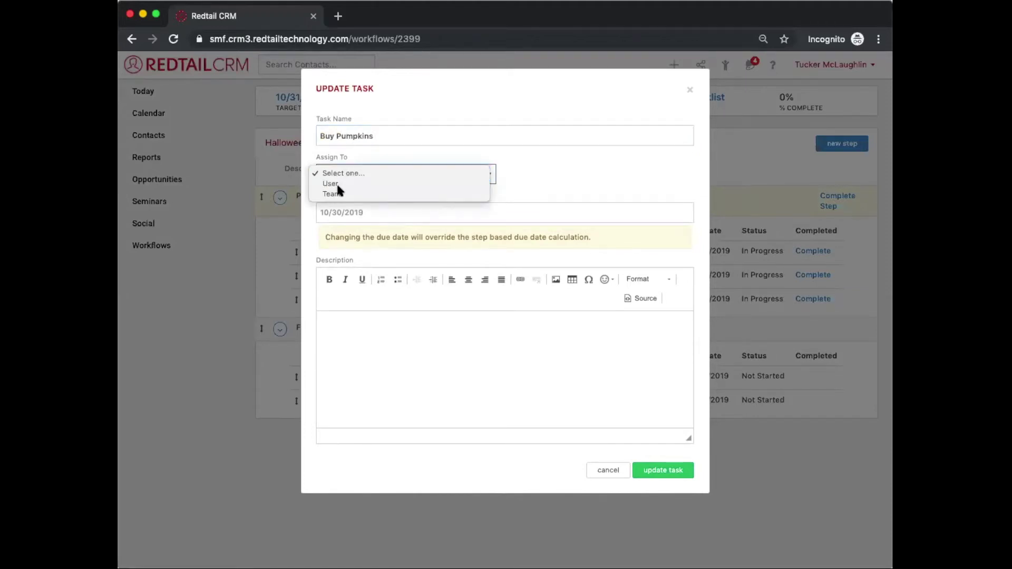
pyautogui.click(337, 182)
pyautogui.click(523, 178)
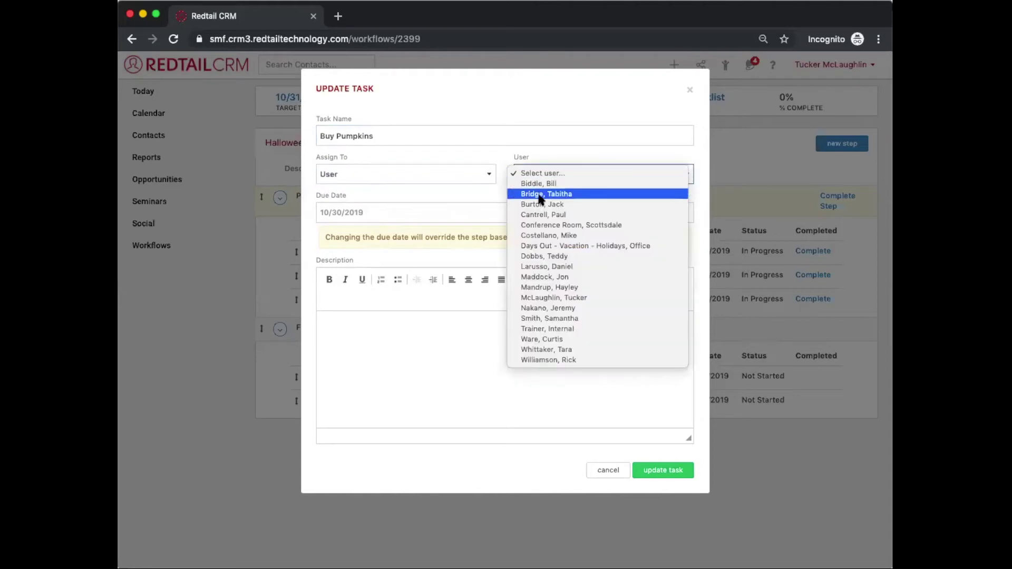
pyautogui.click(540, 194)
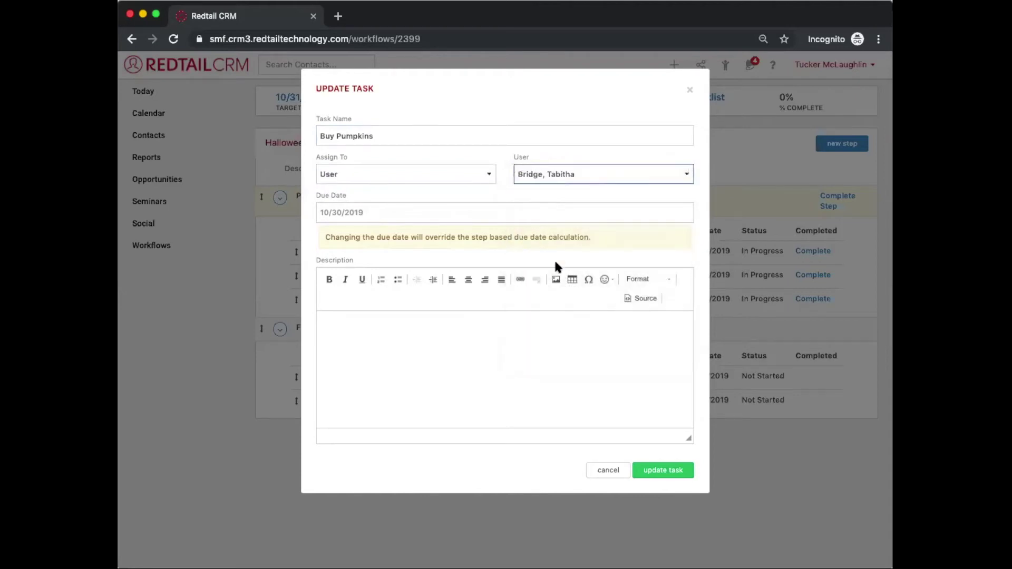
pyautogui.click(657, 472)
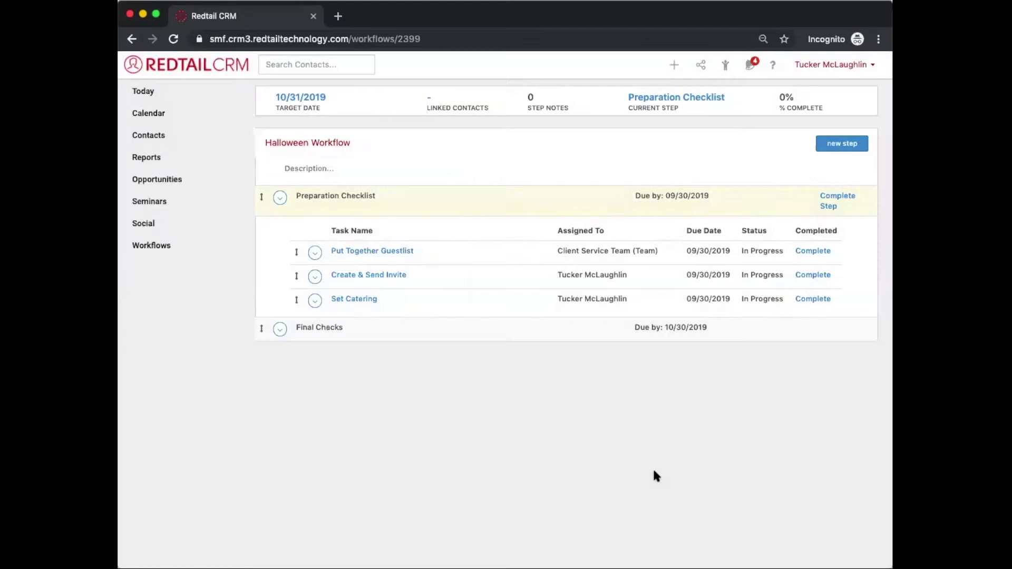
pyautogui.click(511, 339)
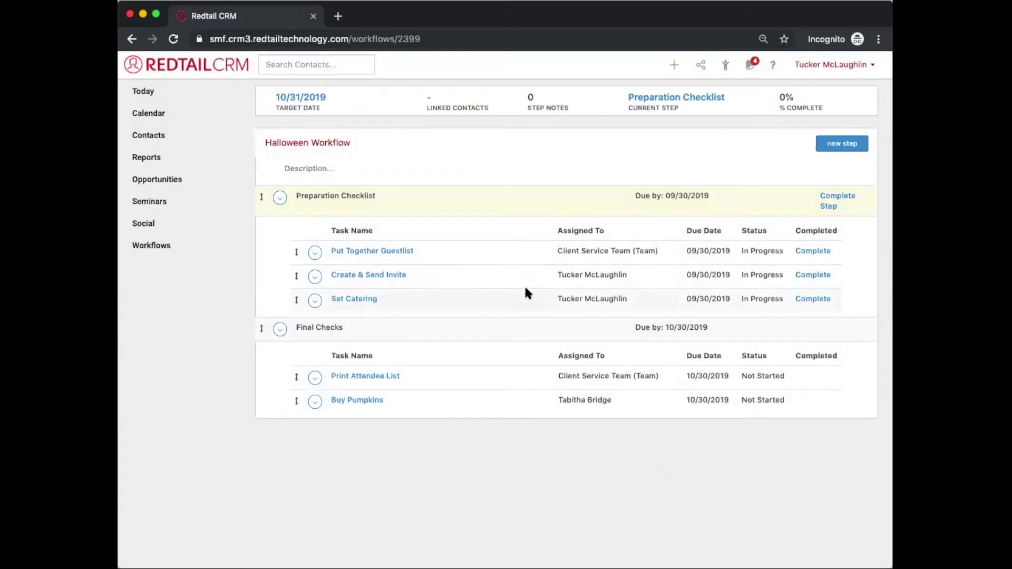
# Step: Go to the seminar's Notes section to view the empty Seminar Notes list
pyautogui.hscroll(-5, 499, 424)
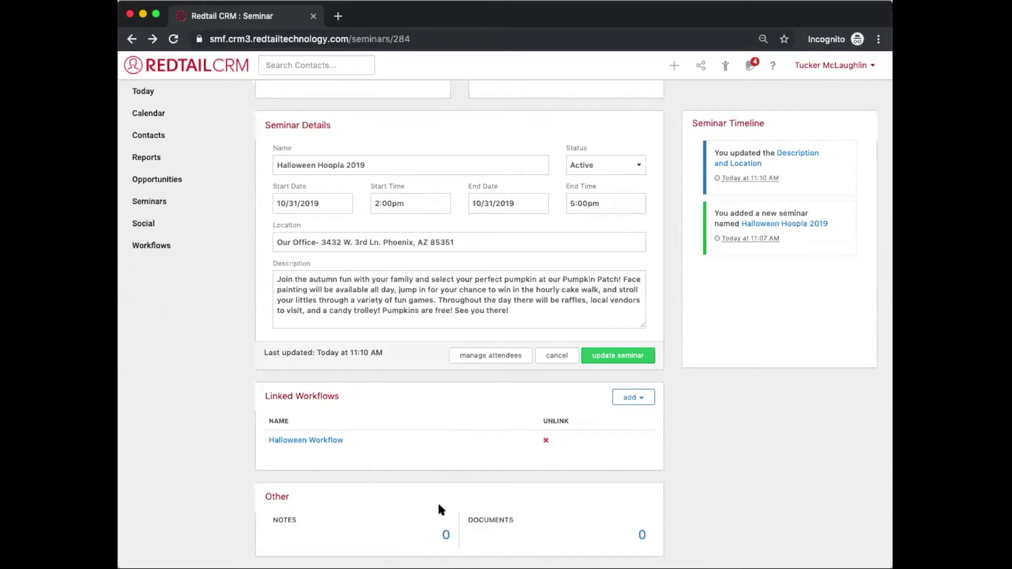
pyautogui.click(446, 535)
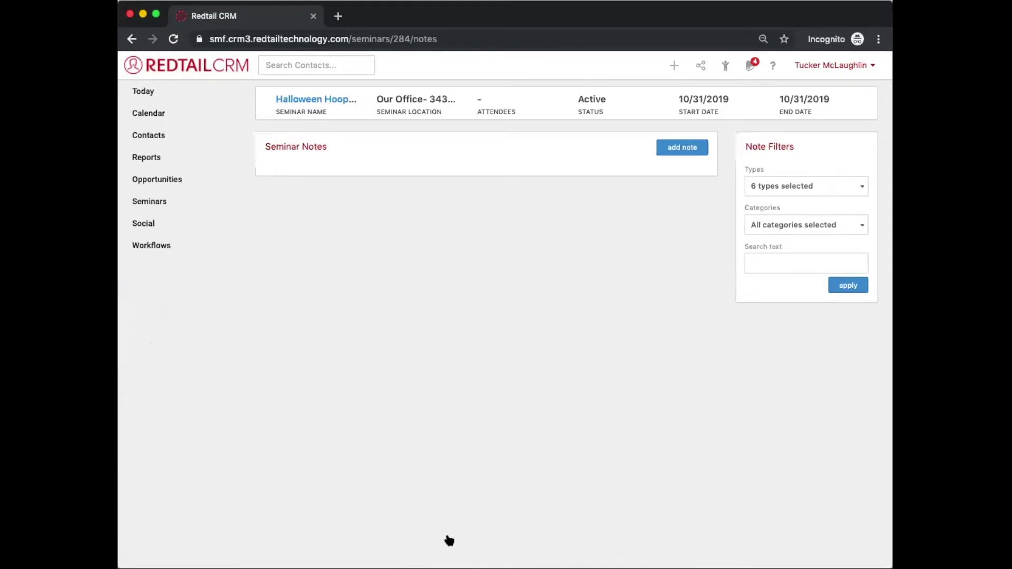
# Step: Start a new seminar note about adding the task to buy pumpkins
pyautogui.click(678, 148)
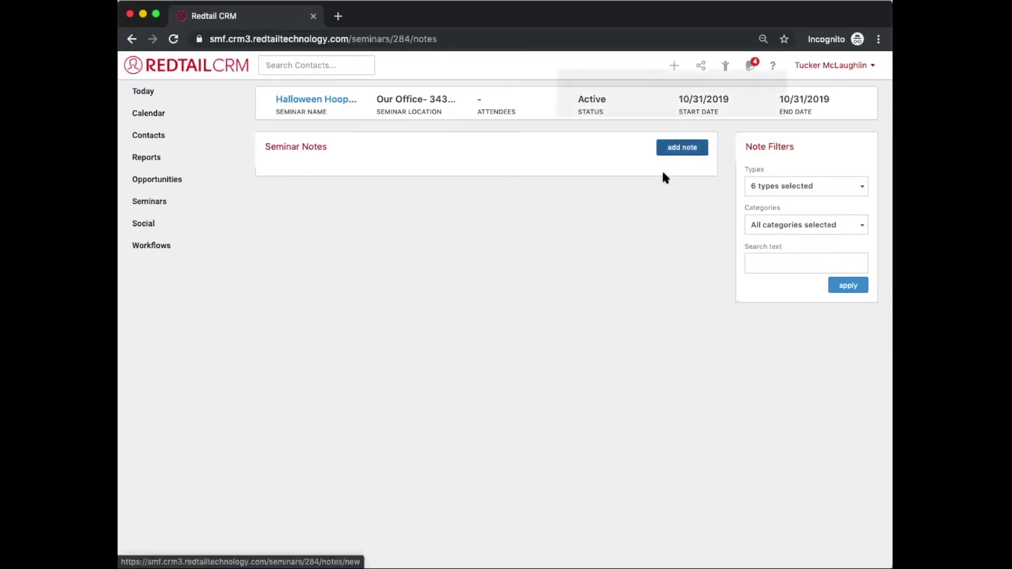
pyautogui.write('Add')
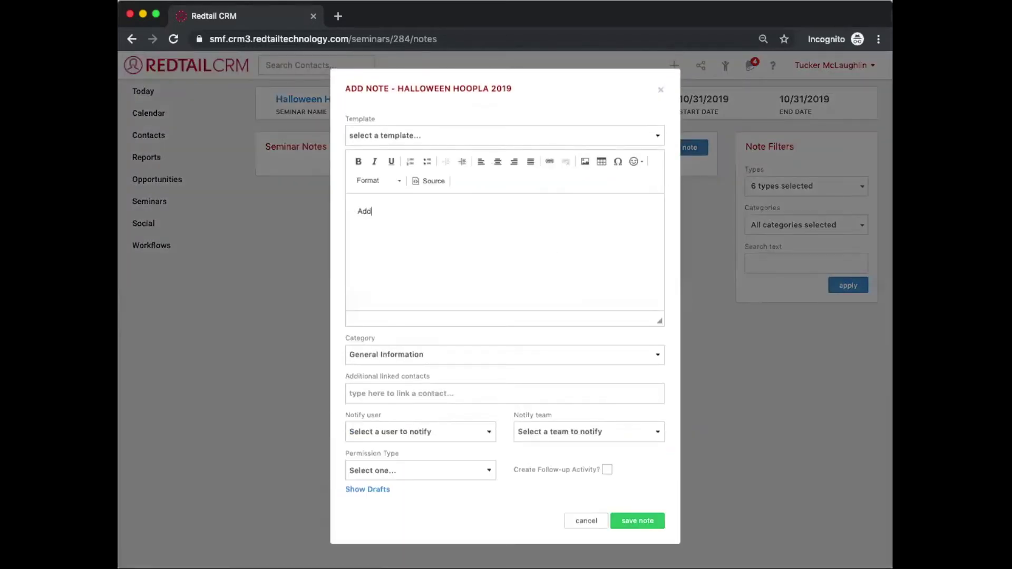
pyautogui.write('ed the st')
pyautogui.write('atus')
pyautogui.press('BackSpace')
pyautogui.press('BackSpace')
pyautogui.press('BackSpace')
pyautogui.press('BackSpace')
pyautogui.press('BackSpace')
pyautogui.press('BackSpace')
pyautogui.write('task to buy pumpkins')
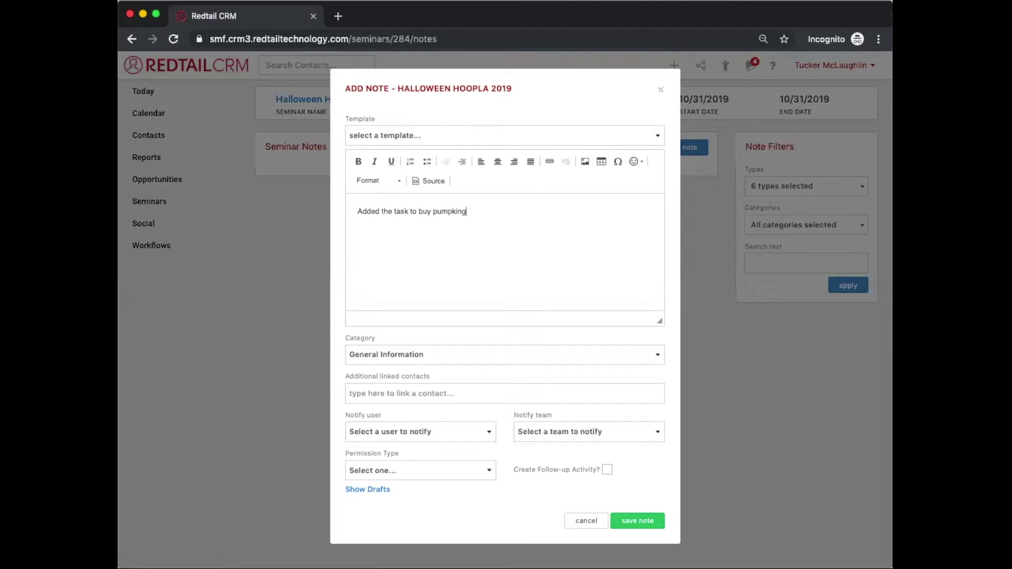
# Step: Set the note's category to Customer Service
pyautogui.click(542, 360)
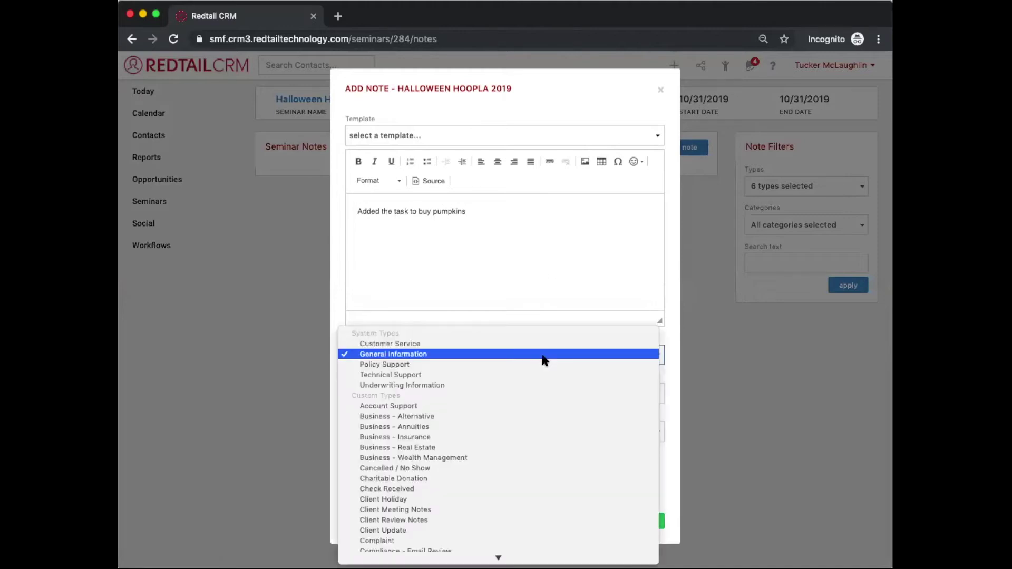
pyautogui.scroll(-10, 548, 343)
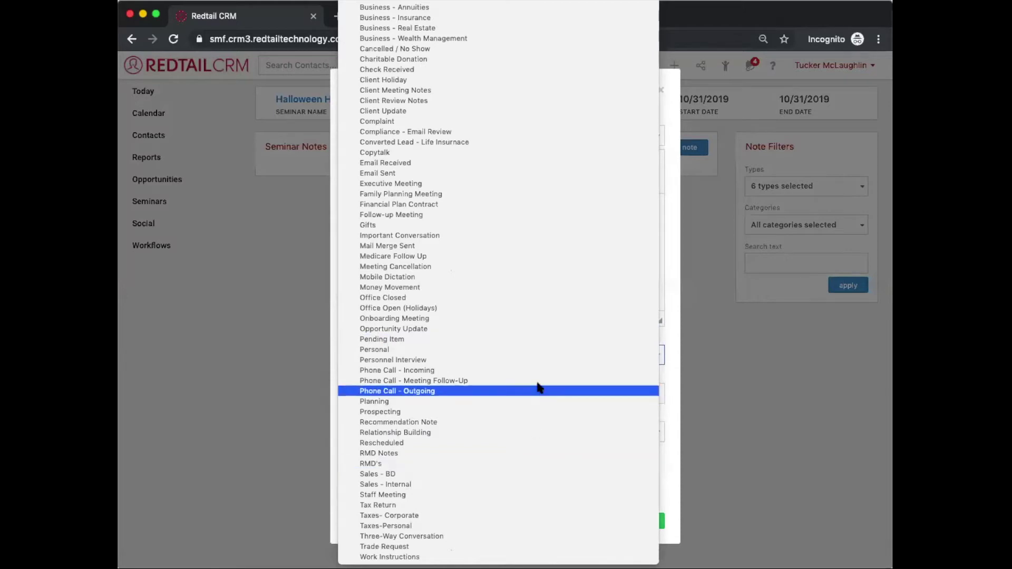
pyautogui.scroll(1, 551, 307)
pyautogui.scroll(7, 552, 307)
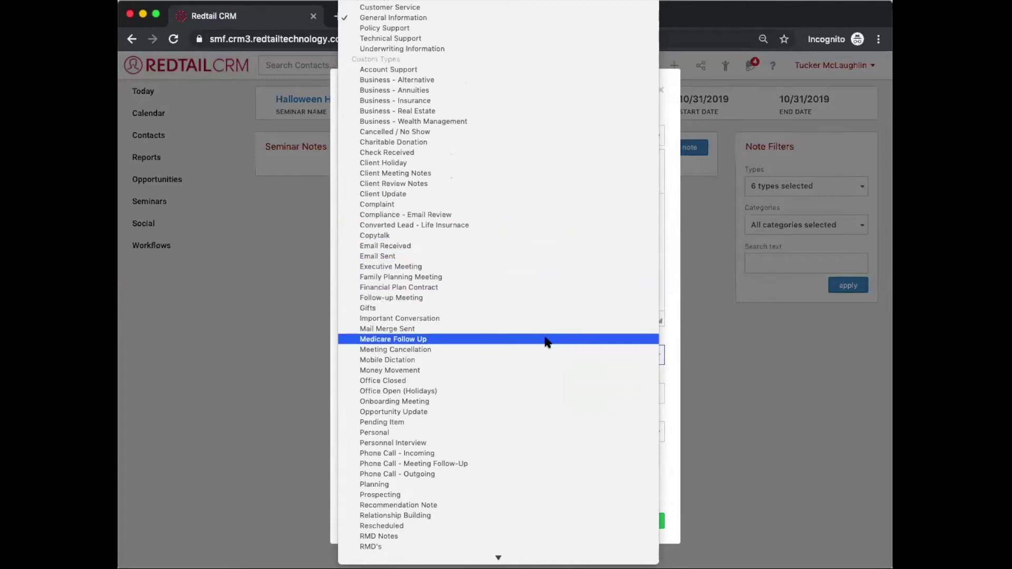
pyautogui.click(671, 351)
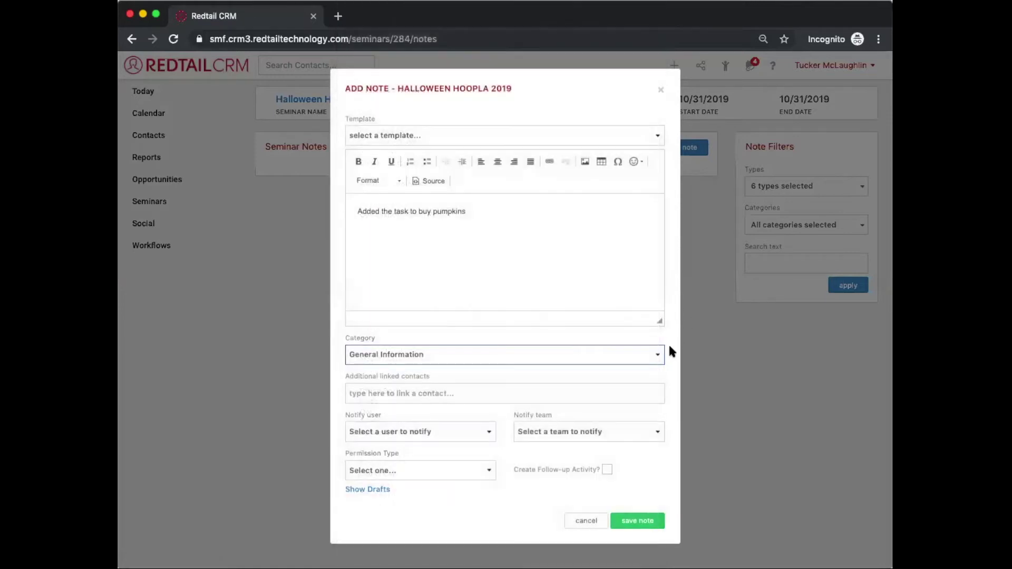
pyautogui.click(612, 359)
pyautogui.click(506, 343)
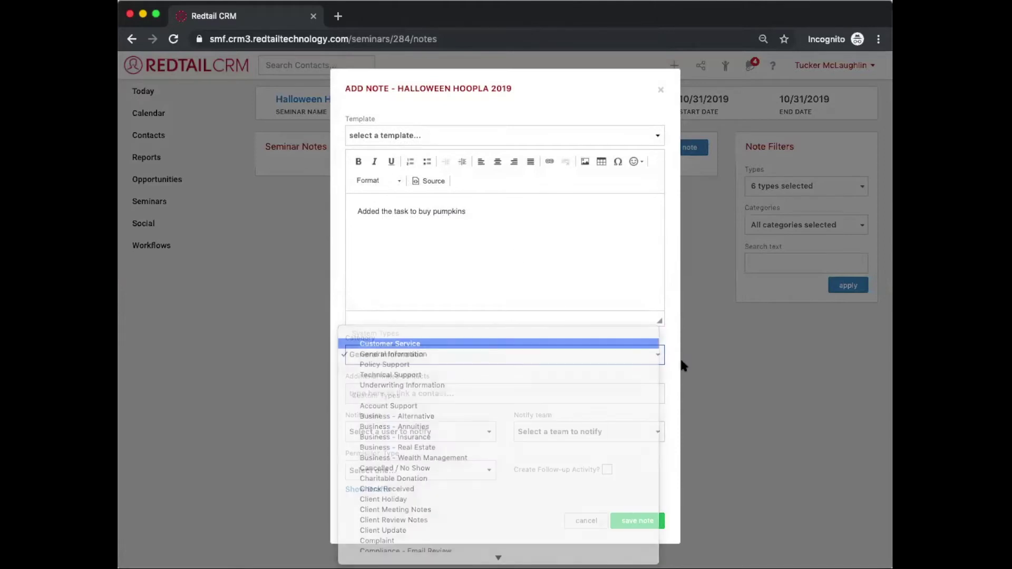
pyautogui.click(669, 378)
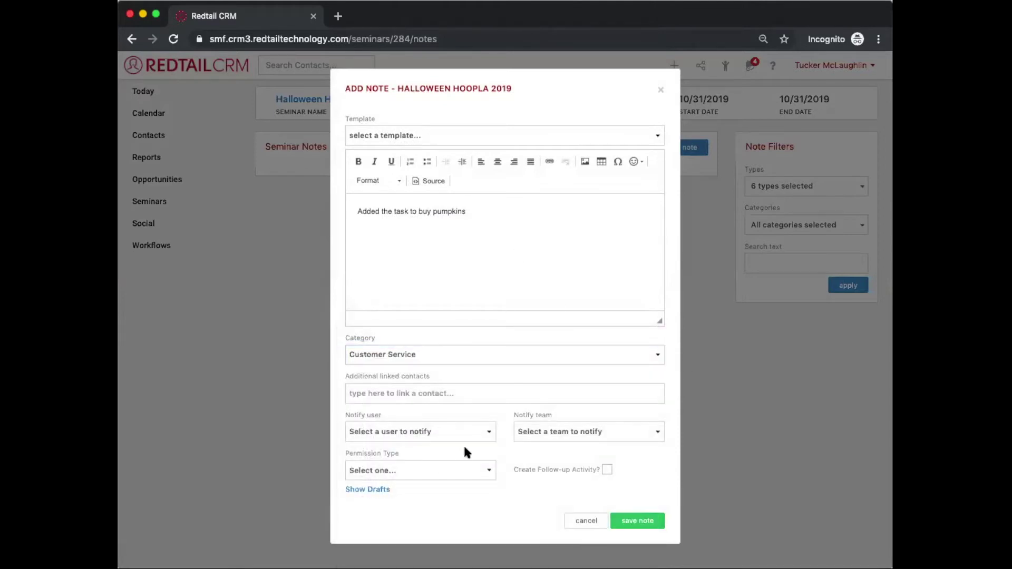
# Step: Choose a colleague to notify, add who buys pumpkins on 10/31, and save the note
pyautogui.click(430, 431)
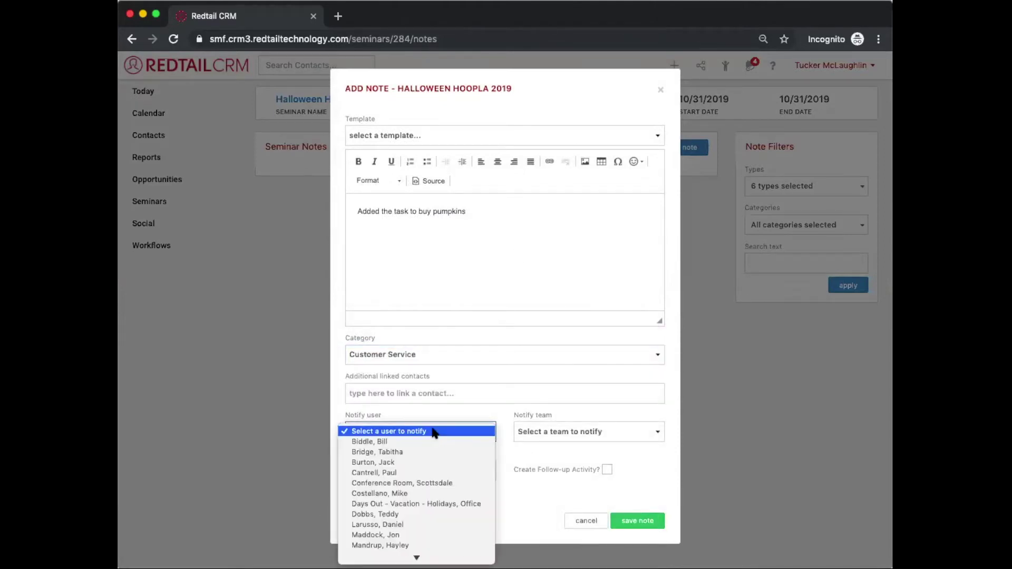
pyautogui.click(429, 453)
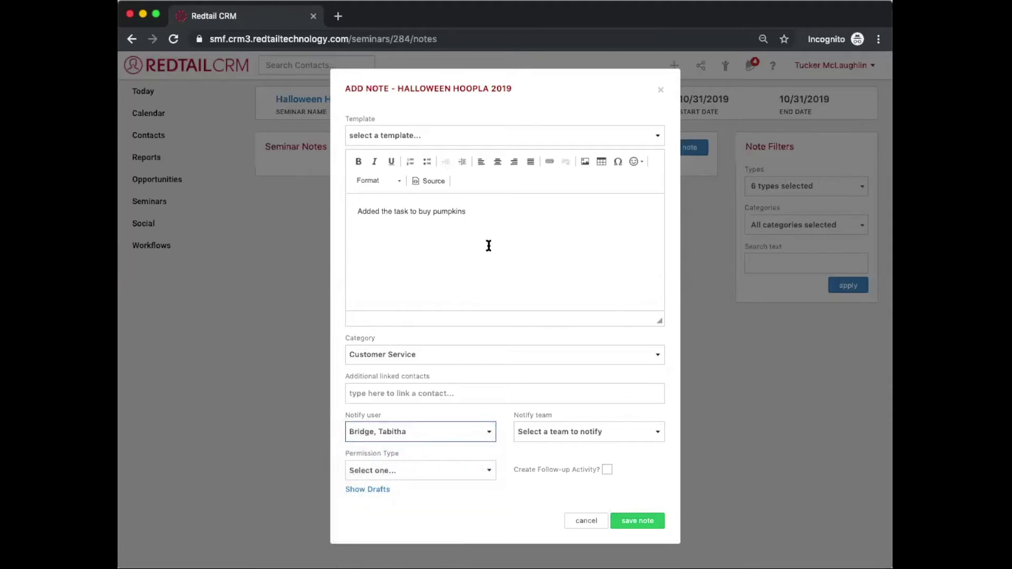
pyautogui.click(483, 227)
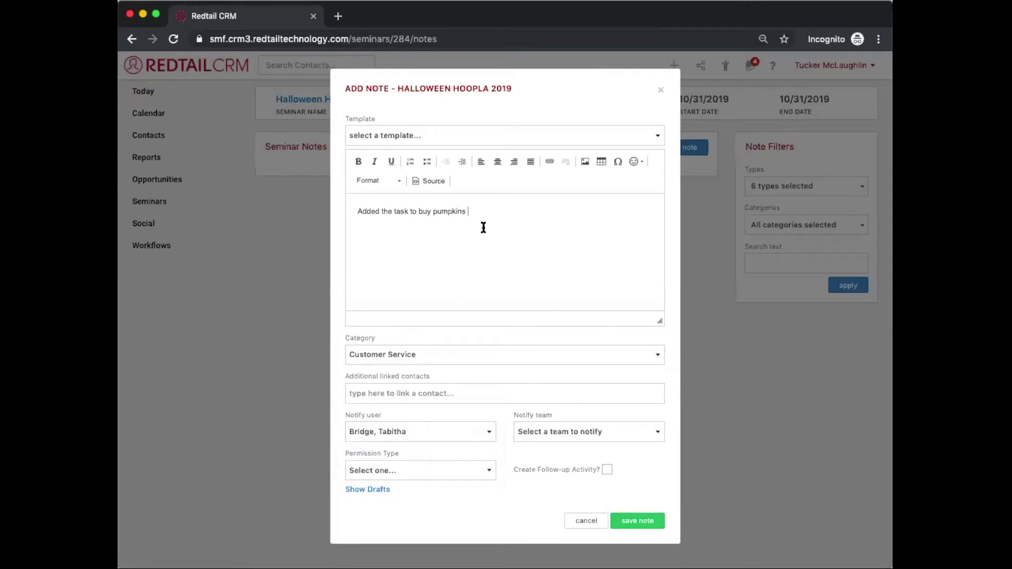
pyautogui.click(408, 212)
pyautogui.write('for Tabitha to buy pumpkins on 10/31')
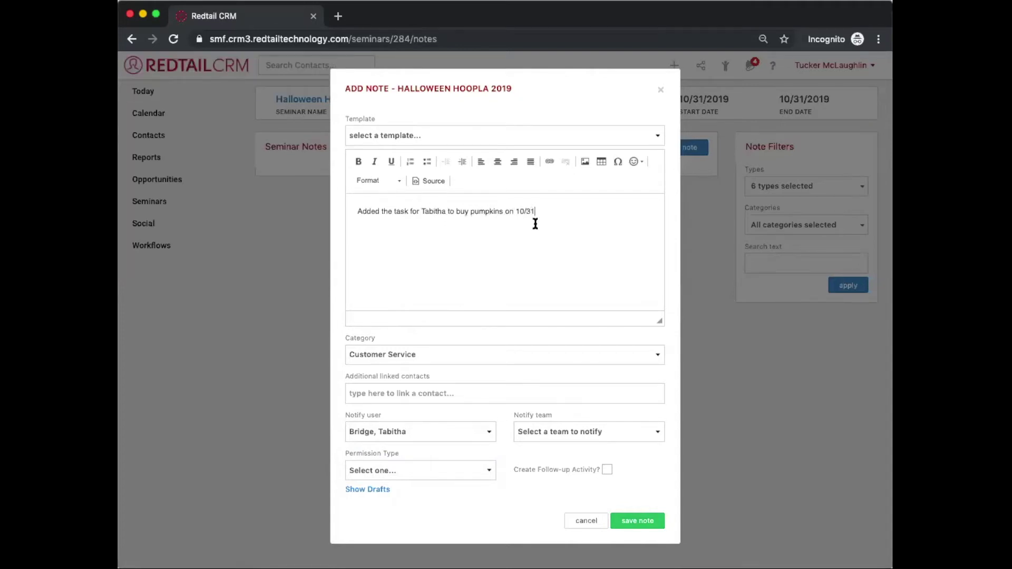
pyautogui.click(649, 517)
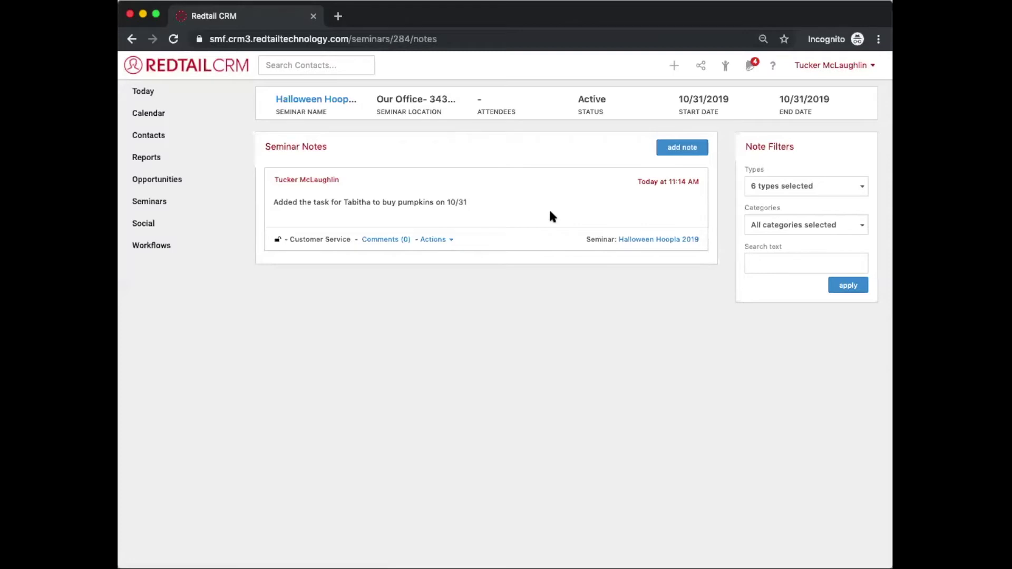
# Step: Post the comment 'Got ya!' on the pumpkin note and close the note details
pyautogui.click(367, 240)
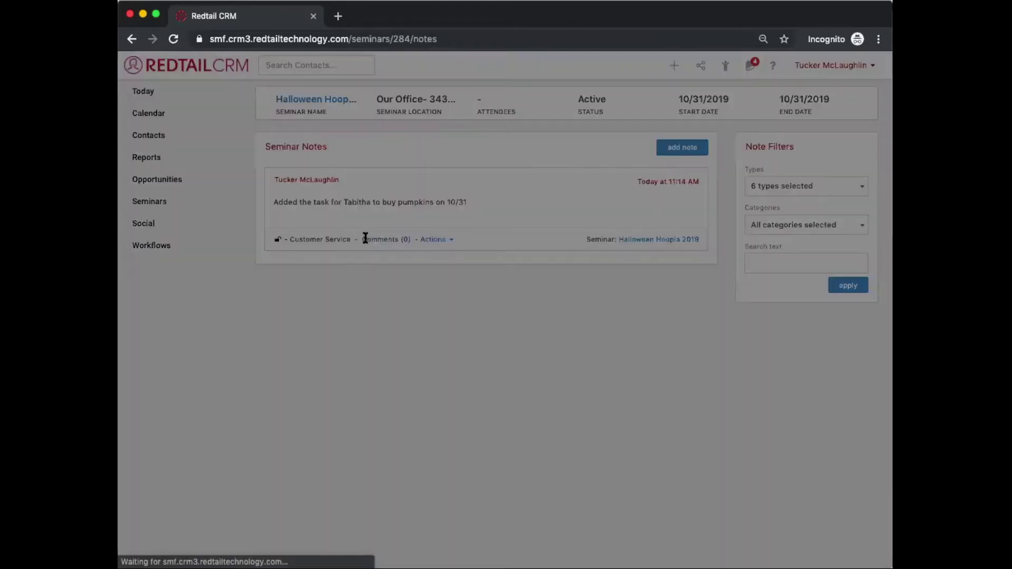
pyautogui.click(393, 239)
pyautogui.write('Got ')
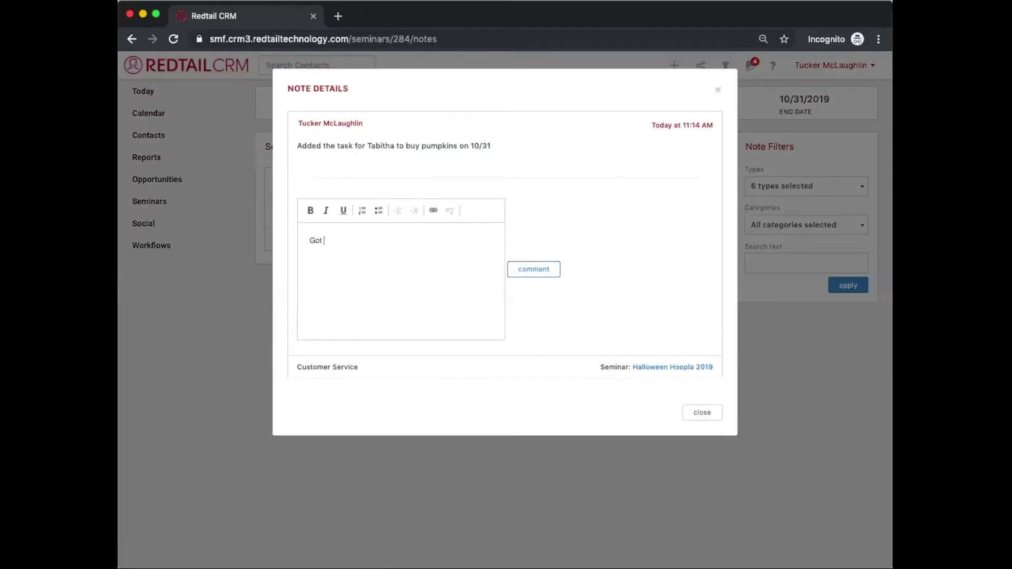
pyautogui.write('ya!')
pyautogui.click(519, 272)
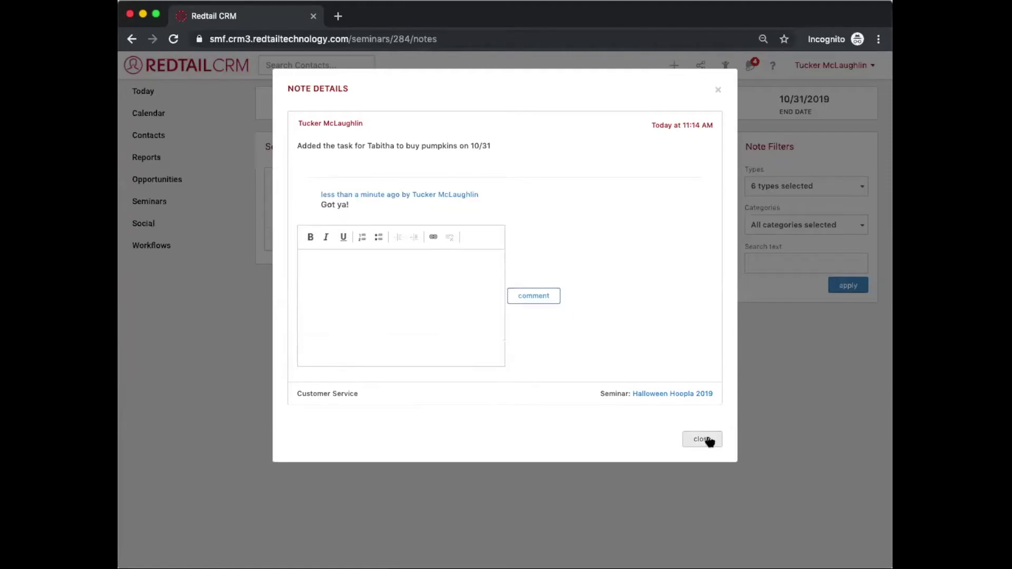
pyautogui.click(706, 439)
pyautogui.hscroll(-5, 698, 453)
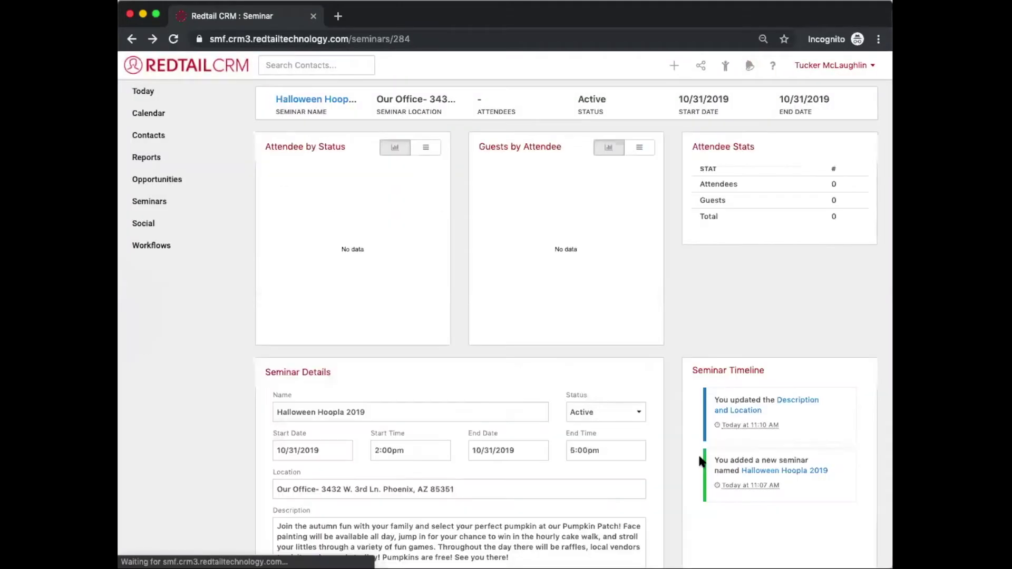
# Step: Review the seminar's details and linked workflows, then go to the Contacts A-Z list
pyautogui.scroll(-5, 670, 448)
pyautogui.doubleClick(486, 521)
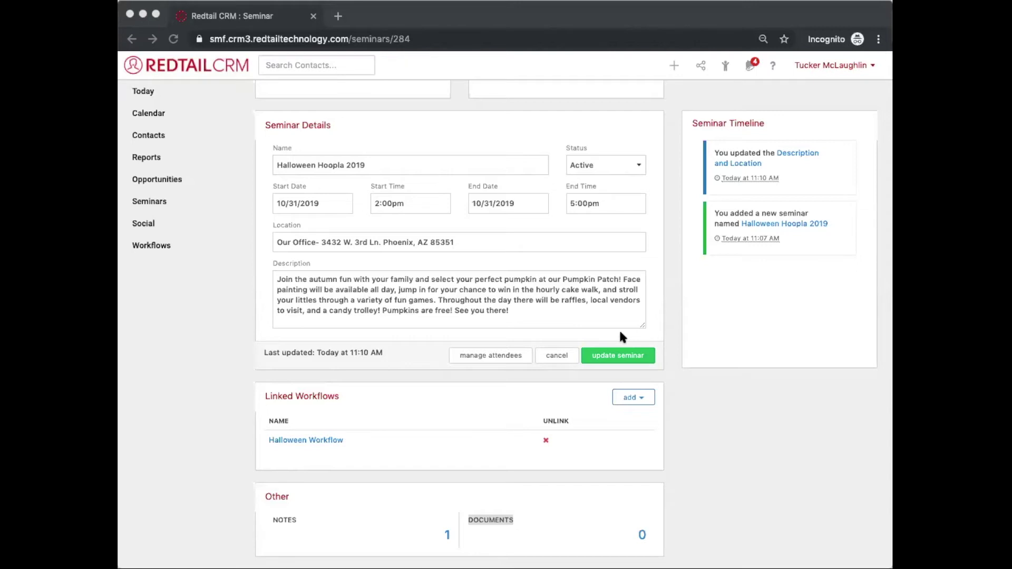
pyautogui.click(643, 520)
pyautogui.scroll(5, 676, 375)
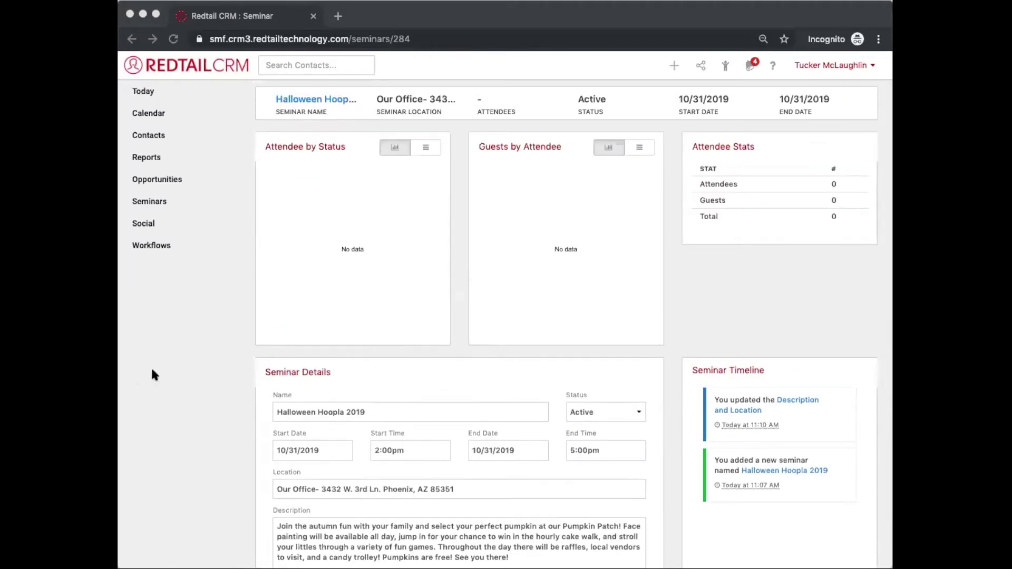
pyautogui.scroll(-5, 447, 464)
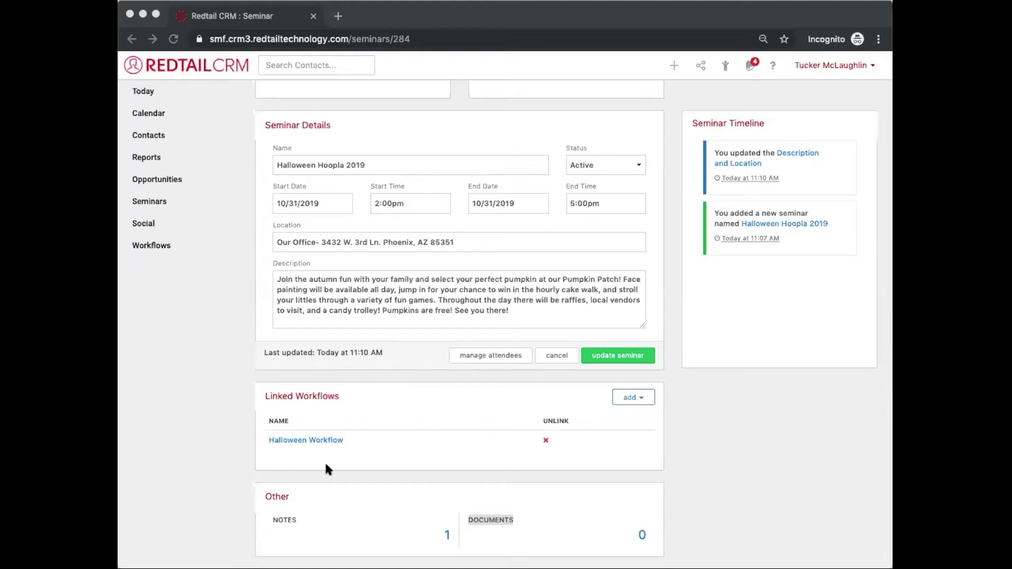
pyautogui.scroll(5, 554, 204)
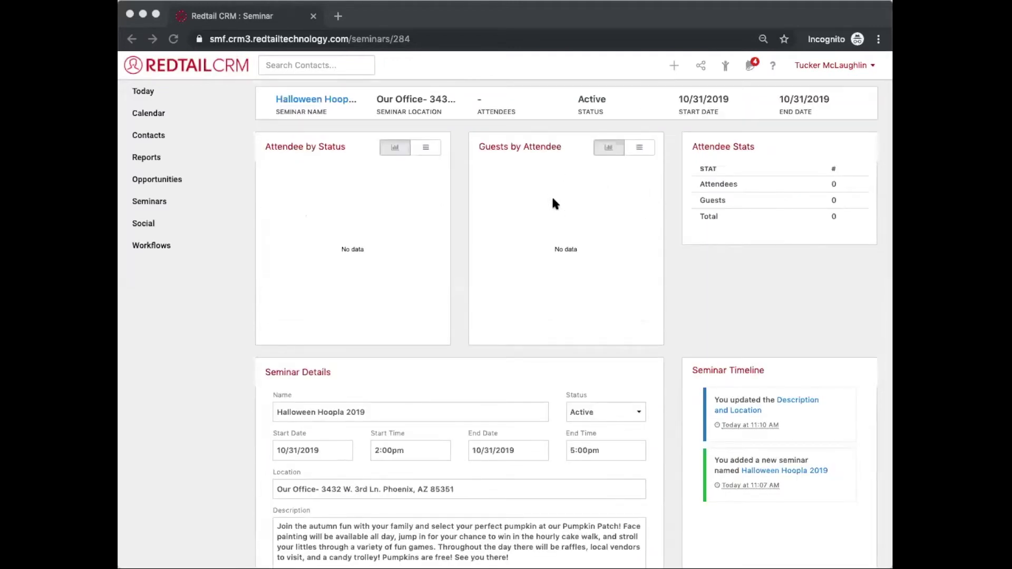
pyautogui.doubleClick(485, 111)
pyautogui.click(479, 103)
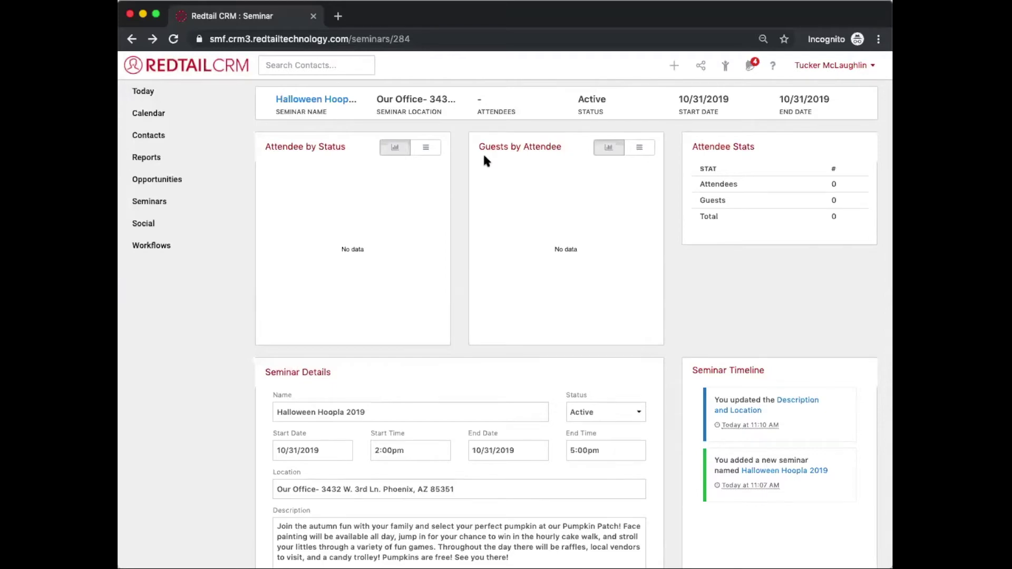
pyautogui.scroll(-5, 484, 157)
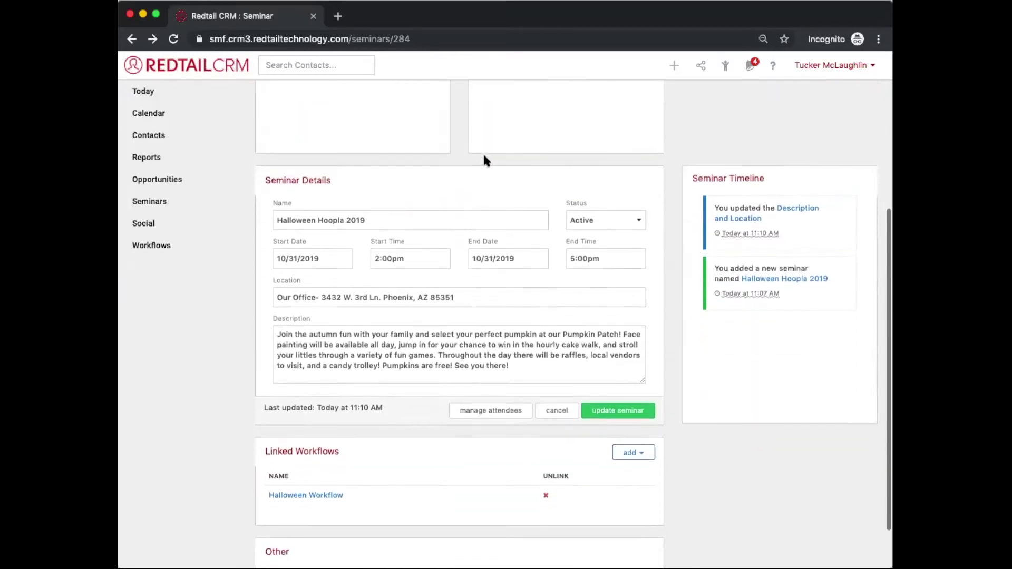
pyautogui.scroll(5, 484, 156)
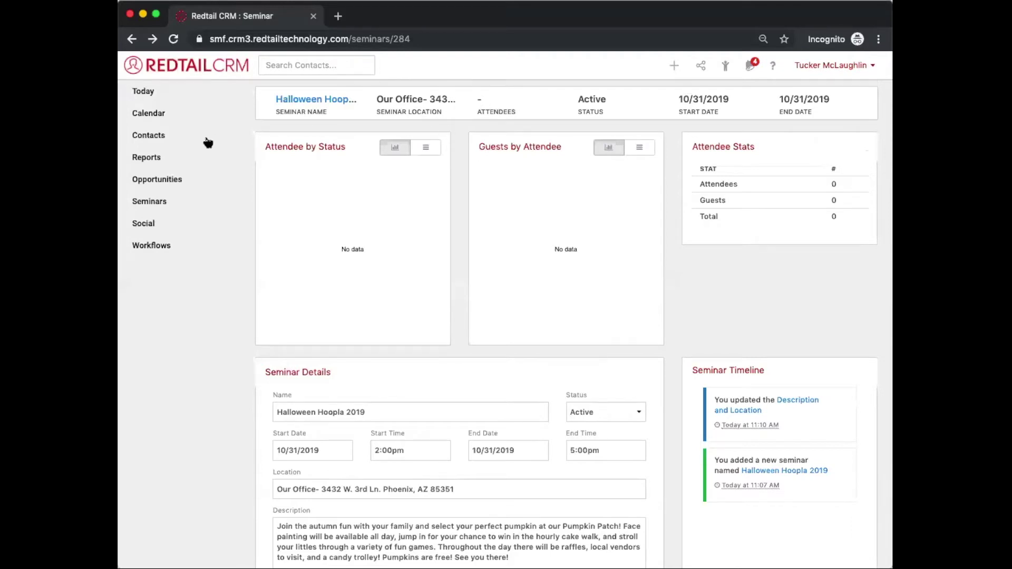
pyautogui.click(158, 138)
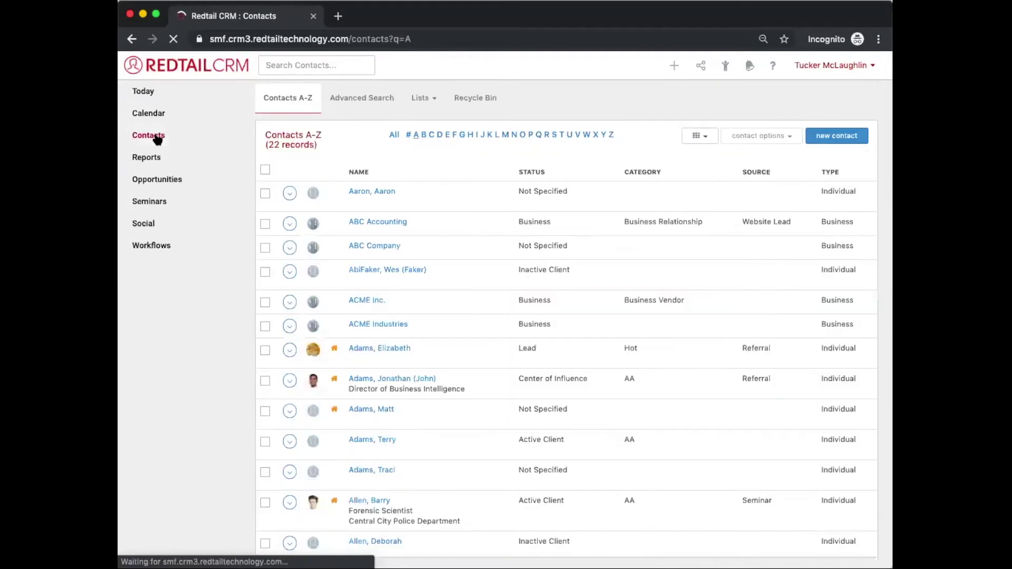
# Step: Run an Advanced Search for contacts whose Address Zip begins with 852
pyautogui.click(357, 100)
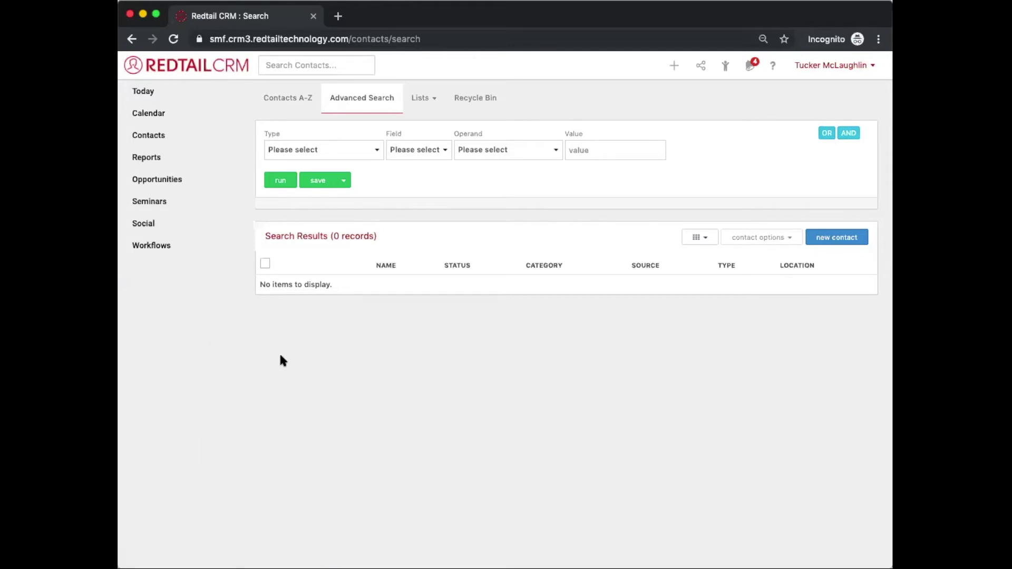
pyautogui.click(377, 149)
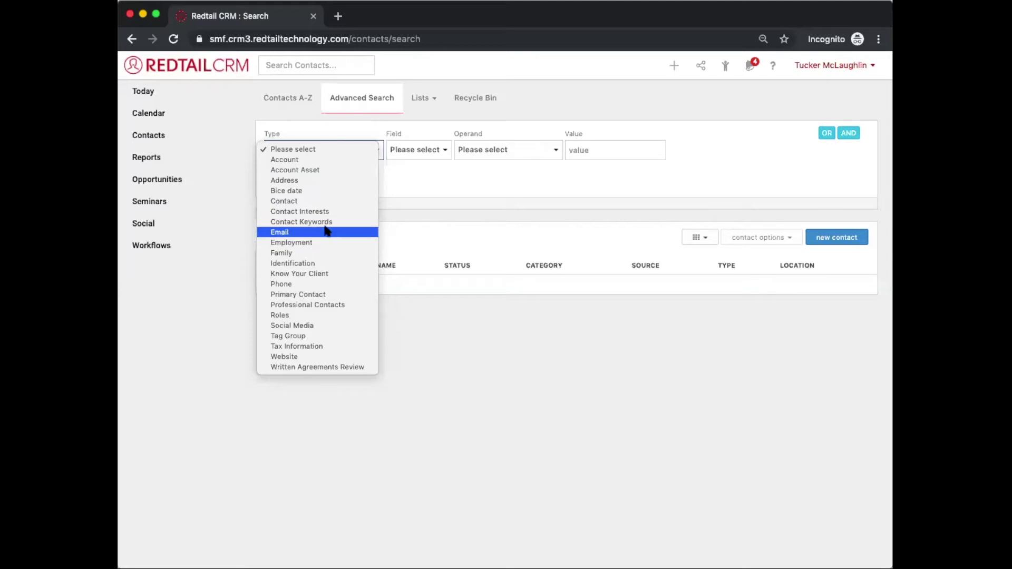
pyautogui.click(297, 180)
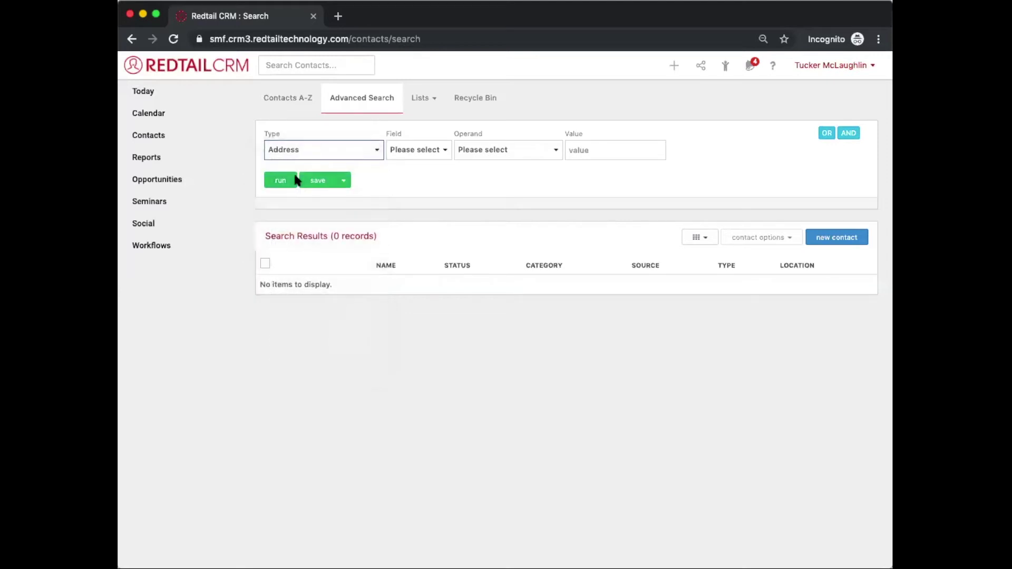
pyautogui.click(439, 153)
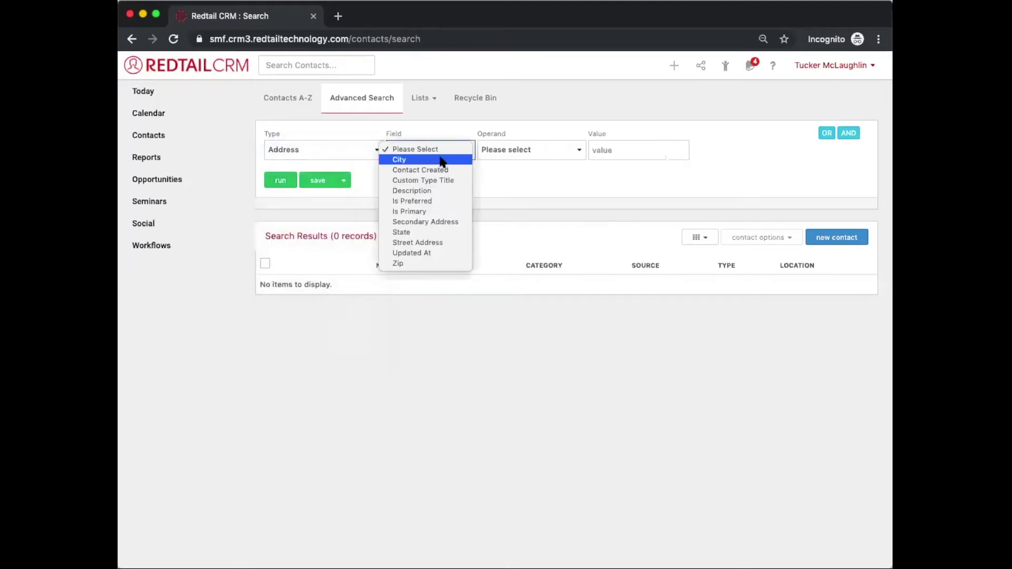
pyautogui.click(451, 263)
pyautogui.click(510, 150)
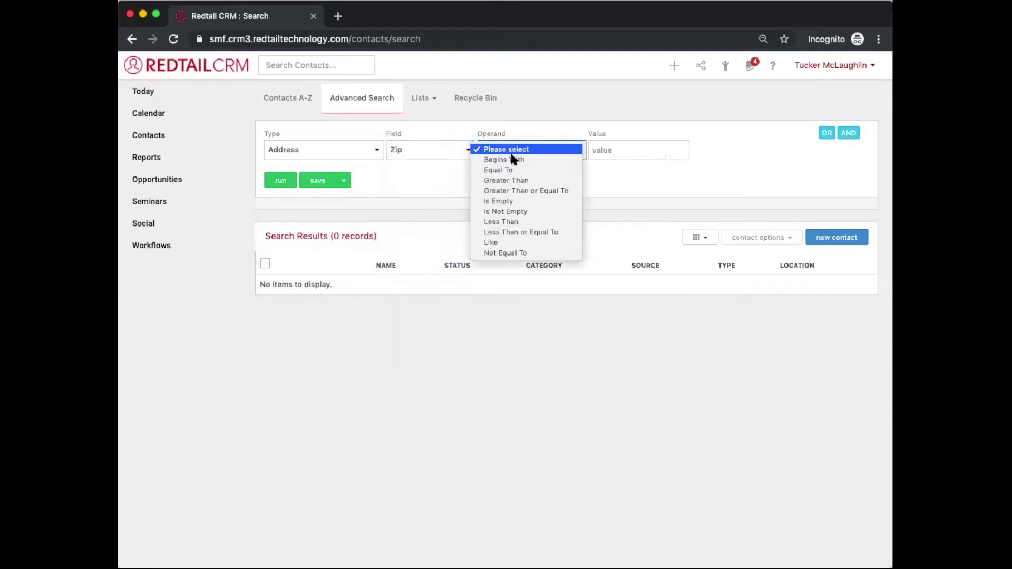
pyautogui.click(511, 159)
pyautogui.click(609, 146)
pyautogui.write('852')
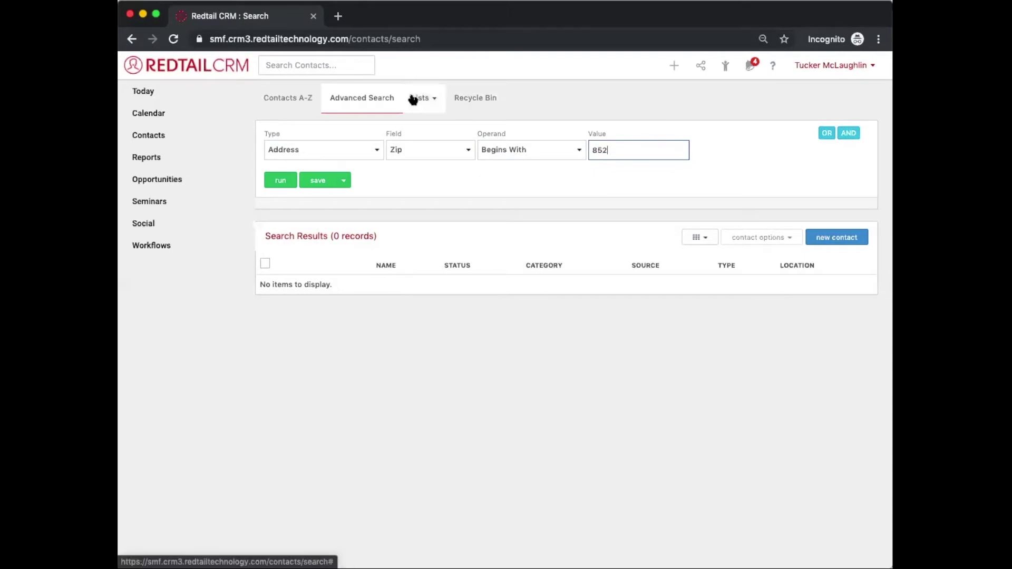
pyautogui.click(278, 182)
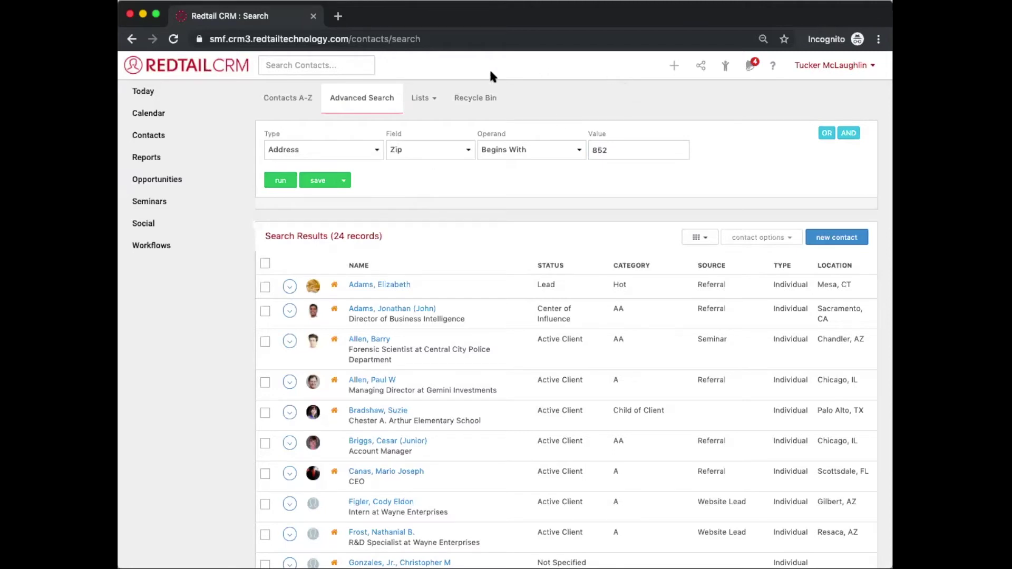
pyautogui.scroll(-3, 385, 233)
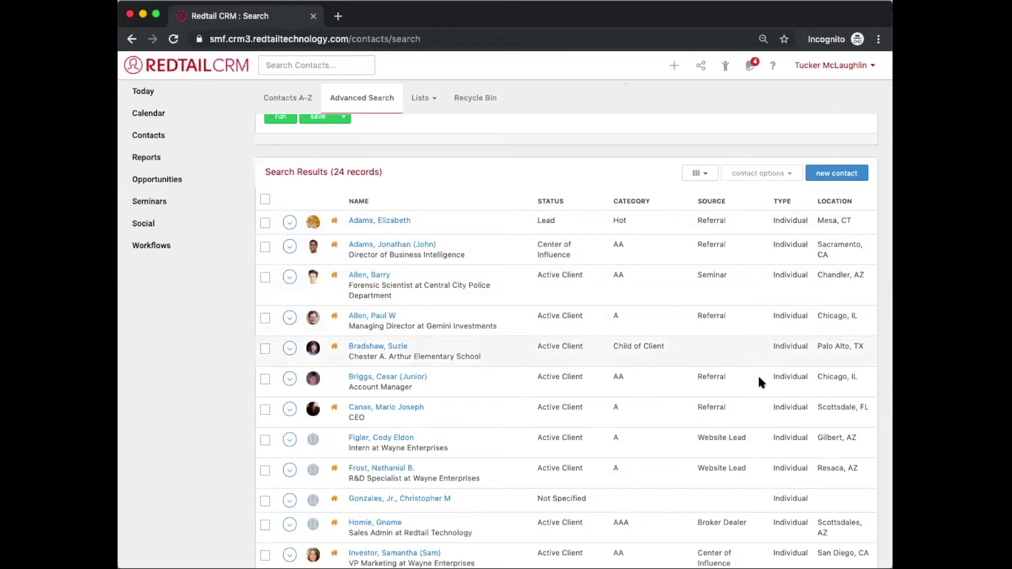
# Step: Select all 24 found contacts and open Bulk Contact Actions for them
pyautogui.click(265, 199)
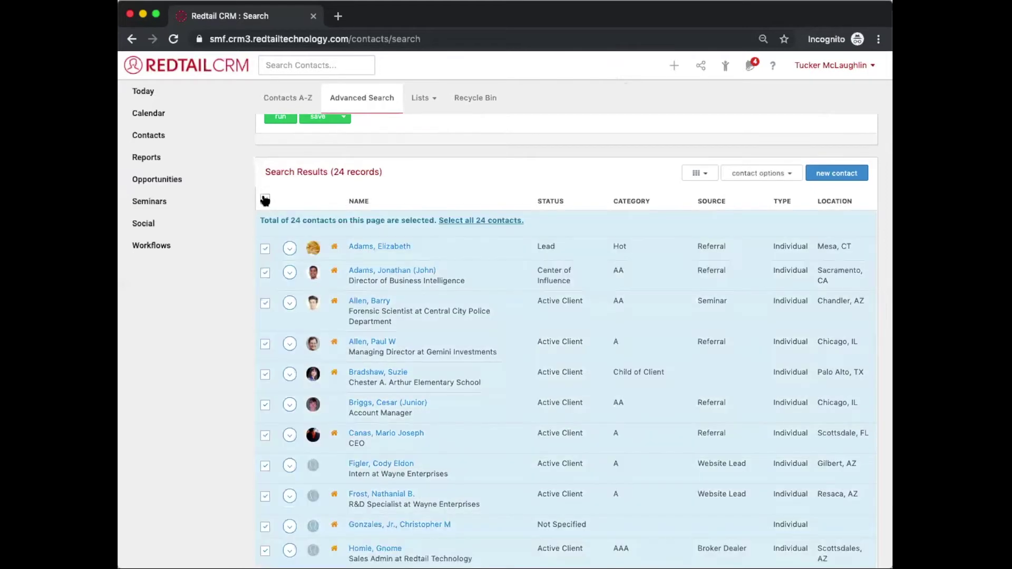
pyautogui.click(443, 221)
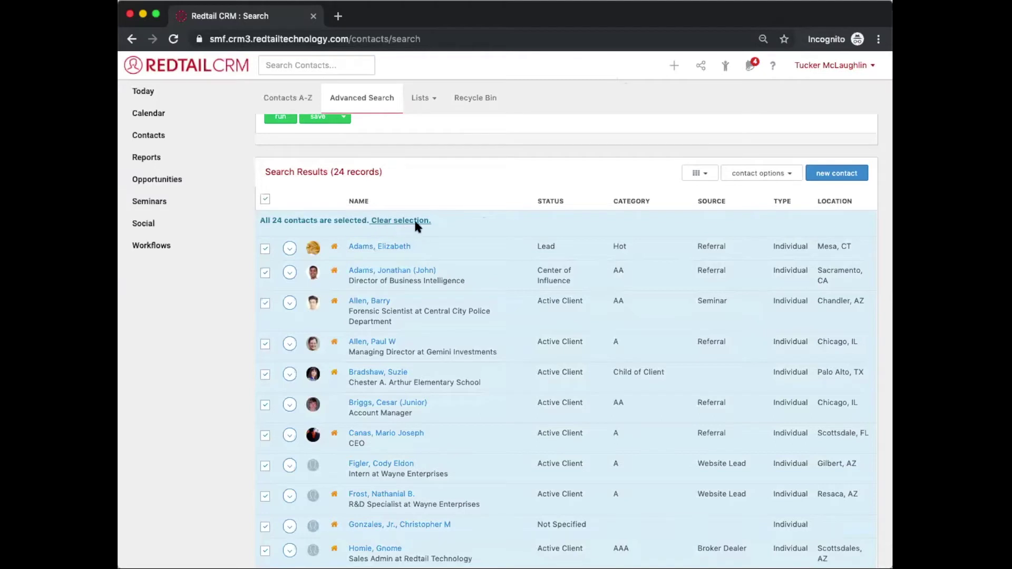
pyautogui.click(764, 179)
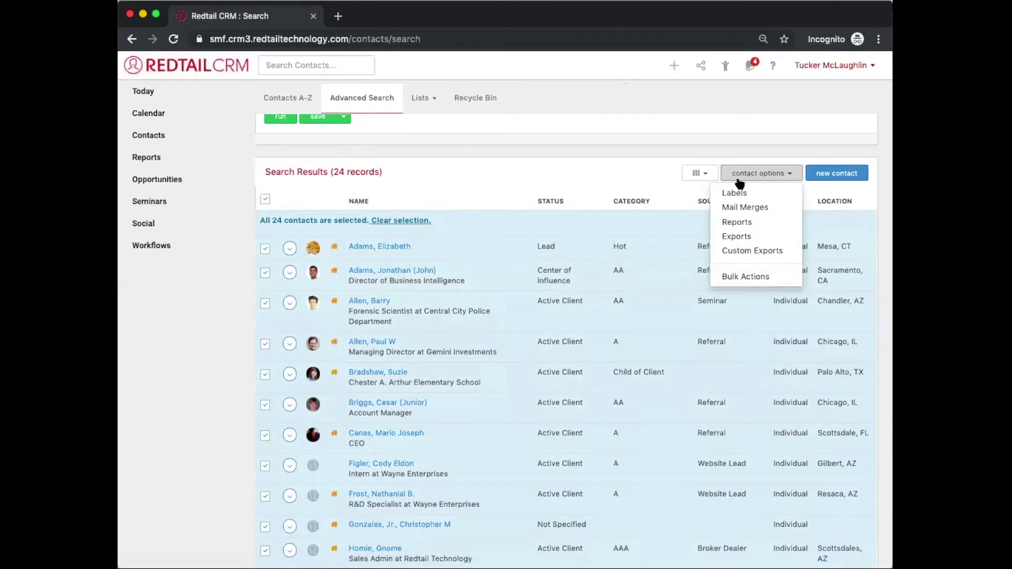
pyautogui.click(722, 277)
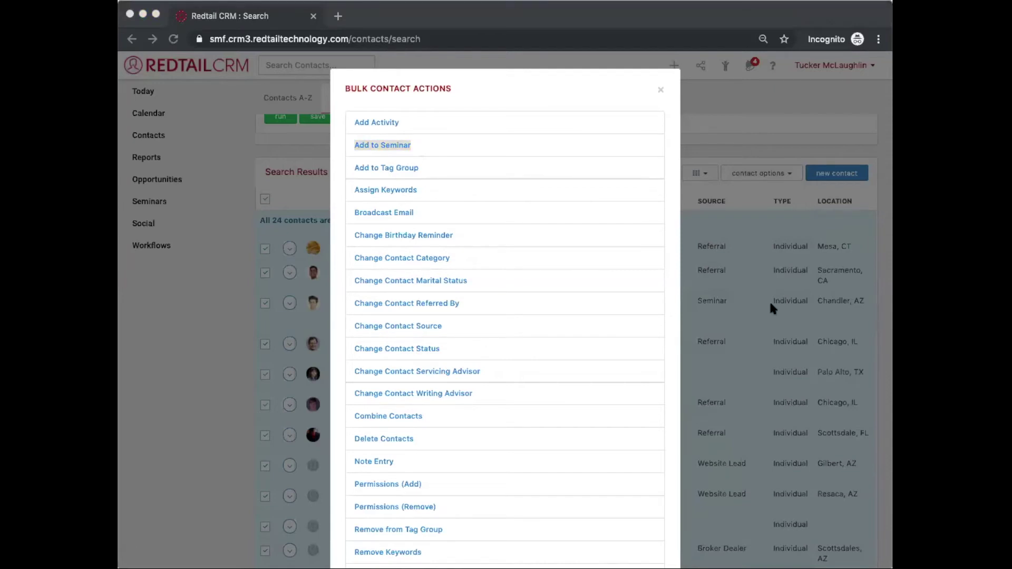
# Step: Add the 24 contacts to Halloween Hoopla 2019 with attendee status Seminar: Invited
pyautogui.click(405, 145)
pyautogui.click(404, 138)
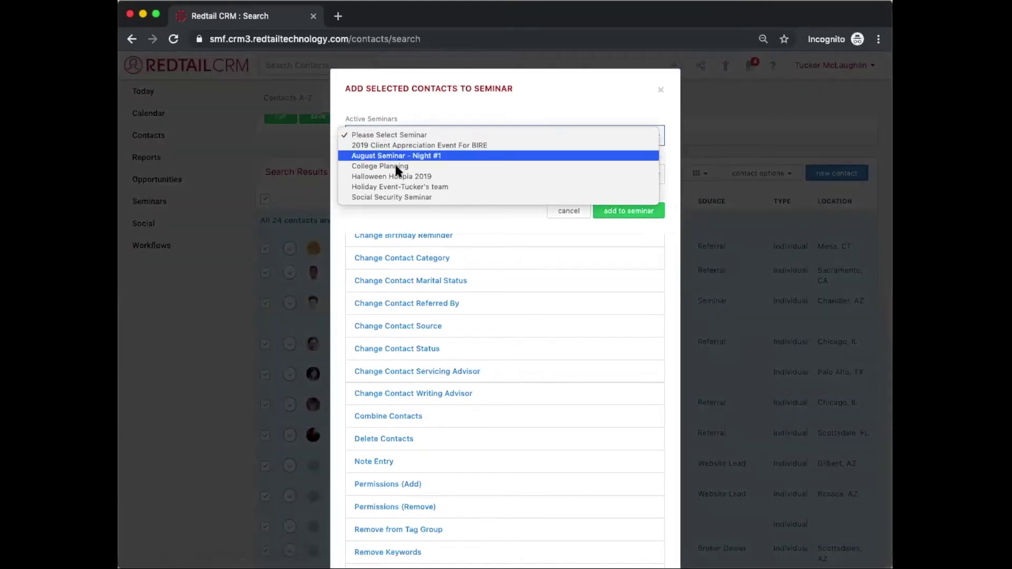
pyautogui.click(378, 177)
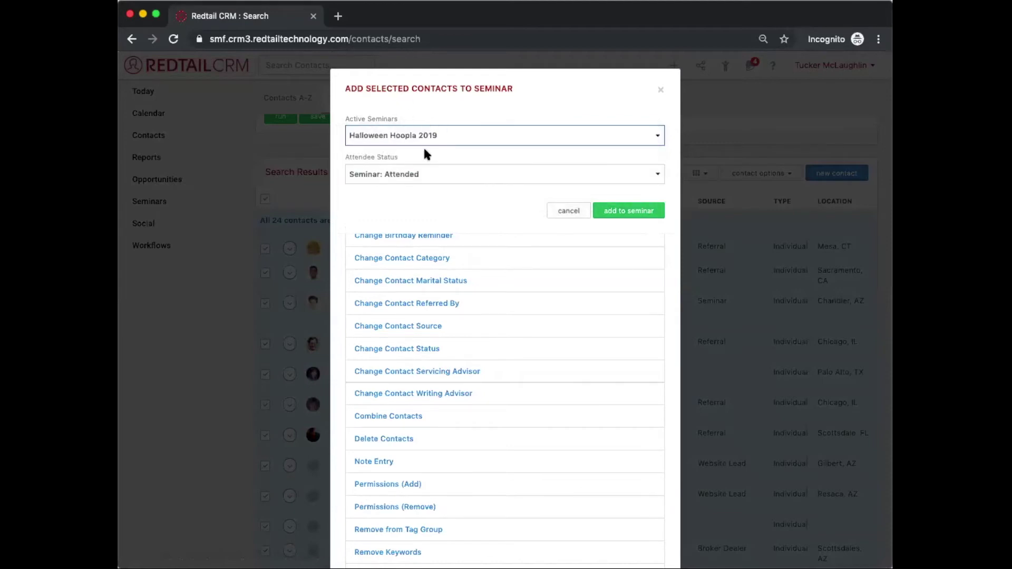
pyautogui.click(414, 178)
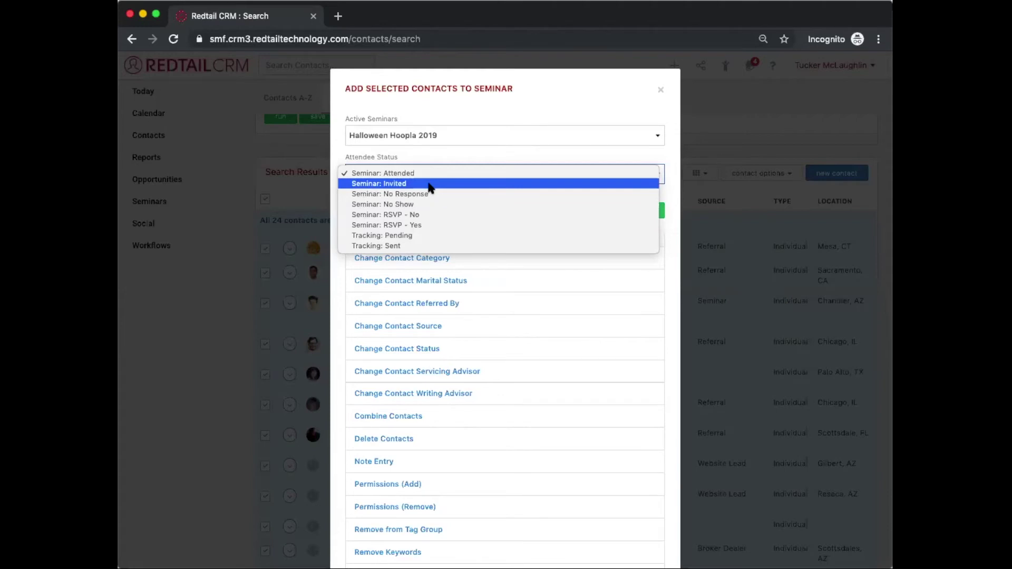
pyautogui.click(429, 184)
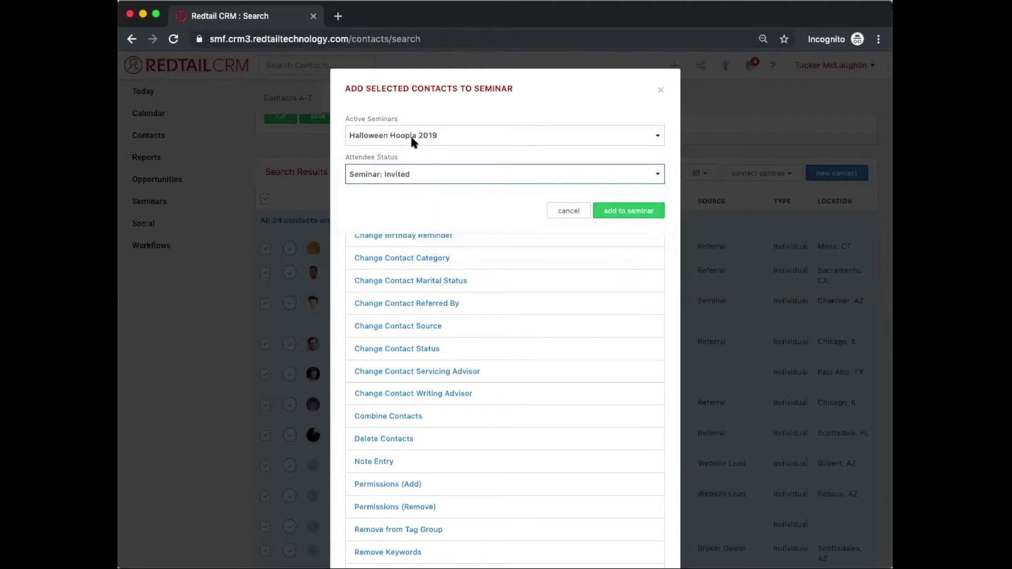
pyautogui.click(615, 215)
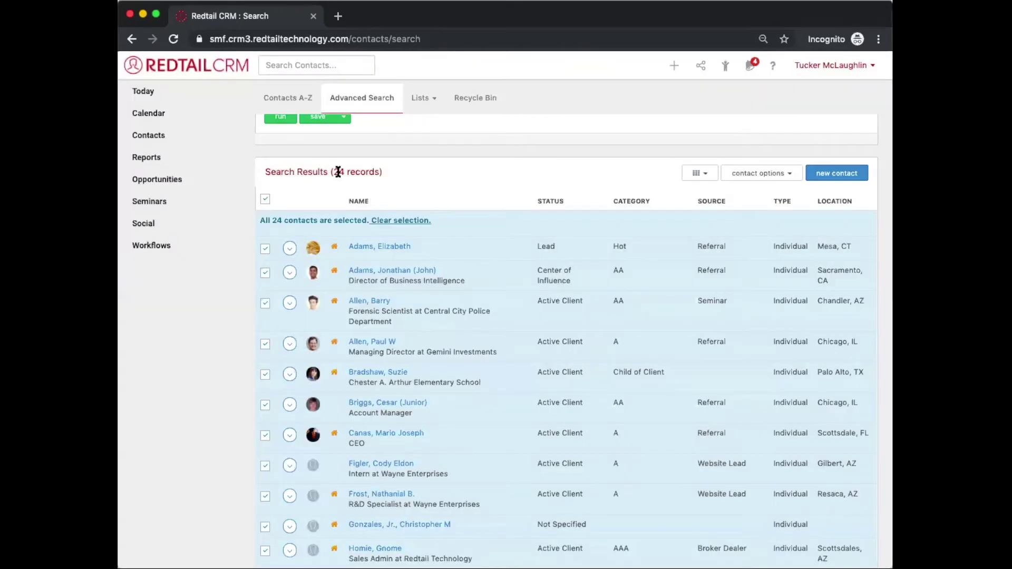
pyautogui.click(146, 202)
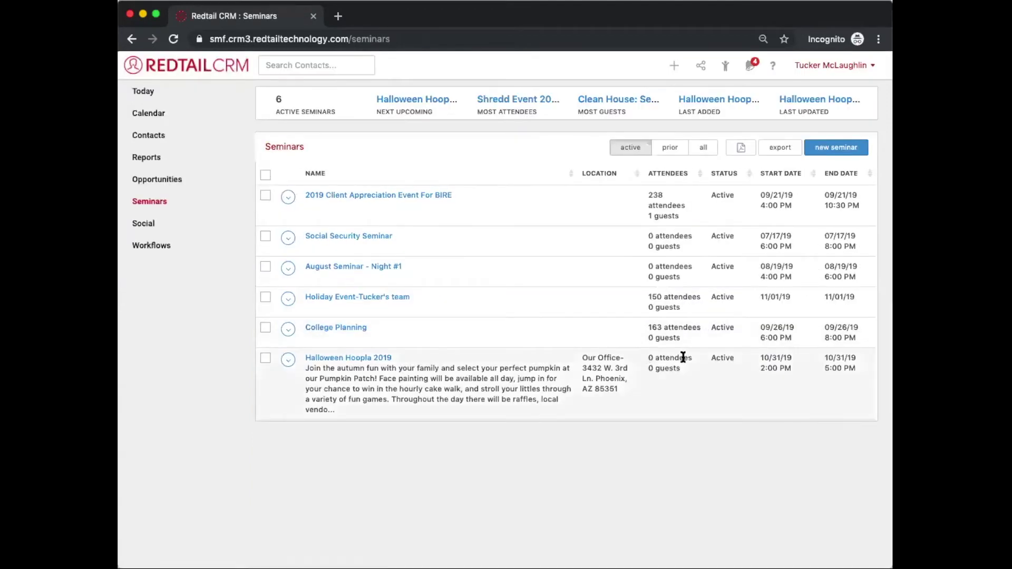
# Step: Open the Halloween Hoopla 2019 seminar, then return to the cleared Advanced Search page
pyautogui.click(362, 360)
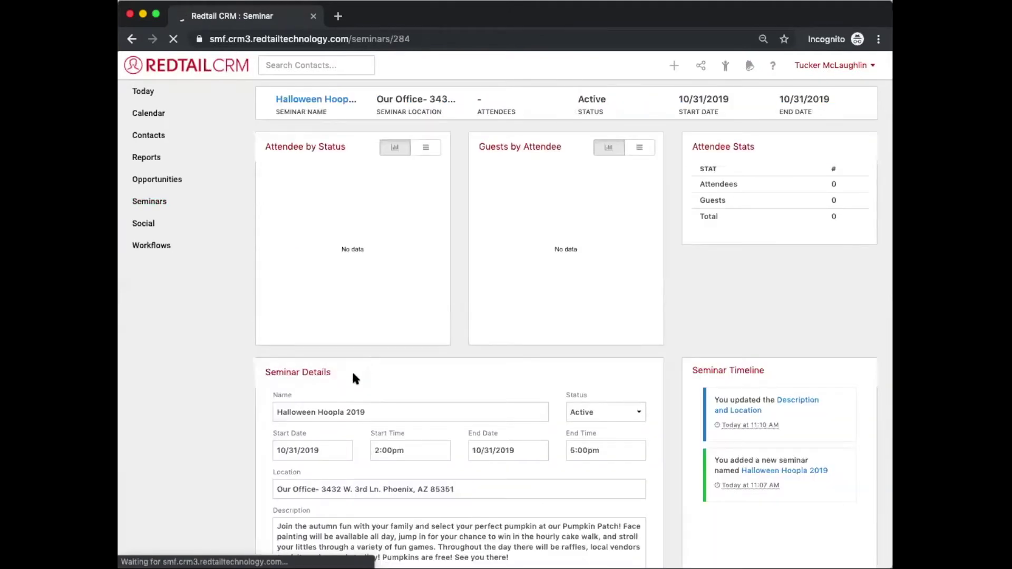
pyautogui.hscroll(-5, 353, 375)
pyautogui.hscroll(-5, 353, 373)
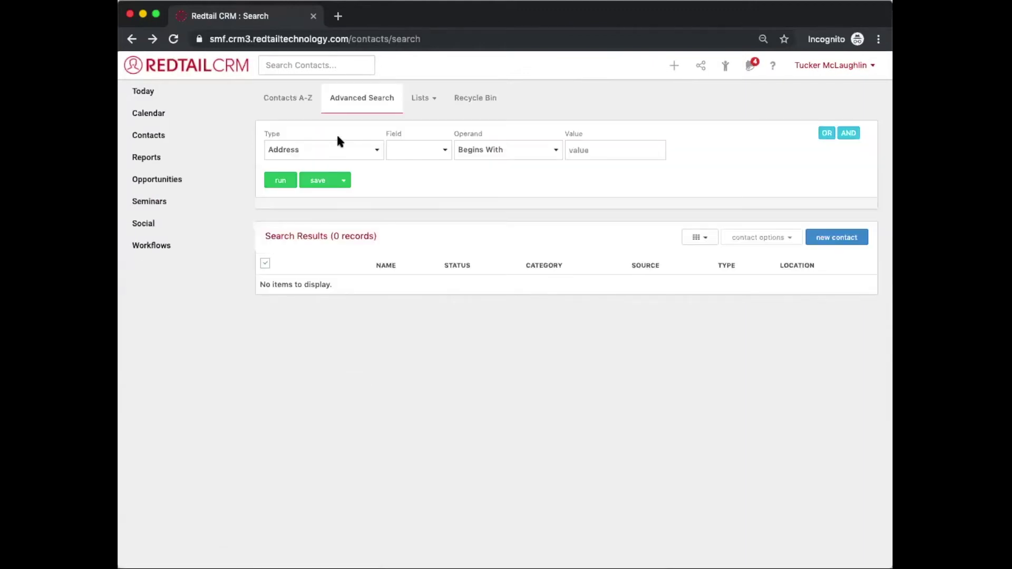
pyautogui.click(374, 149)
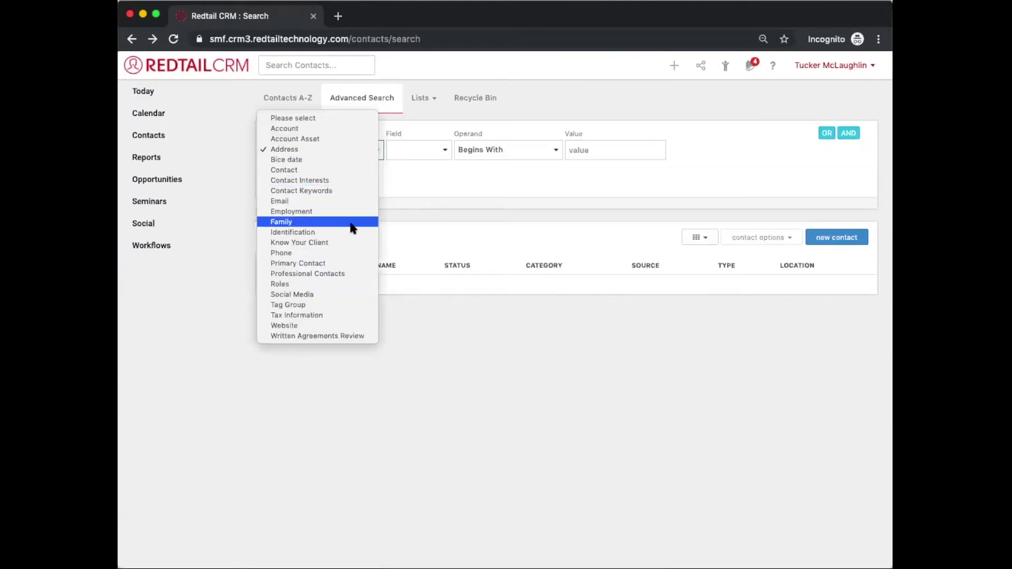
pyautogui.click(305, 413)
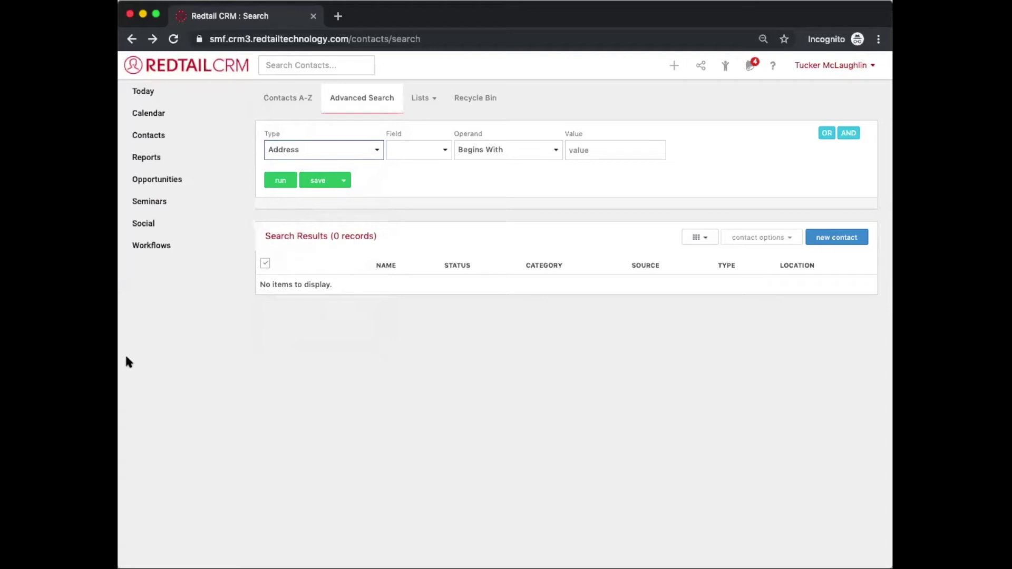
# Step: Switch between open windows and bring up the user account menu
pyautogui.press('super+Tab')
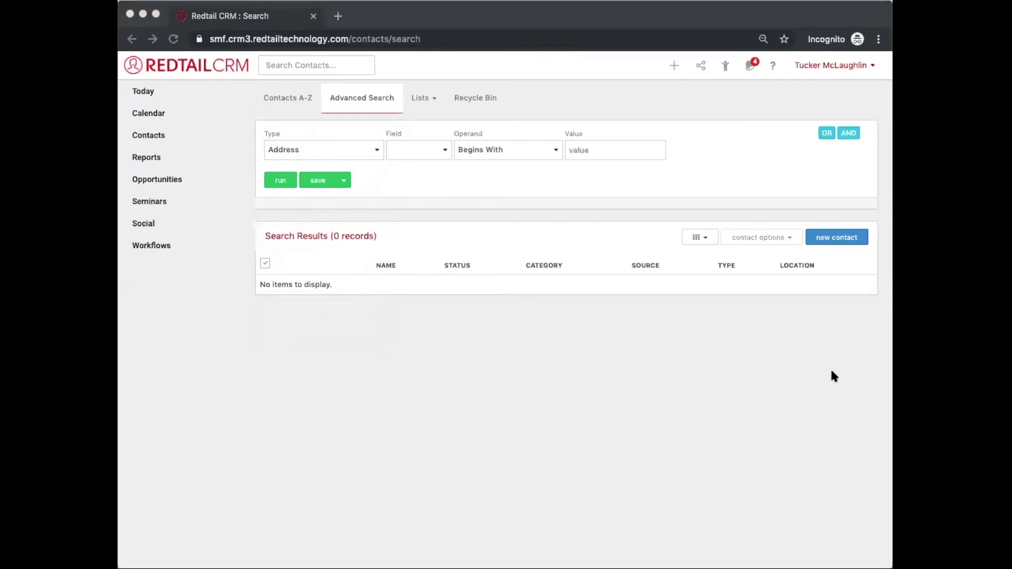
pyautogui.press('super+Tab')
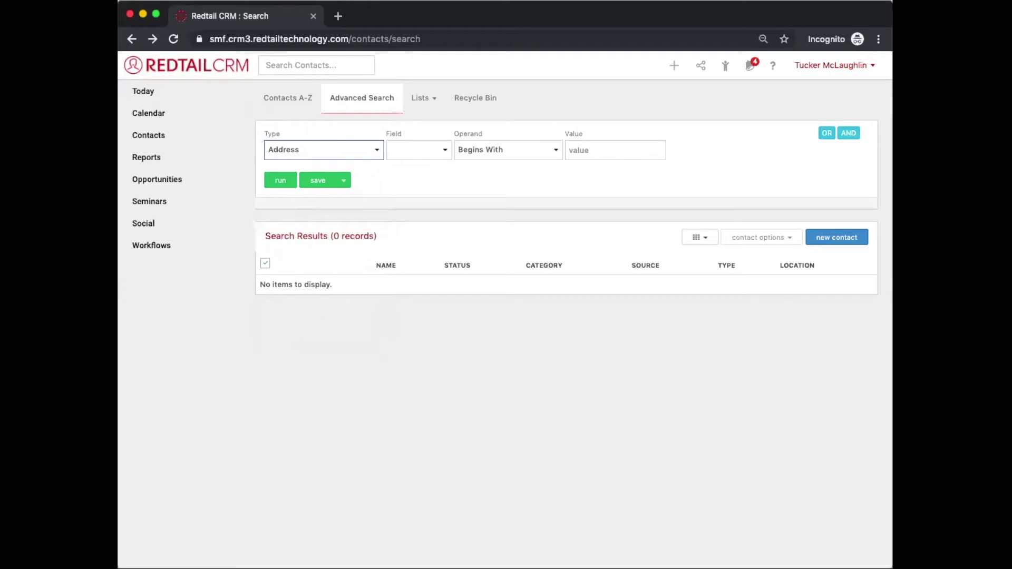
pyautogui.press('super+Tab')
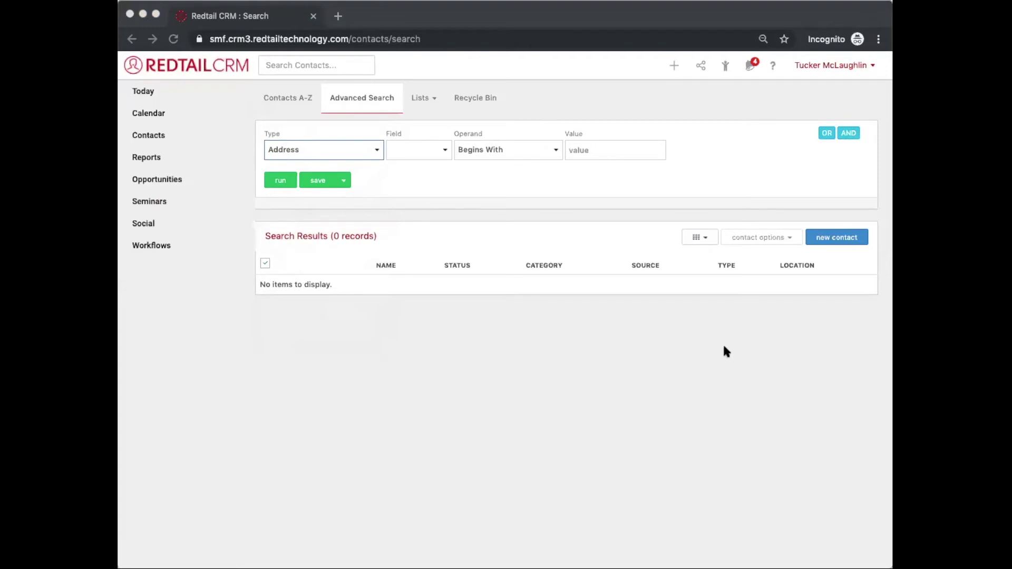
pyautogui.press('super+Tab')
pyautogui.click(805, 66)
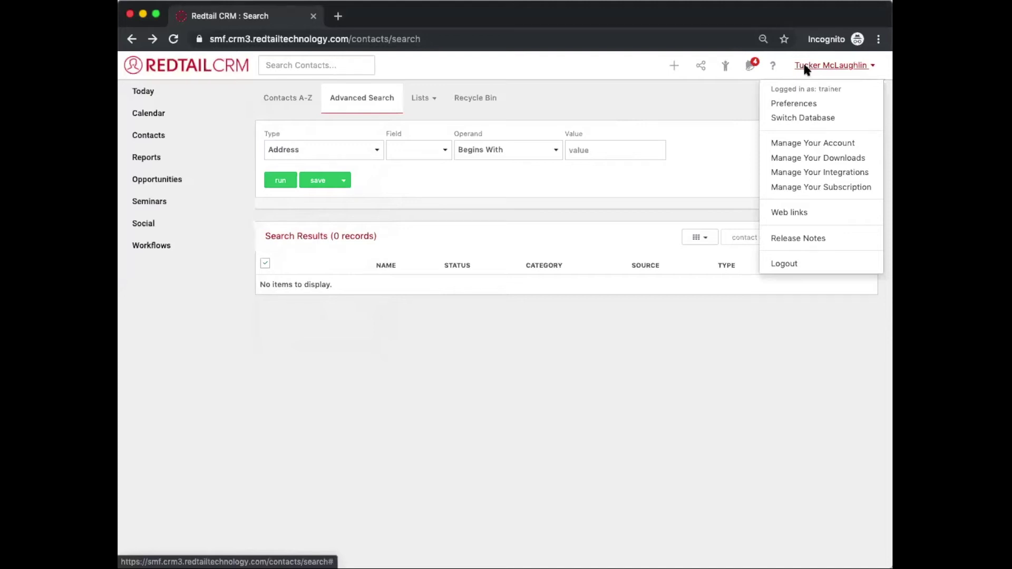
pyautogui.press('super+Tab')
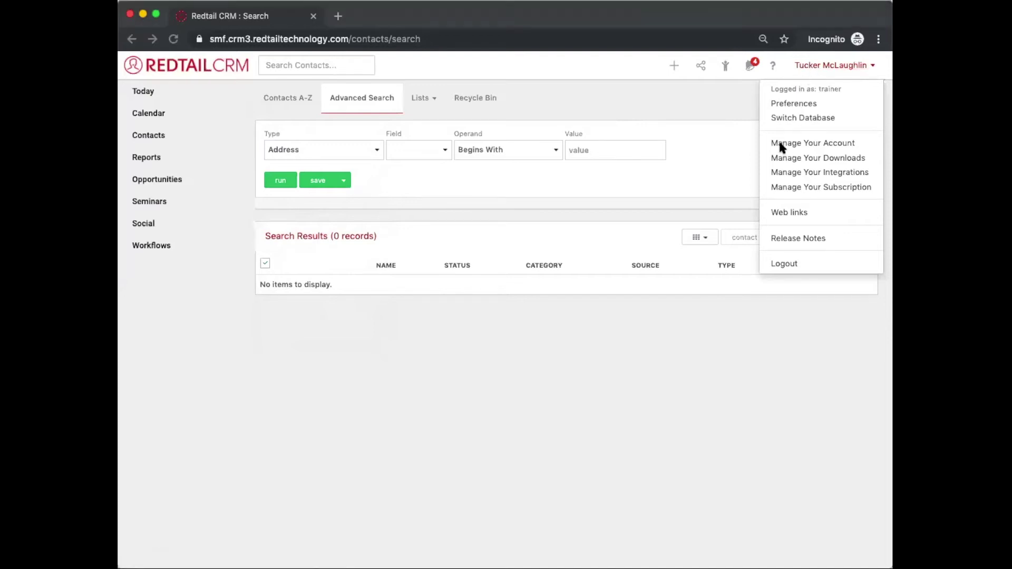
# Step: Go to the Manage Your Account page and scroll to its admin settings
pyautogui.click(780, 143)
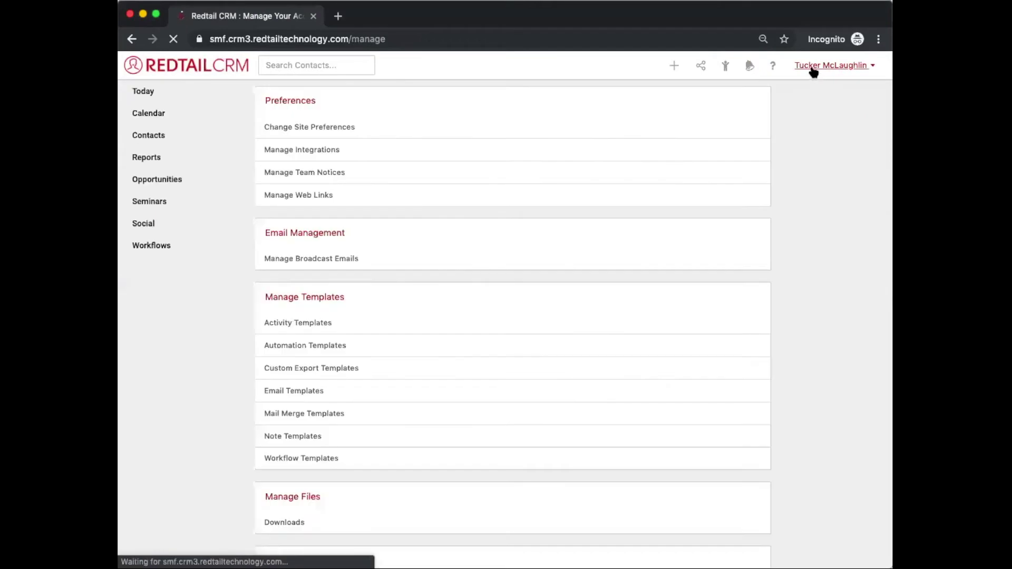
pyautogui.click(813, 68)
pyautogui.moveTo(766, 136); pyautogui.dragTo(863, 148)
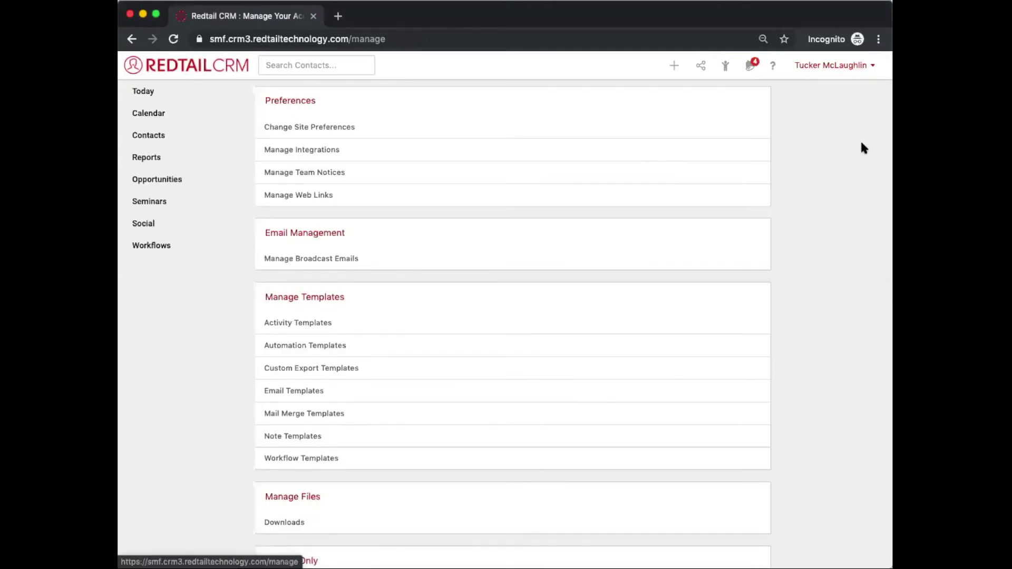
pyautogui.click(827, 67)
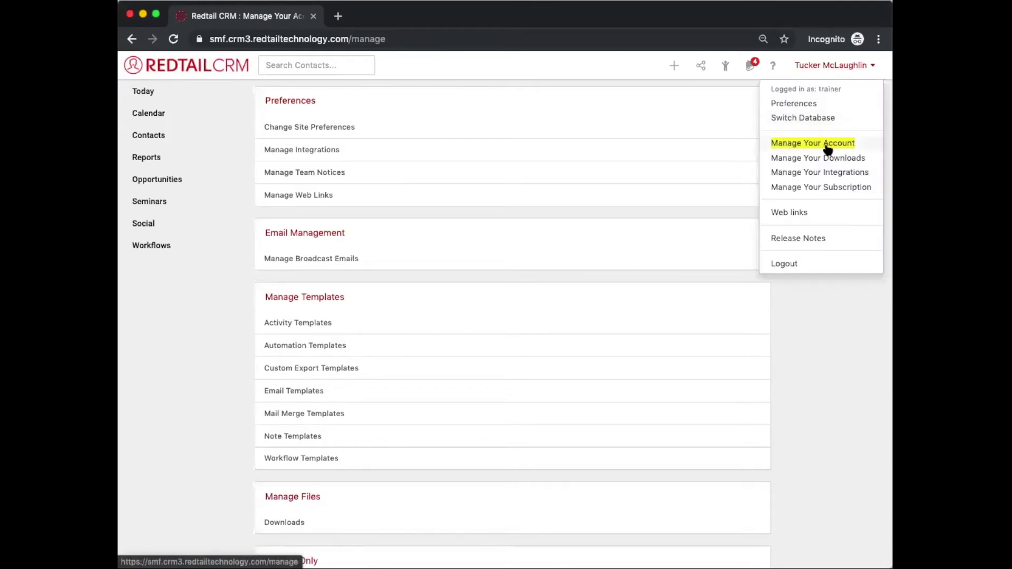
pyautogui.click(777, 361)
pyautogui.scroll(-2, 777, 364)
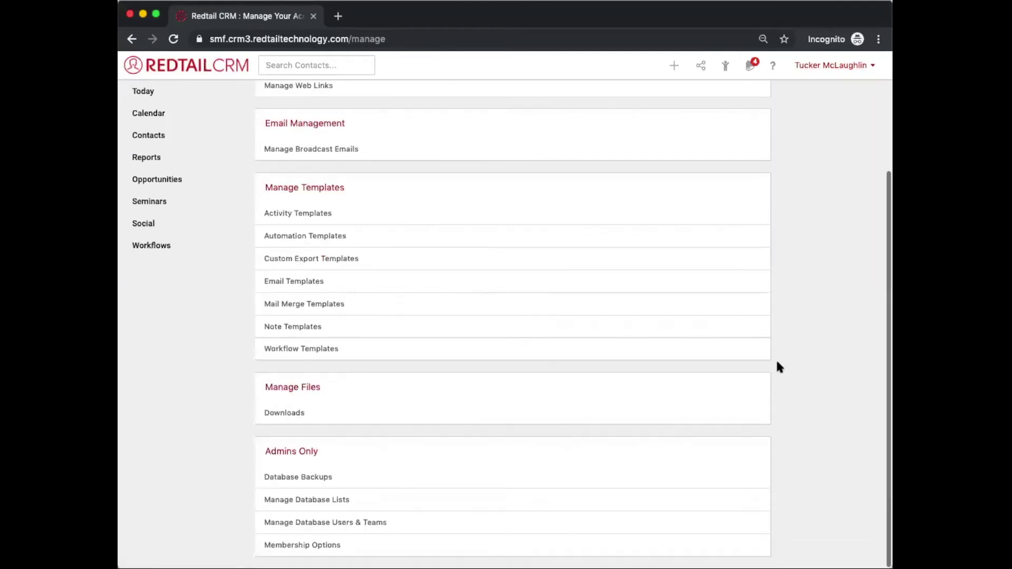
# Step: Open Manage Database Lists under Admins Only and show the Seminars > Attendee Statuses list
pyautogui.tripleClick(281, 447)
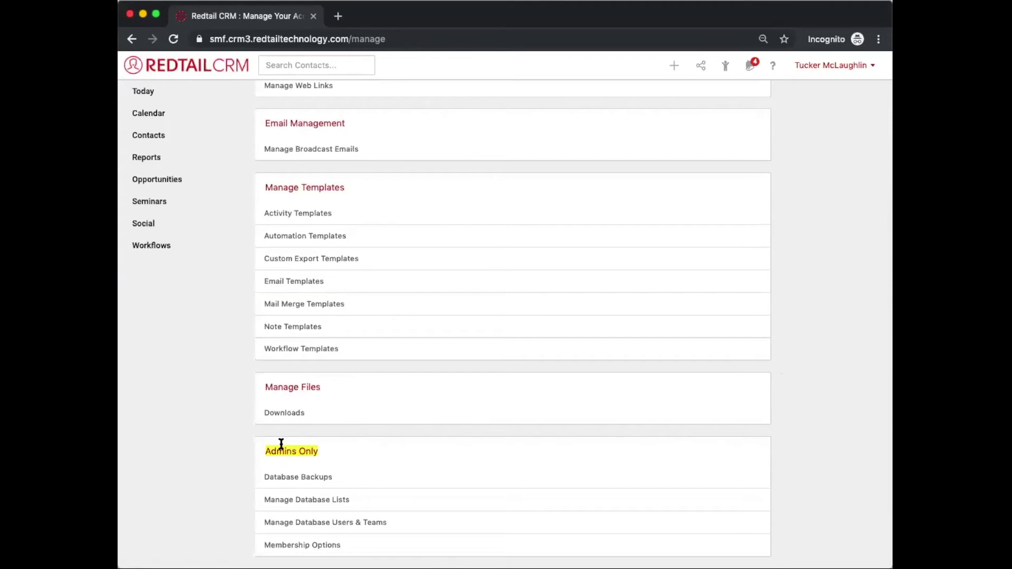
pyautogui.click(242, 504)
pyautogui.moveTo(267, 499); pyautogui.dragTo(353, 496)
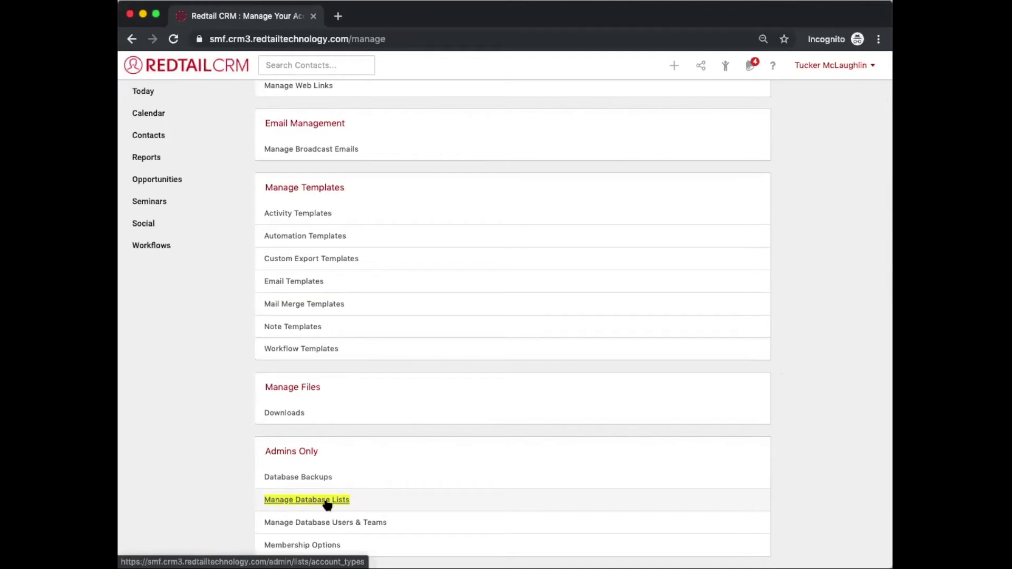
pyautogui.click(325, 500)
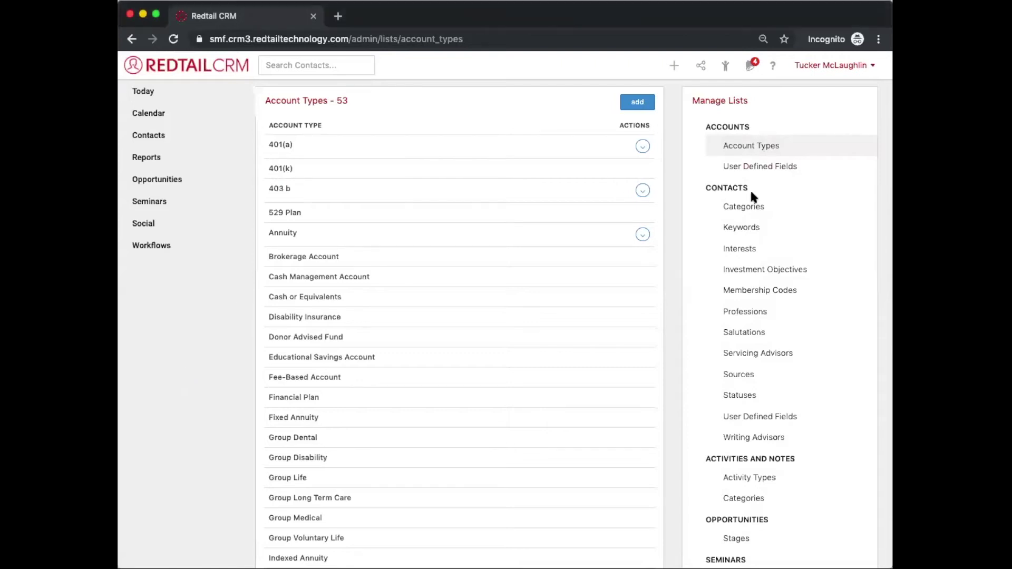
pyautogui.scroll(-3, 750, 191)
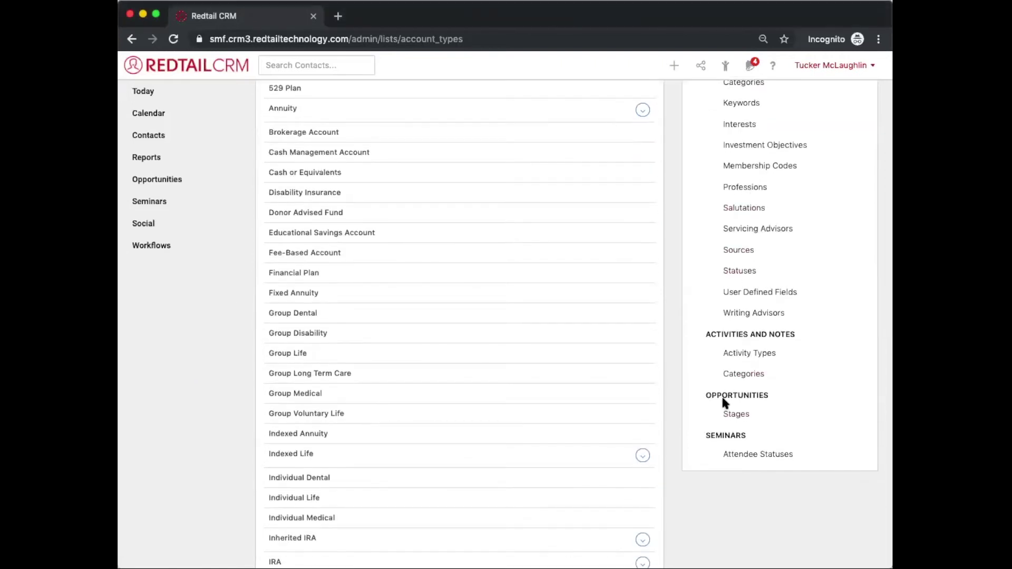
pyautogui.doubleClick(710, 436)
pyautogui.click(752, 456)
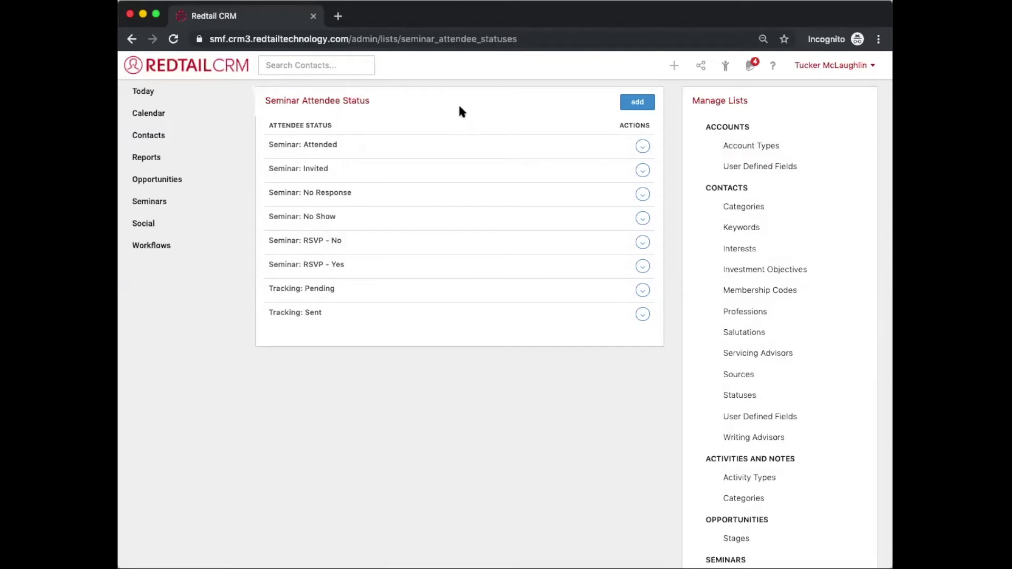
# Step: Cancel the Add Seminar Attendee Status dialog without adding a status, then return to Seminars
pyautogui.click(637, 104)
pyautogui.click(549, 169)
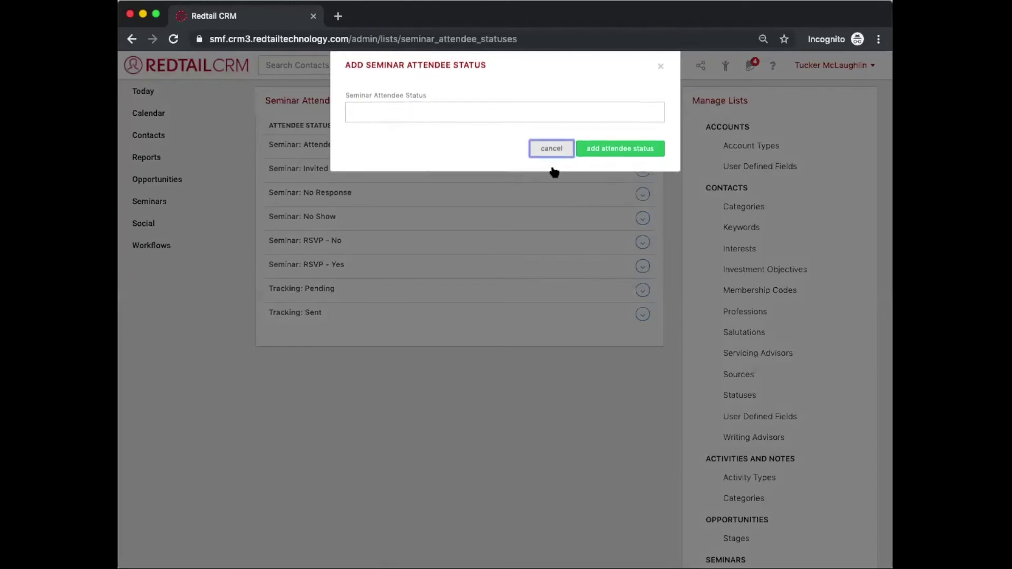
pyautogui.click(632, 108)
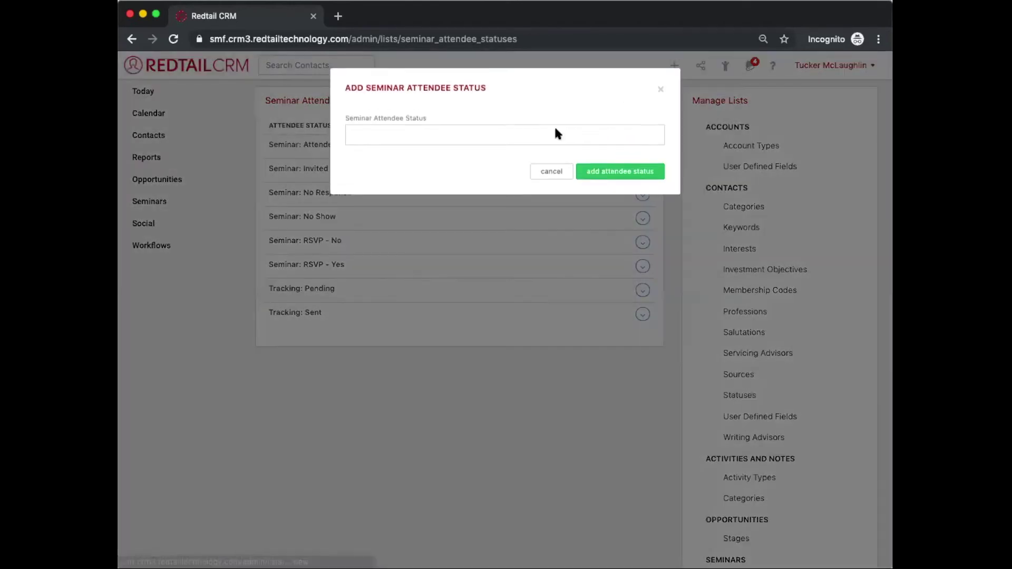
pyautogui.click(549, 173)
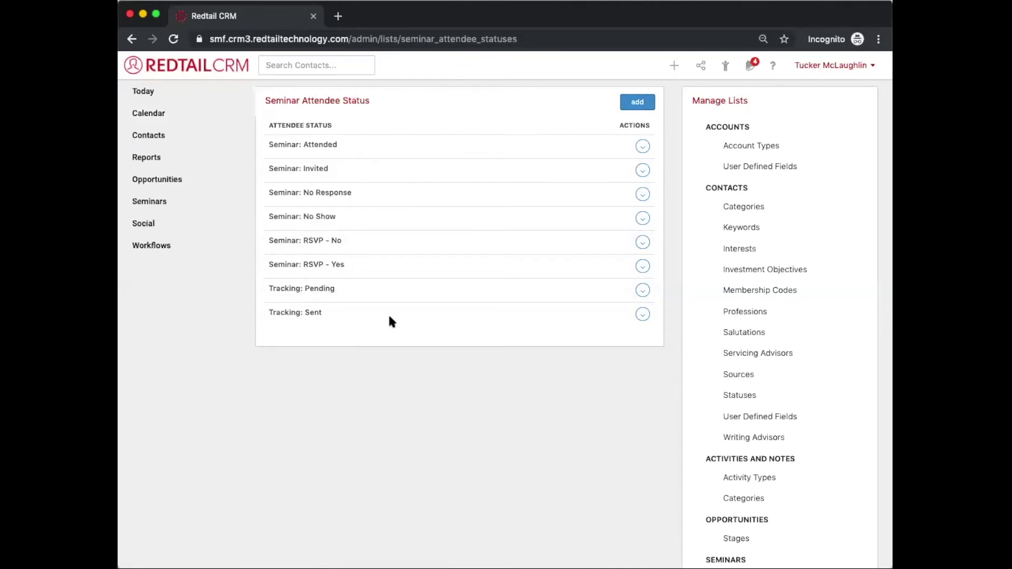
pyautogui.click(635, 108)
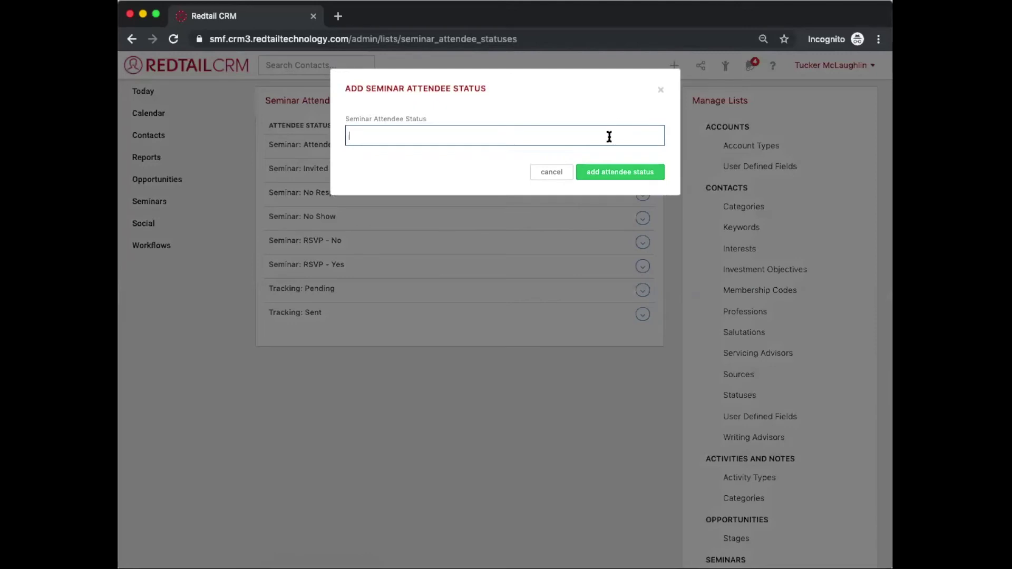
pyautogui.click(548, 173)
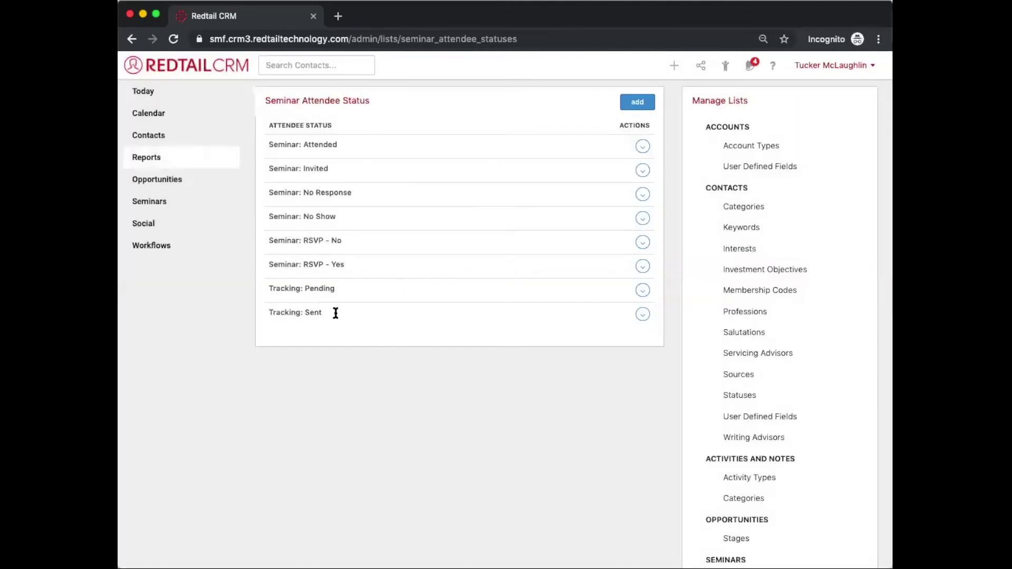
pyautogui.click(167, 201)
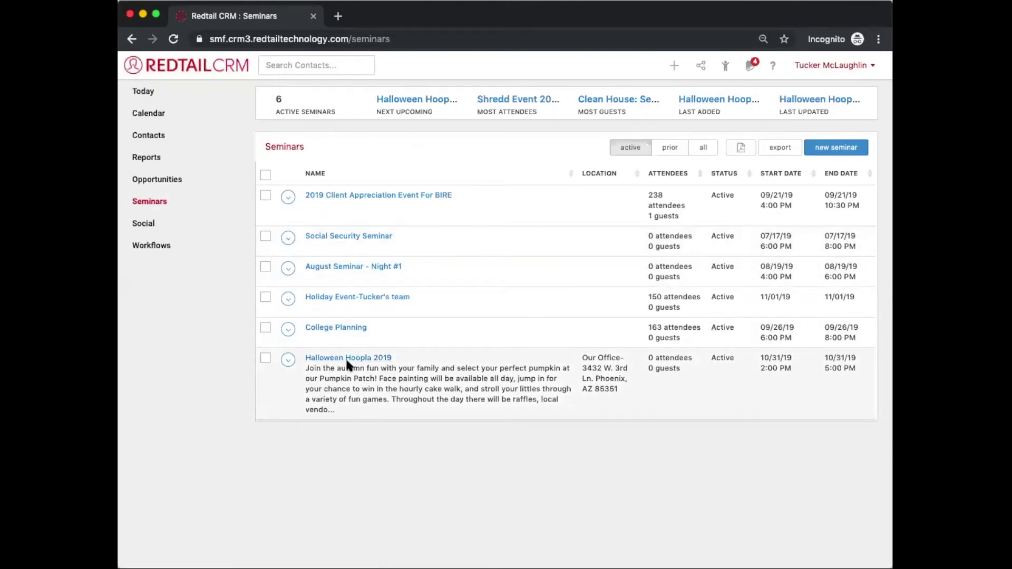
# Step: View Halloween Hoopla 2019, then open the first contact in the Contacts A–Z list
pyautogui.click(344, 360)
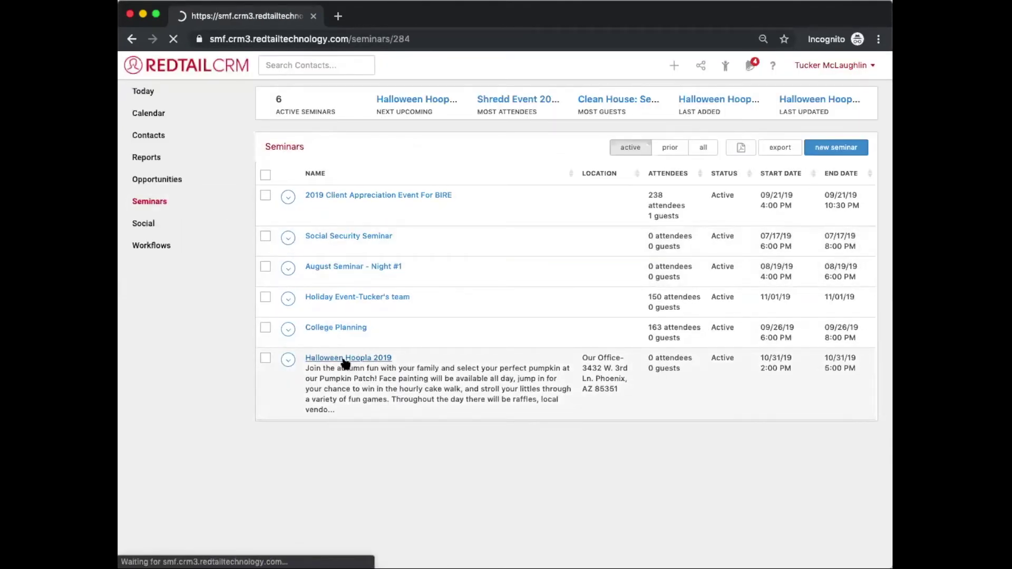
pyautogui.scroll(-2, 364, 315)
pyautogui.scroll(2, 364, 315)
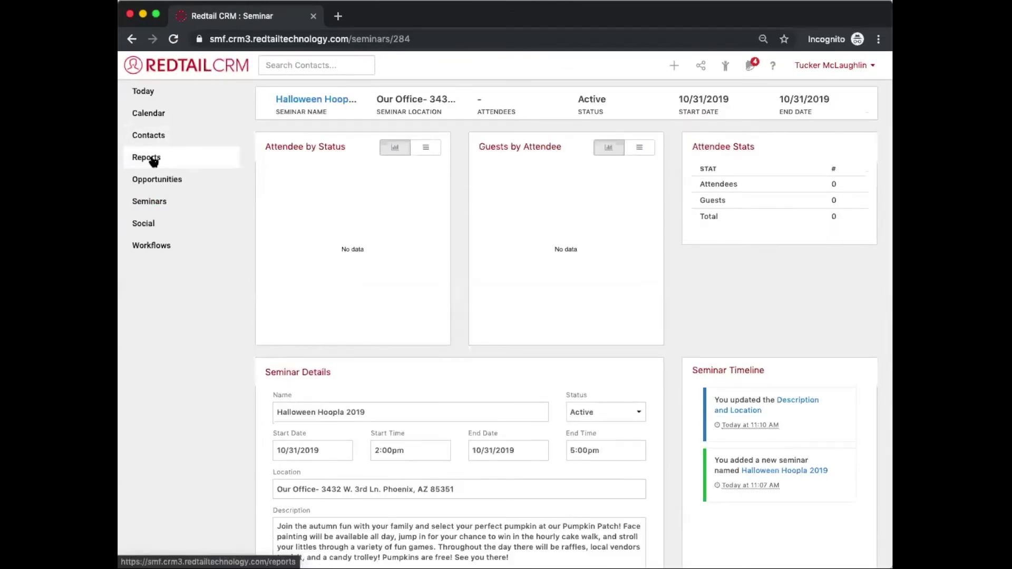
pyautogui.click(172, 137)
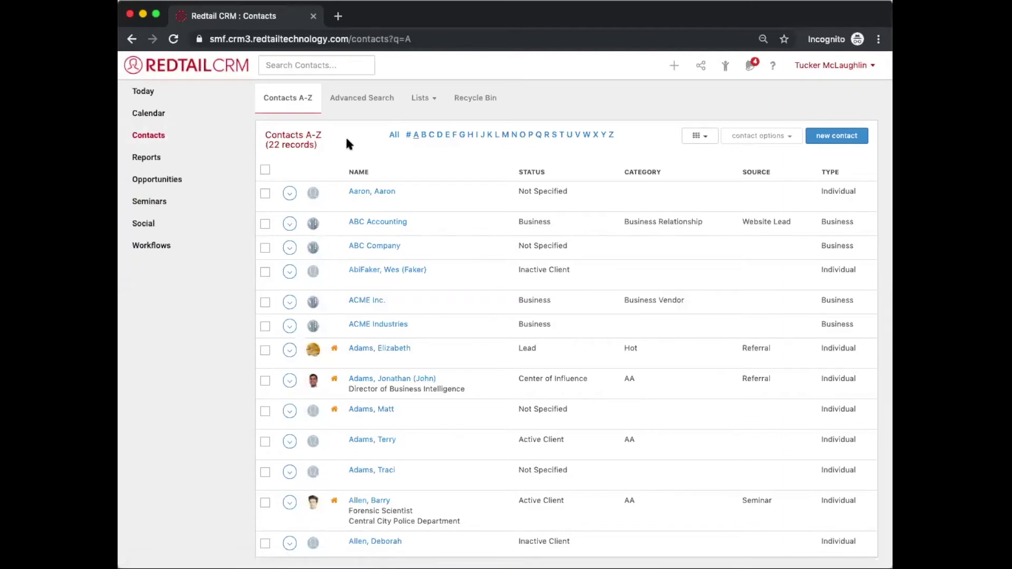
pyautogui.click(384, 194)
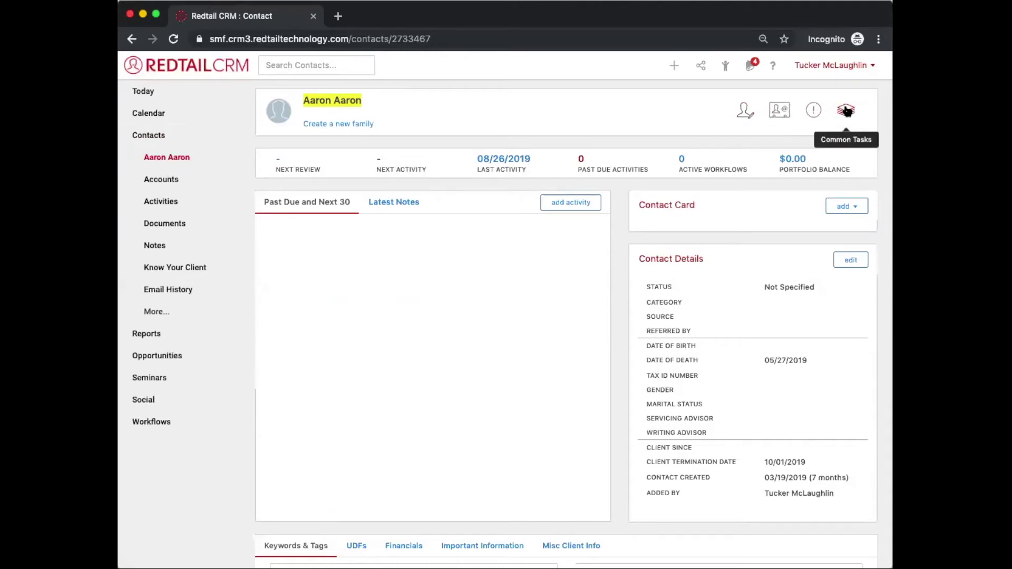
# Step: Link the contact to Halloween Hoopla 2019 with status Seminar: Invited via Common Tasks
pyautogui.click(847, 112)
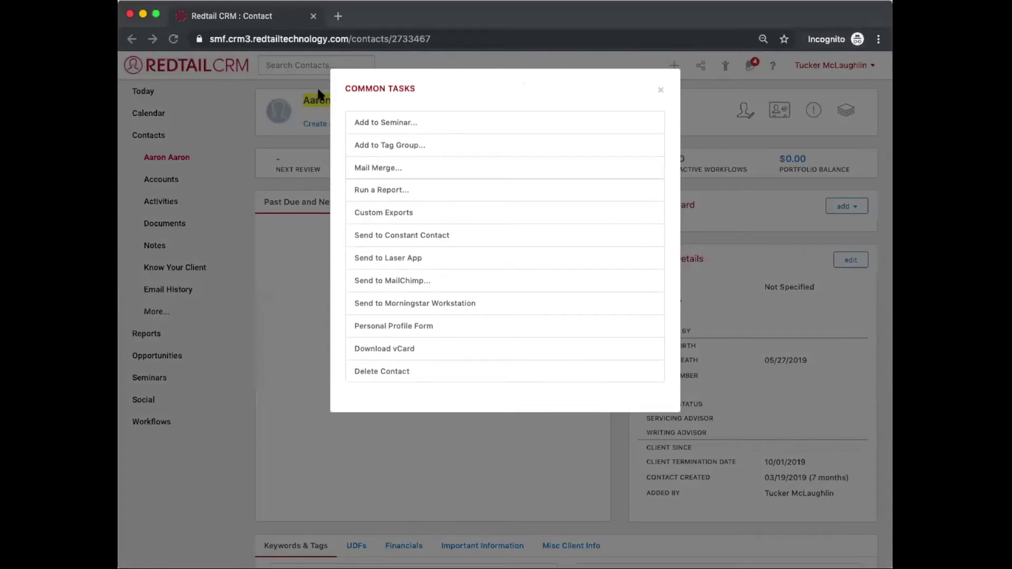
pyautogui.click(365, 119)
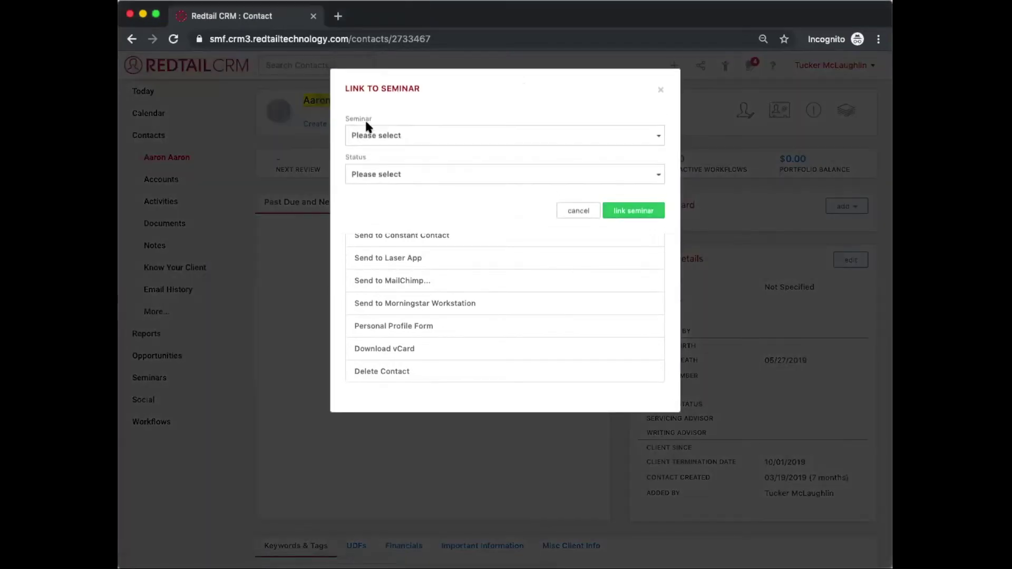
pyautogui.click(375, 143)
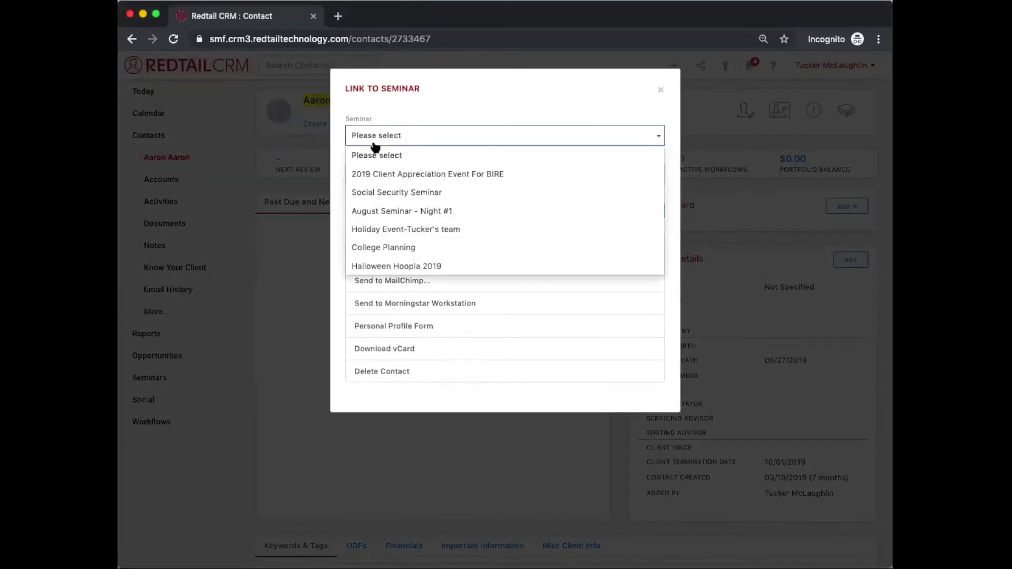
pyautogui.click(382, 266)
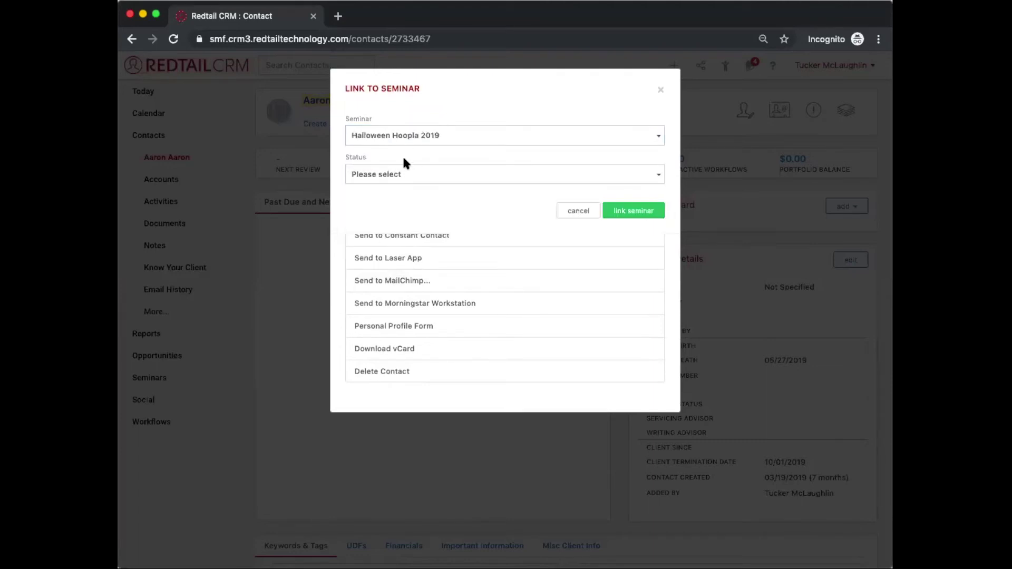
pyautogui.click(396, 181)
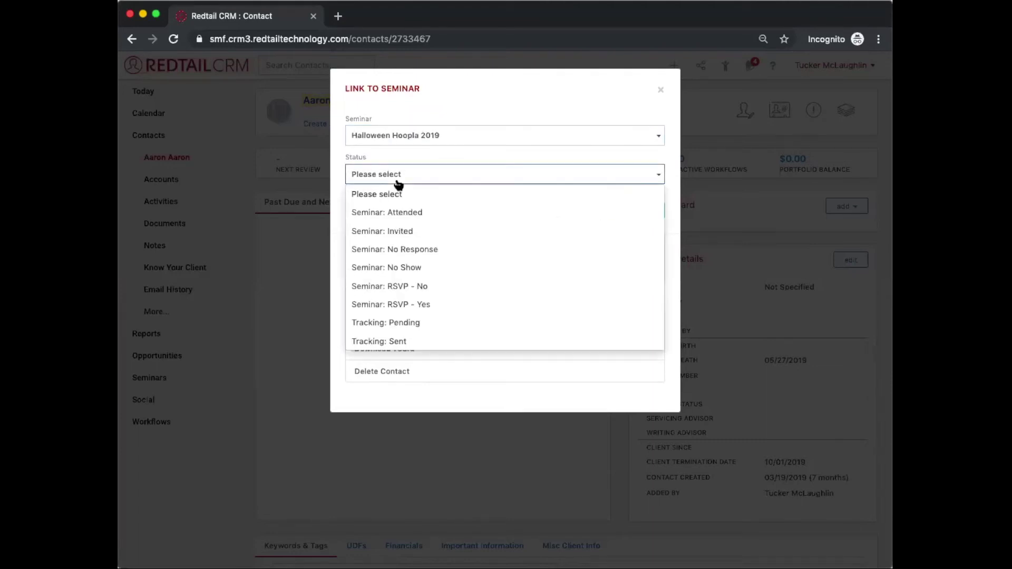
pyautogui.click(393, 233)
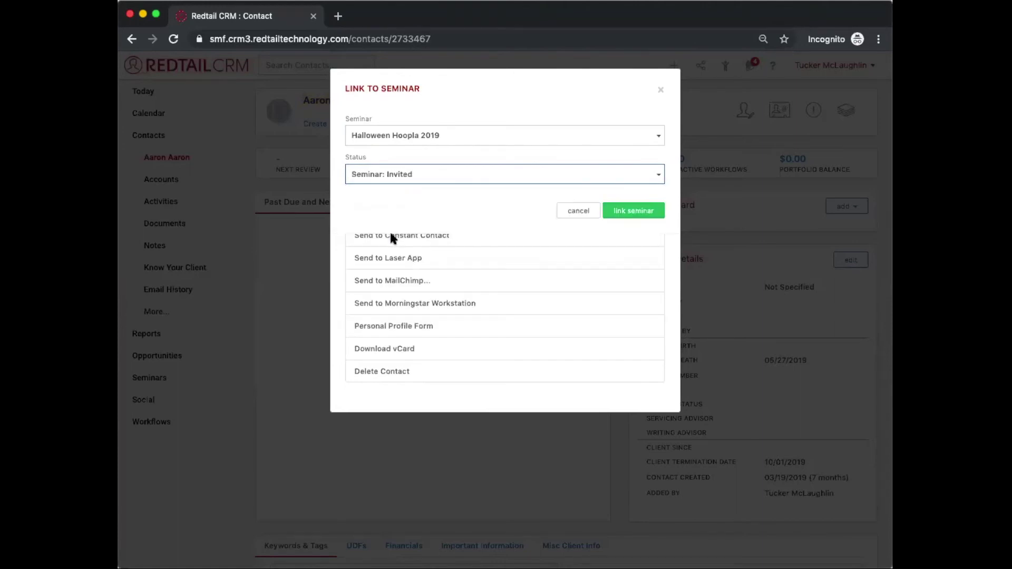
pyautogui.click(645, 211)
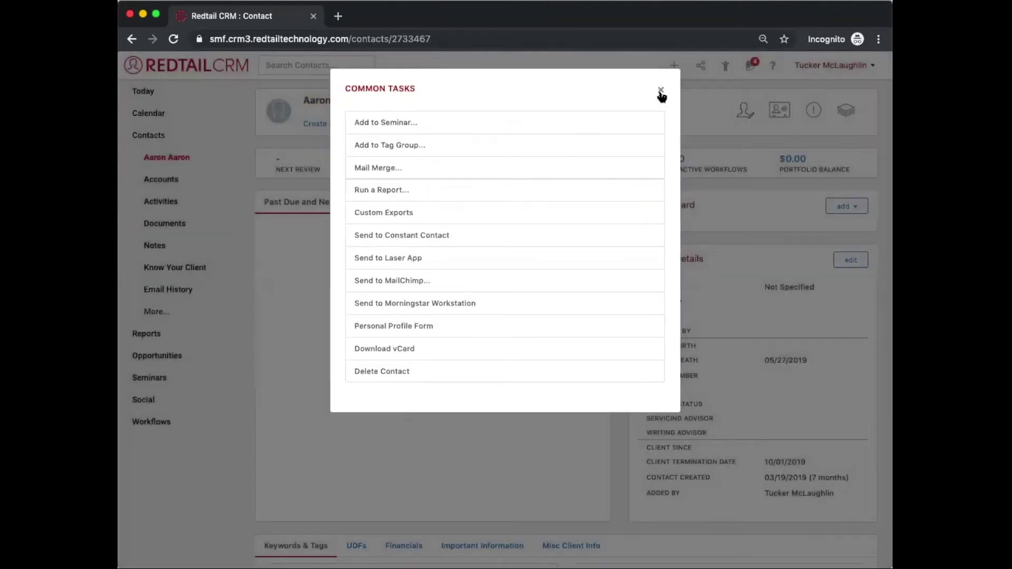
pyautogui.click(661, 91)
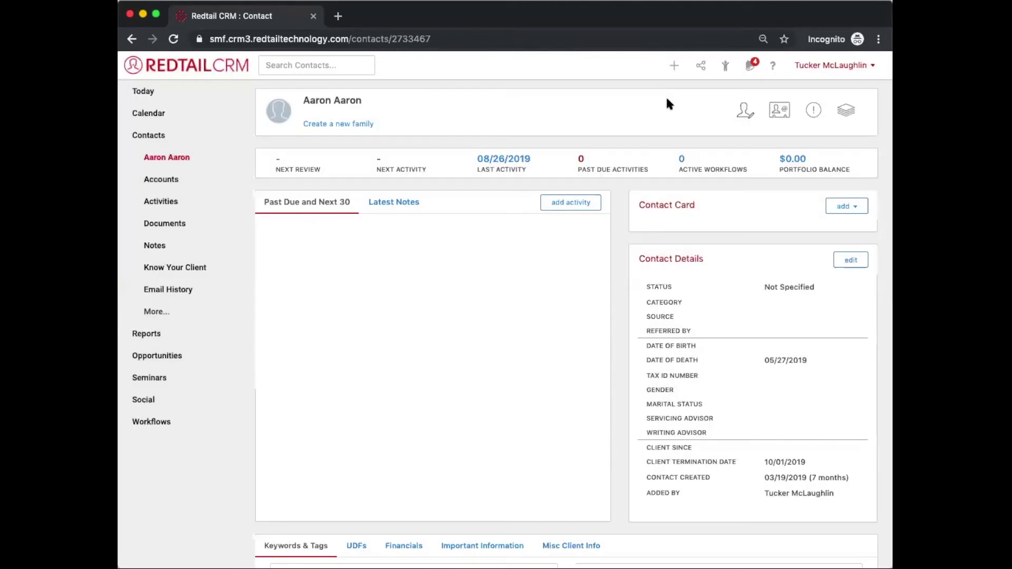
# Step: Reopen the Add to Seminar form and close it without making changes
pyautogui.click(841, 113)
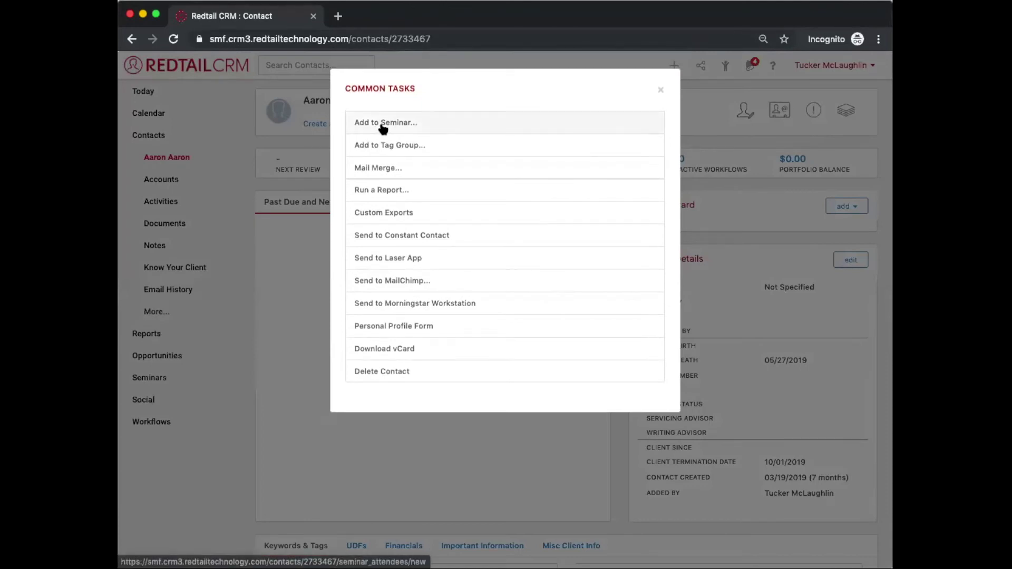
pyautogui.click(383, 128)
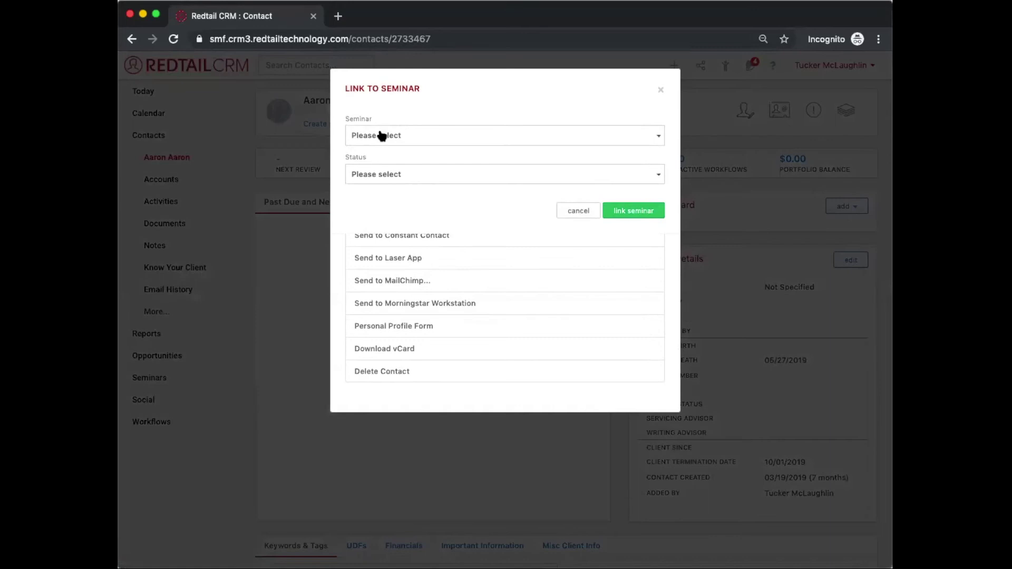
pyautogui.click(382, 135)
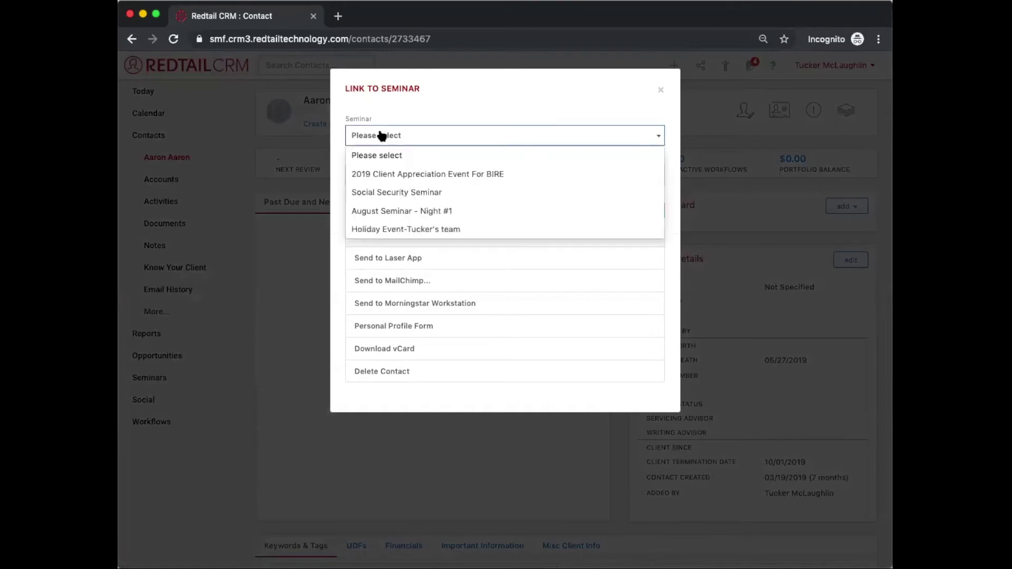
pyautogui.click(335, 187)
pyautogui.click(366, 176)
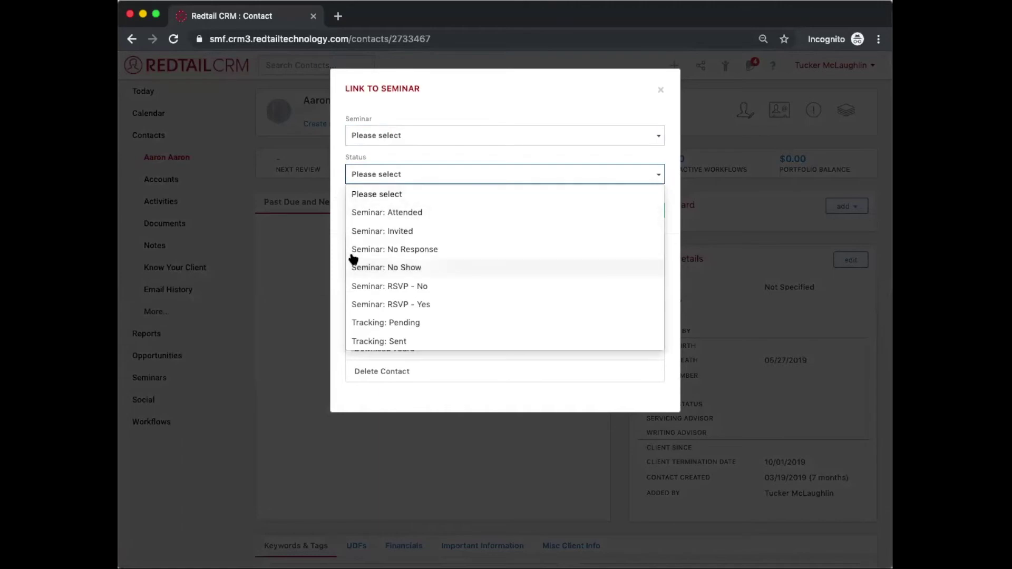
pyautogui.click(340, 222)
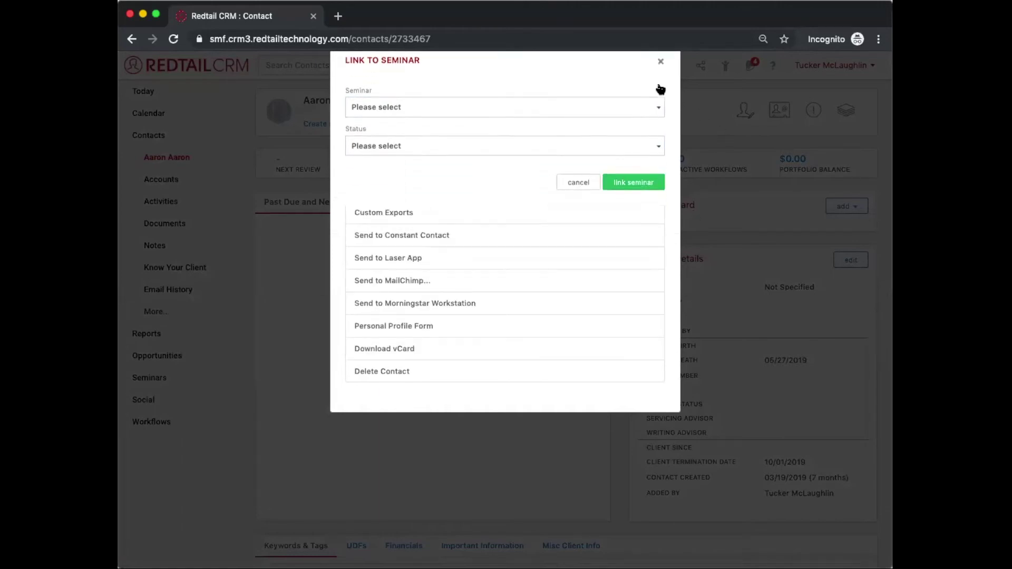
pyautogui.click(660, 90)
pyautogui.click(156, 422)
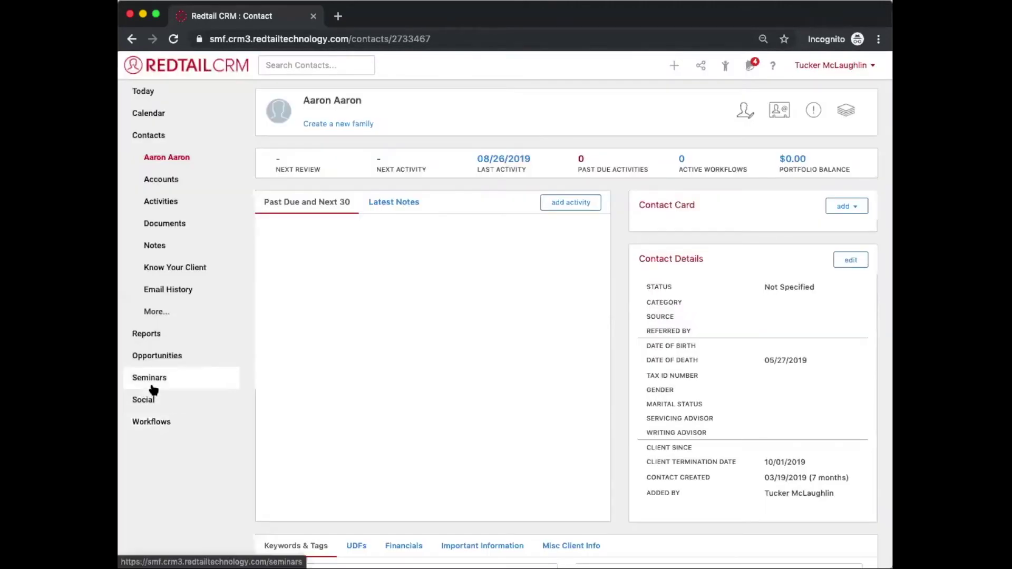
# Step: View Halloween Hoopla 2019's attendee list showing the one Seminar: Invited contact
pyautogui.click(151, 387)
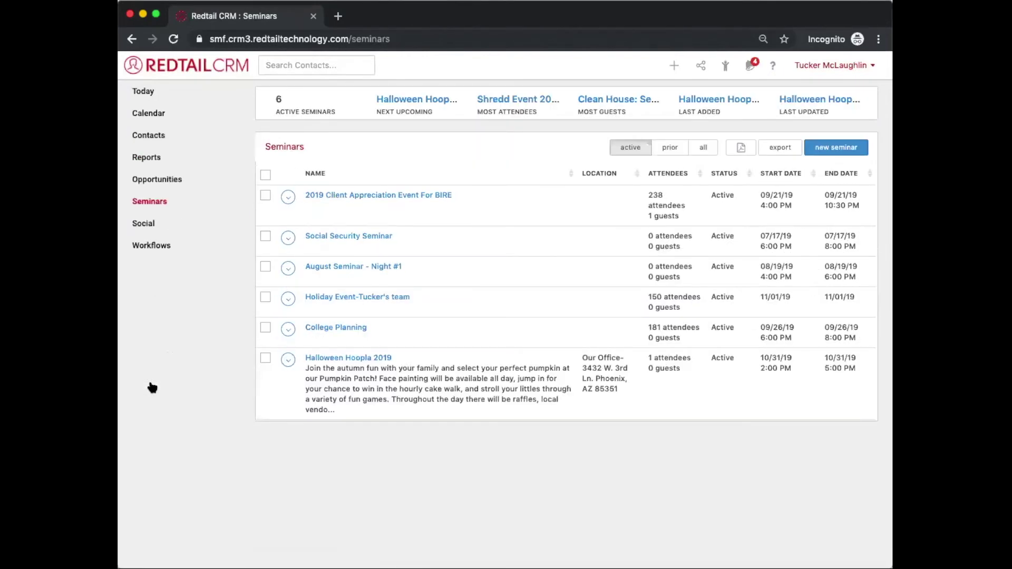
pyautogui.click(333, 360)
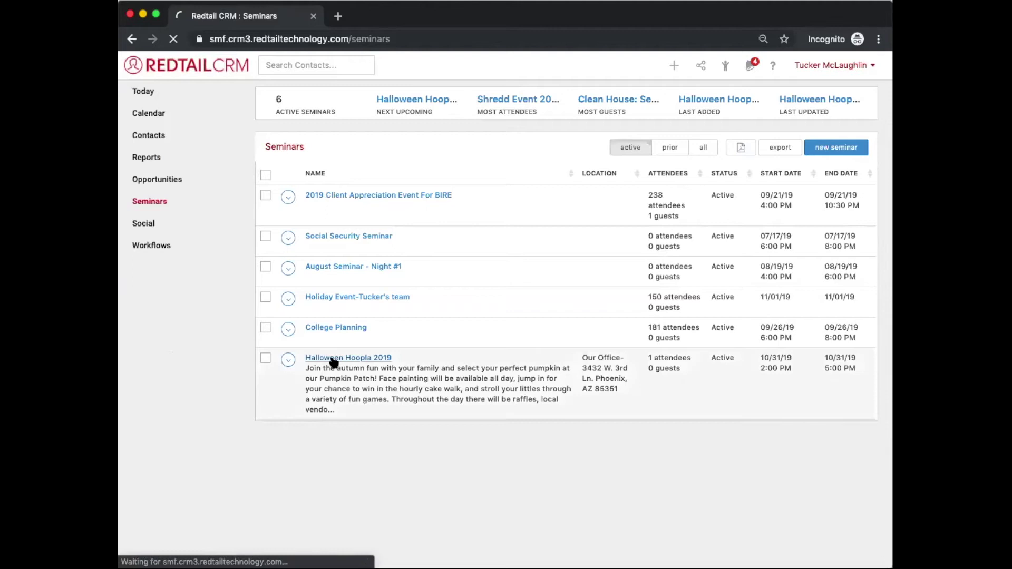
pyautogui.click(479, 100)
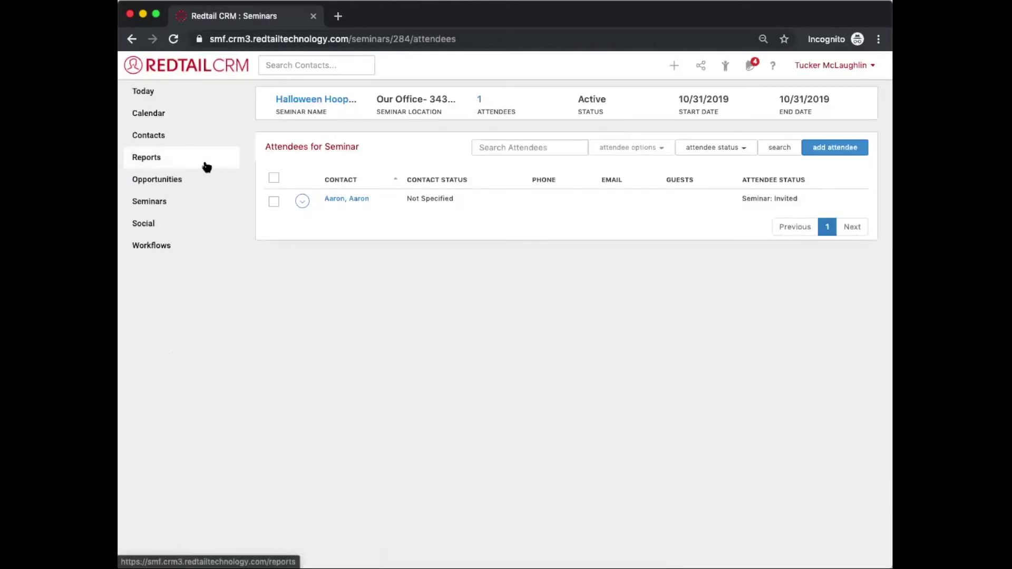
pyautogui.click(167, 201)
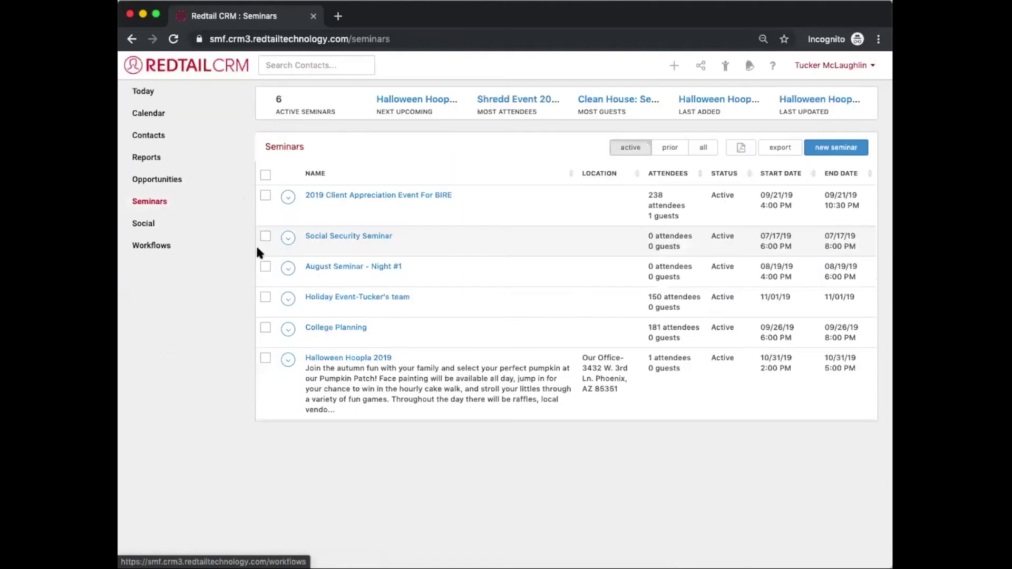
pyautogui.click(364, 360)
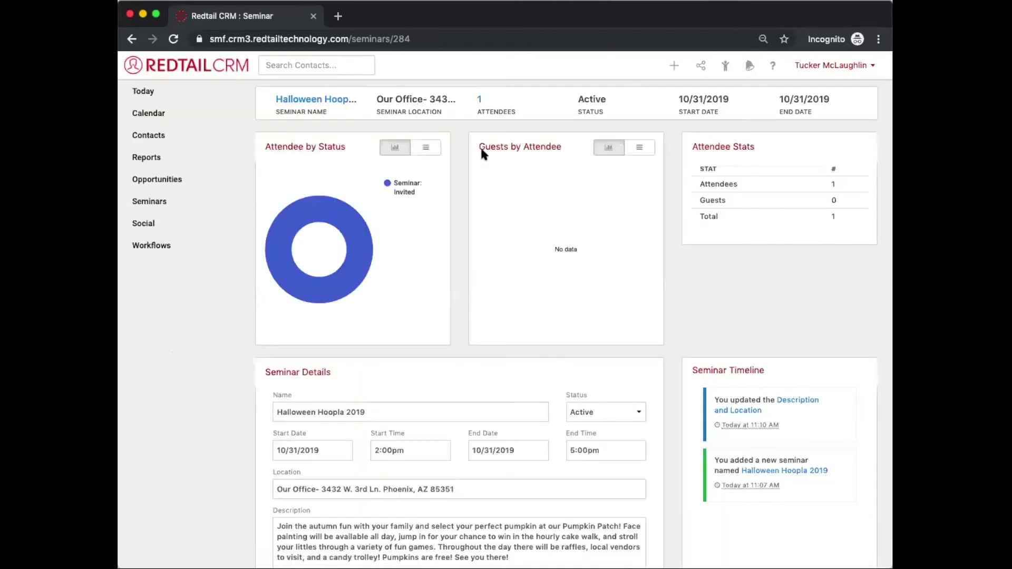
pyautogui.click(481, 98)
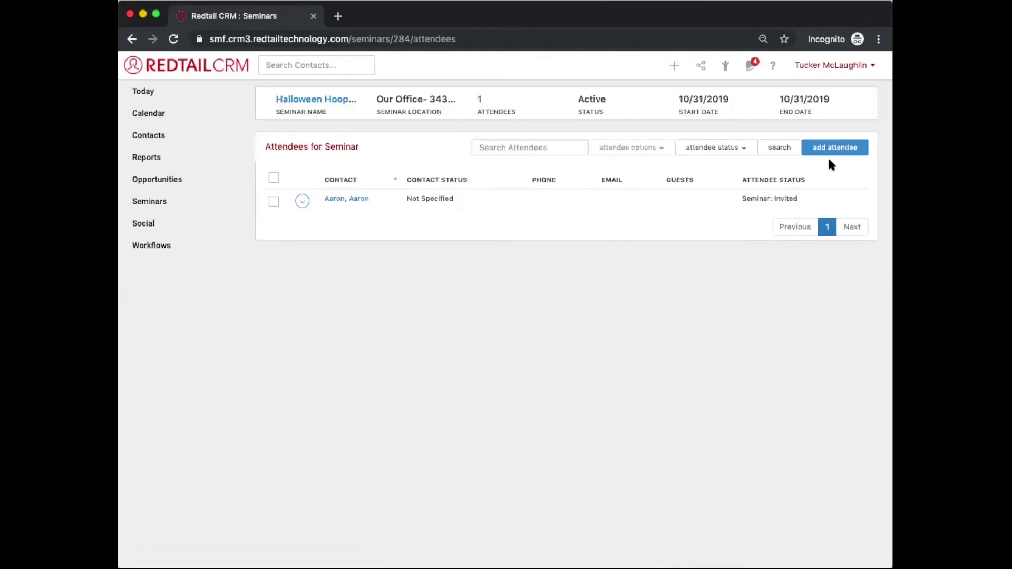
# Step: Add a second contact, found by name search, as a Seminar: Invited attendee
pyautogui.click(828, 153)
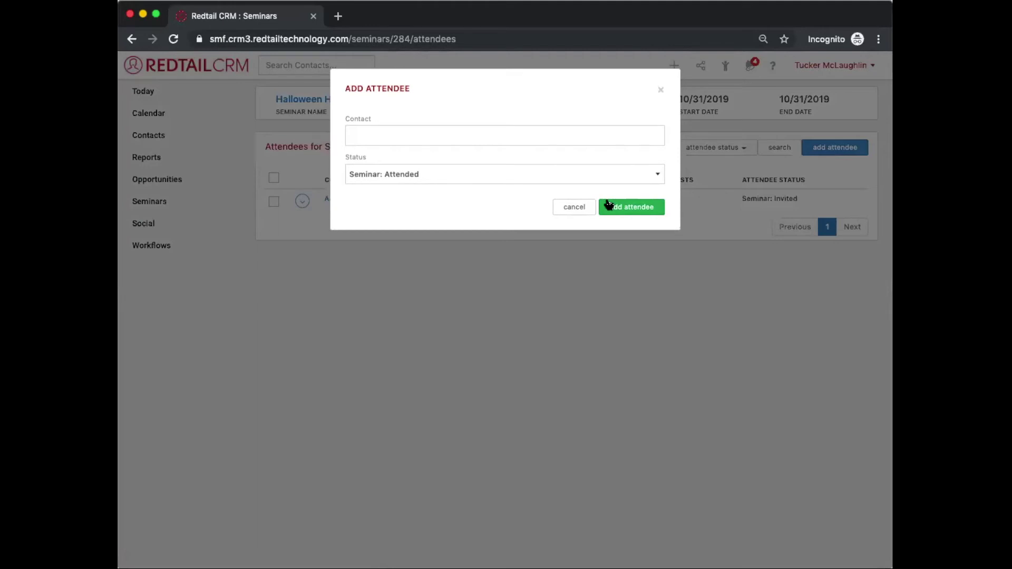
pyautogui.click(487, 131)
pyautogui.write('bruce')
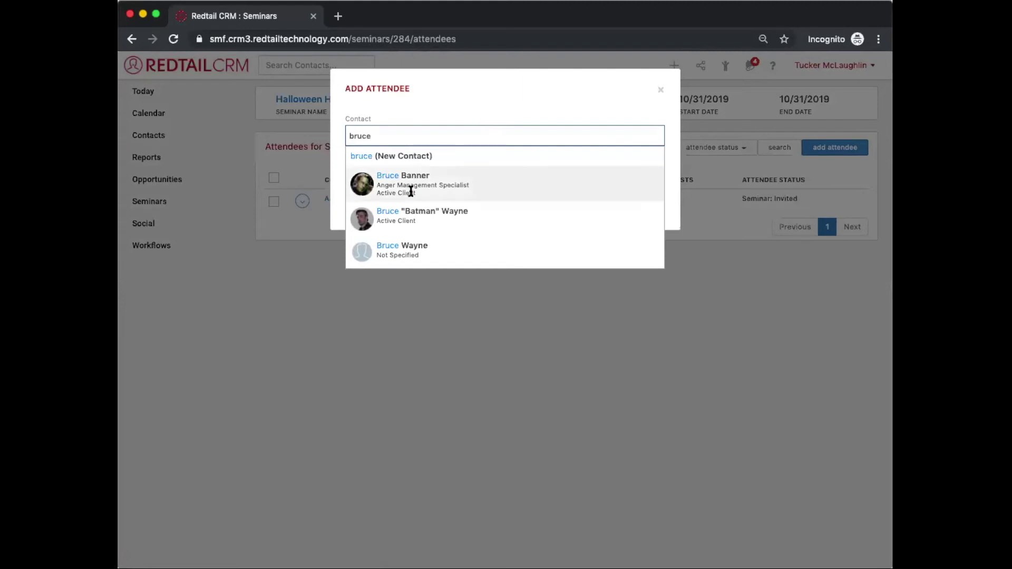
pyautogui.click(410, 211)
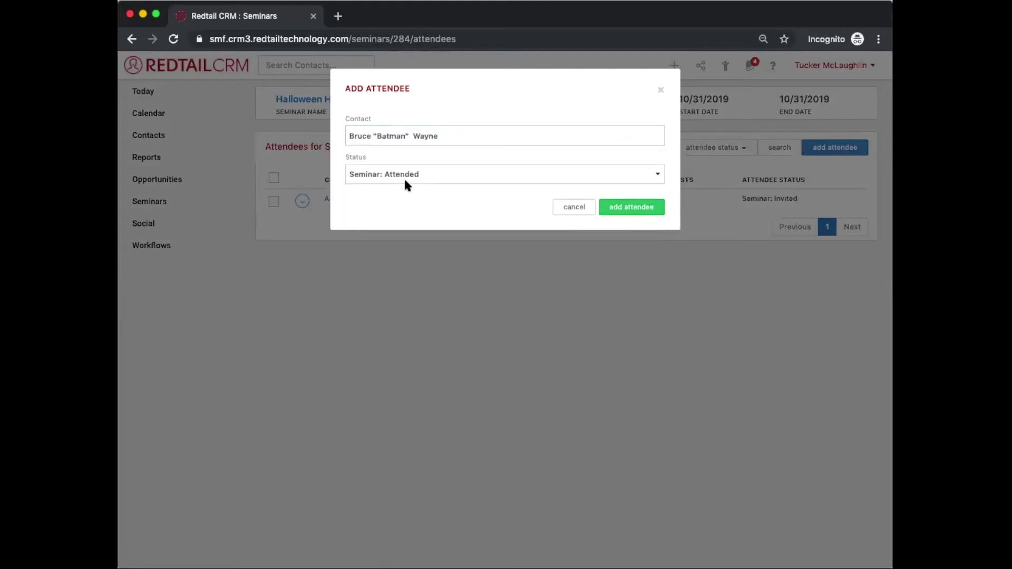
pyautogui.click(404, 179)
pyautogui.click(525, 182)
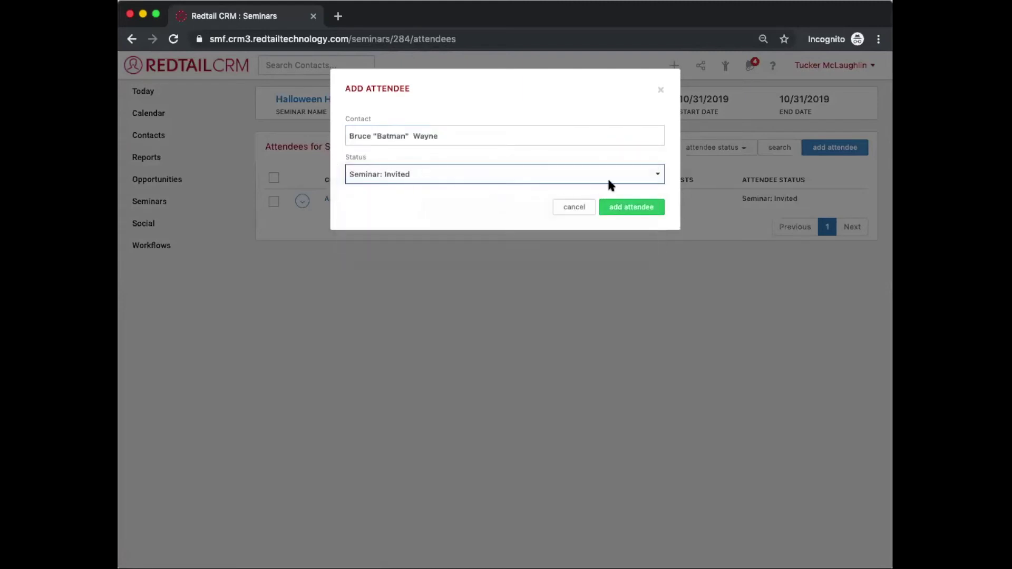
pyautogui.click(631, 208)
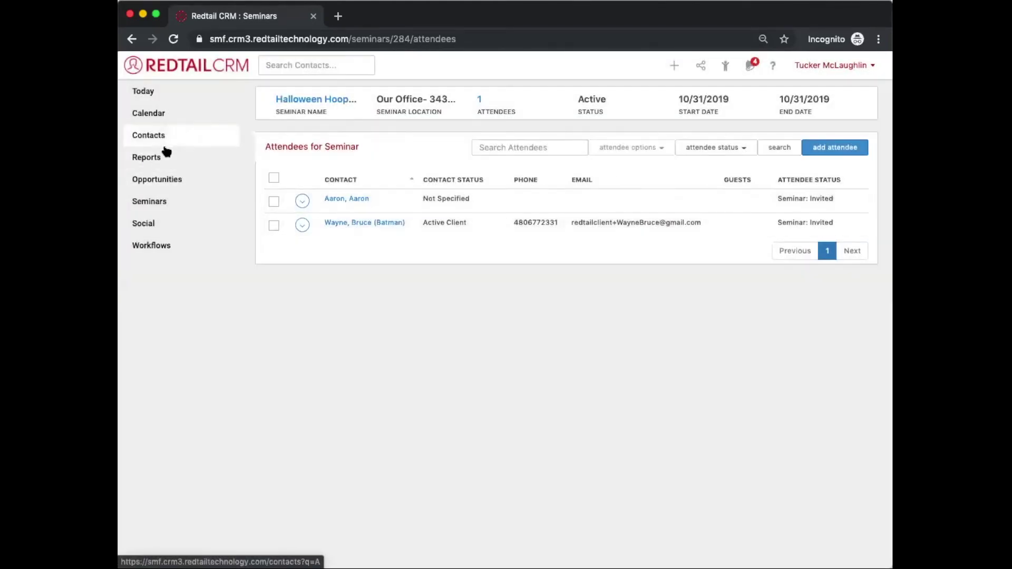
# Step: Open the All Active Clients quick list from Recently Viewed's QuickLists
pyautogui.click(722, 66)
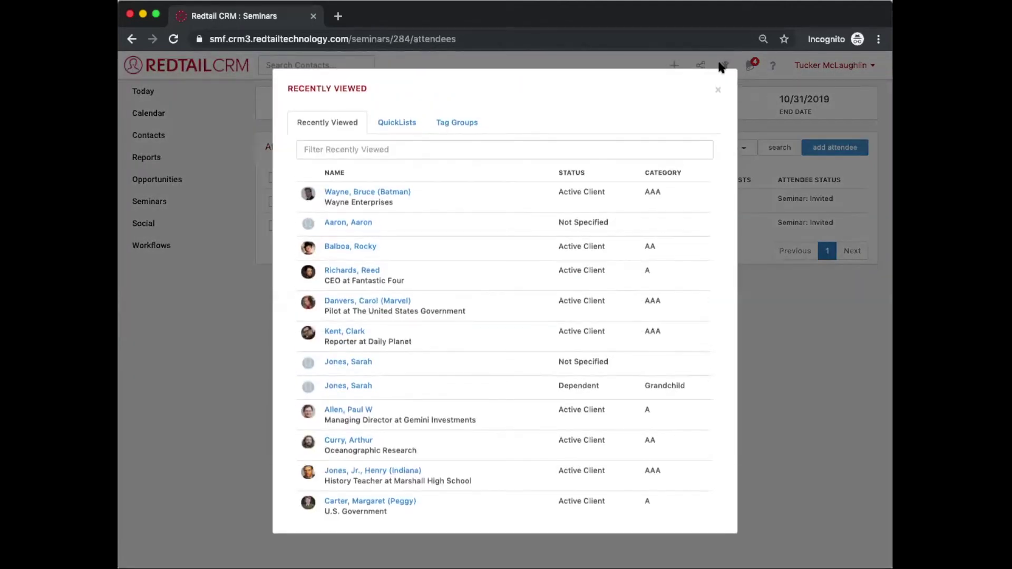
pyautogui.click(408, 123)
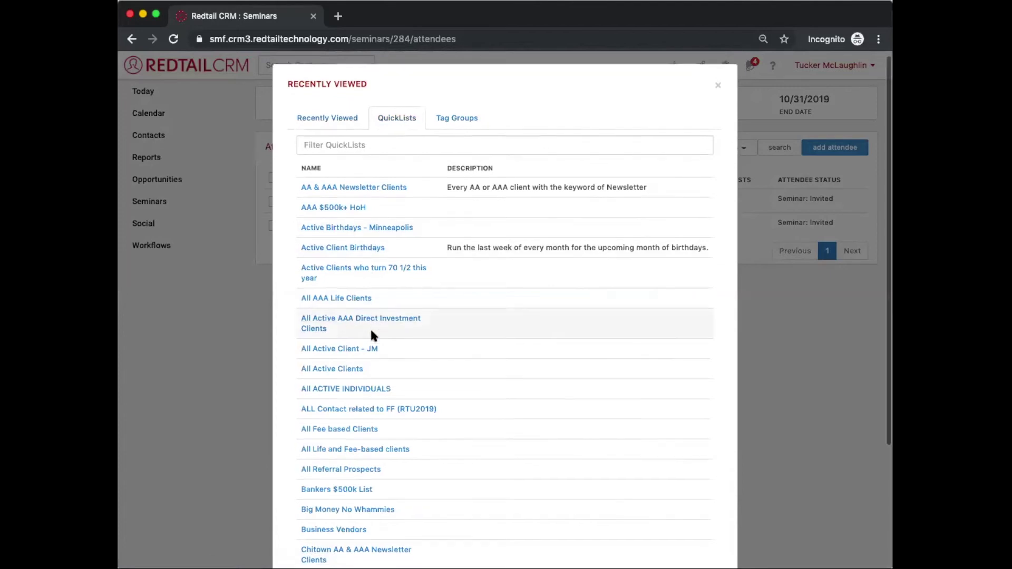
pyautogui.scroll(-2, 370, 327)
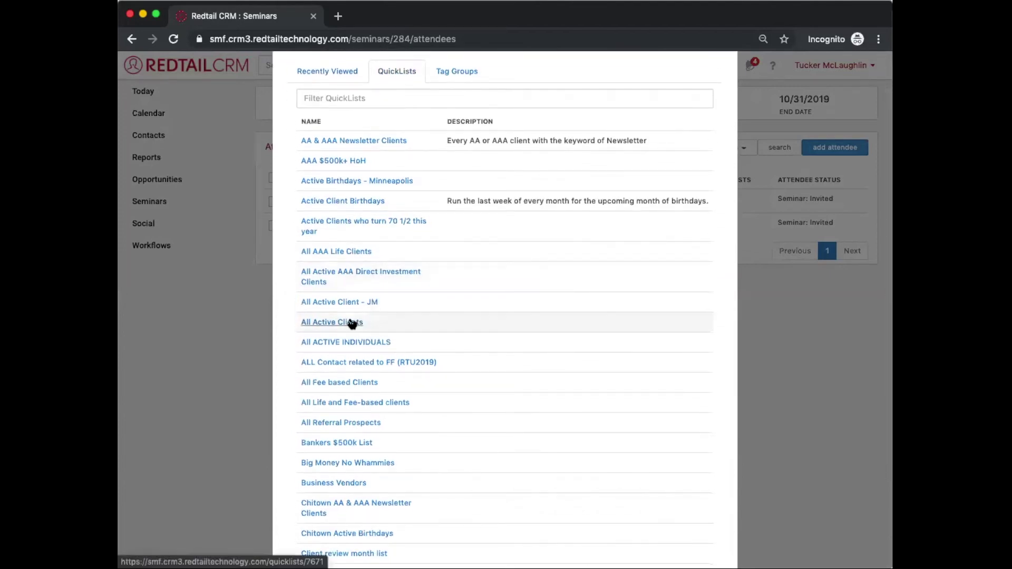
pyautogui.click(352, 324)
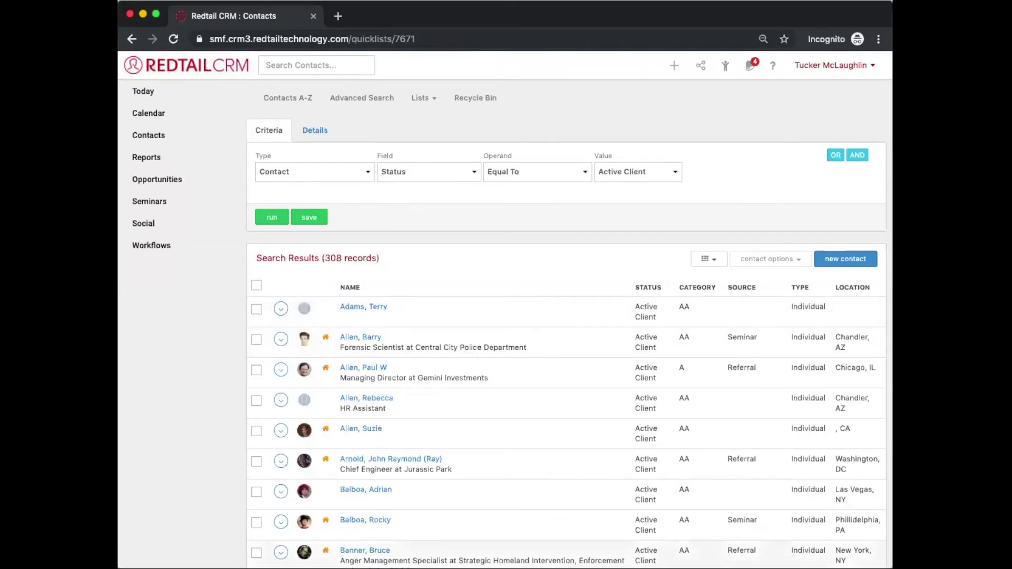
pyautogui.click(834, 156)
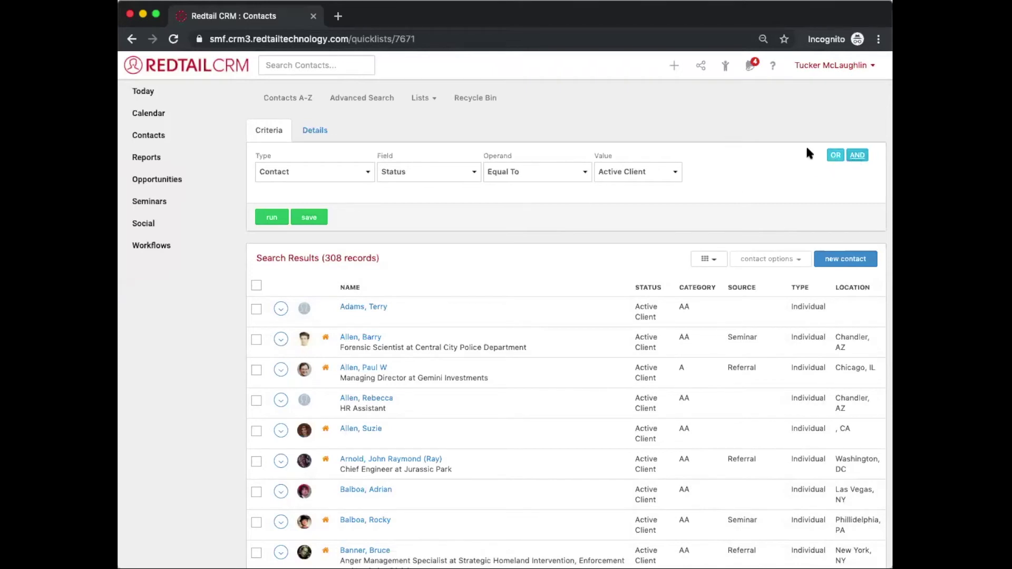
pyautogui.click(338, 211)
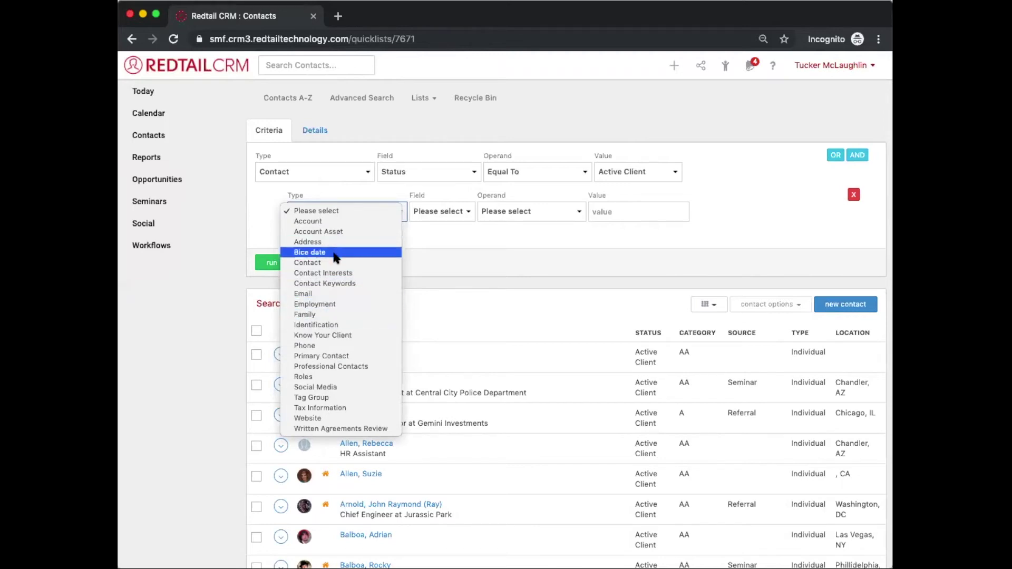
pyautogui.click(463, 283)
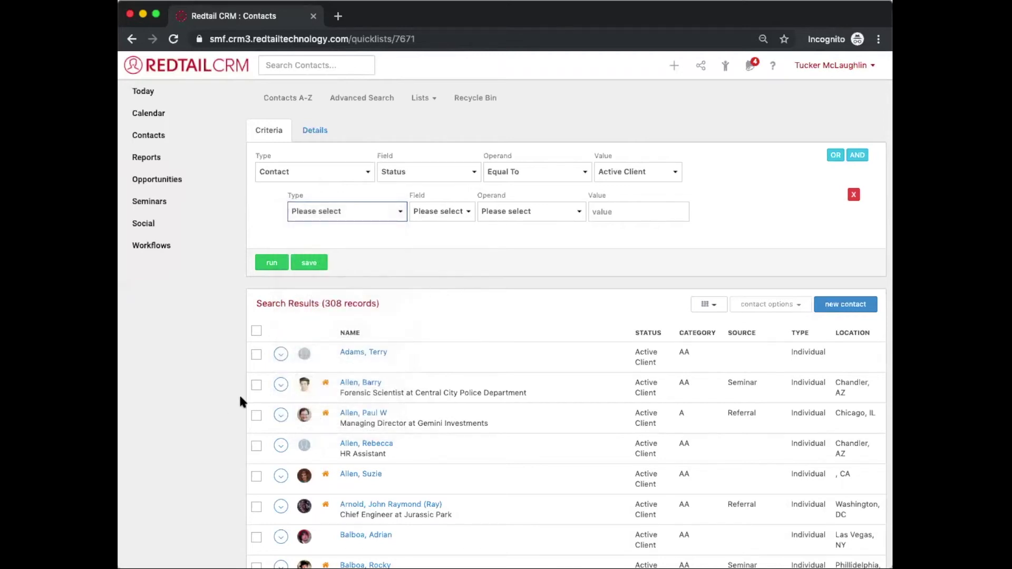
# Step: Select all 50 contacts on the first results page with the header checkbox
pyautogui.click(256, 384)
pyautogui.click(257, 447)
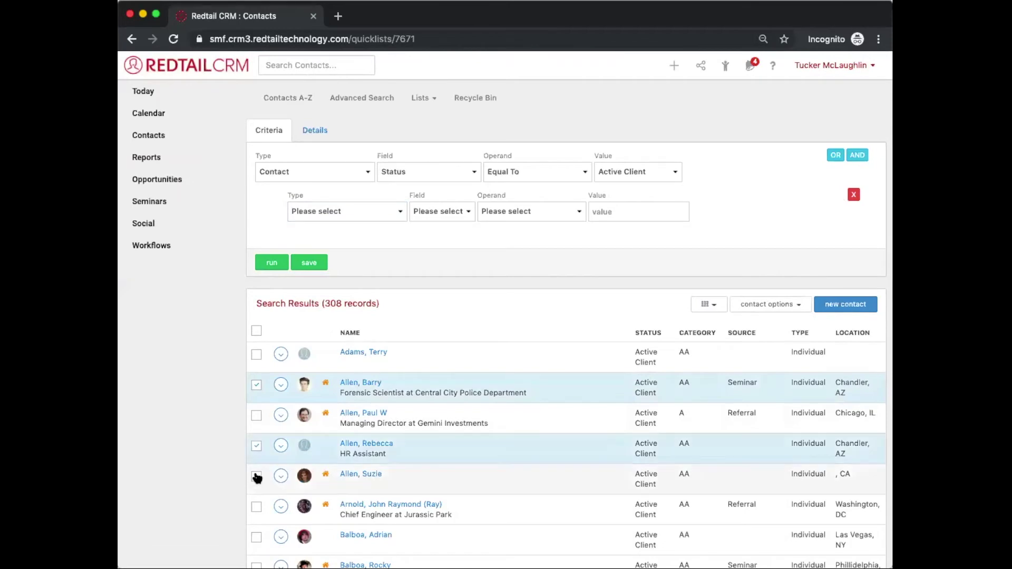
pyautogui.click(257, 476)
pyautogui.click(257, 330)
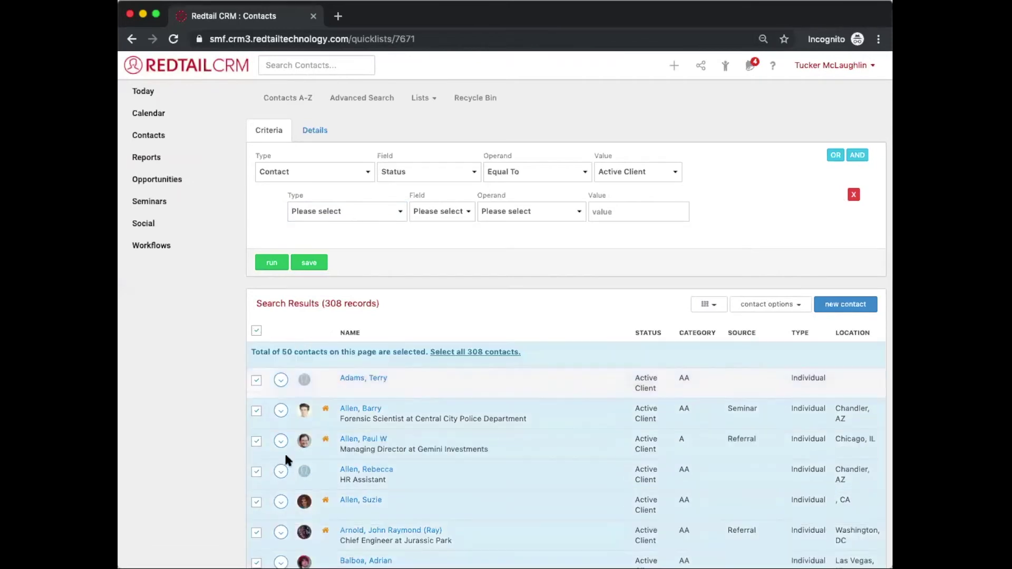
pyautogui.scroll(-10, 285, 456)
pyautogui.scroll(10, 284, 451)
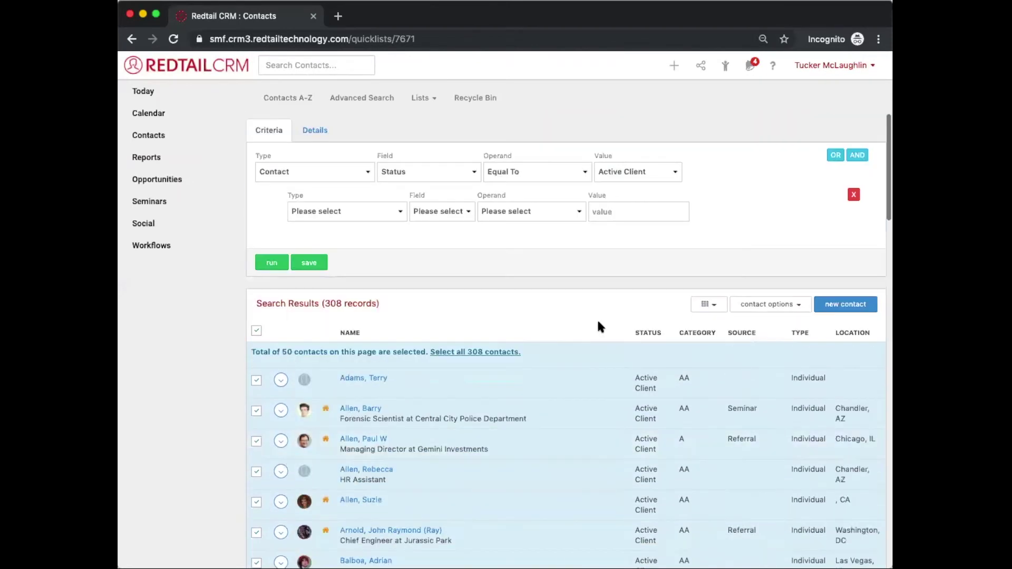
# Step: Bulk-add the selected contacts to Halloween Hoopla 2019 as Seminar: Invited, then view Seminars
pyautogui.click(787, 310)
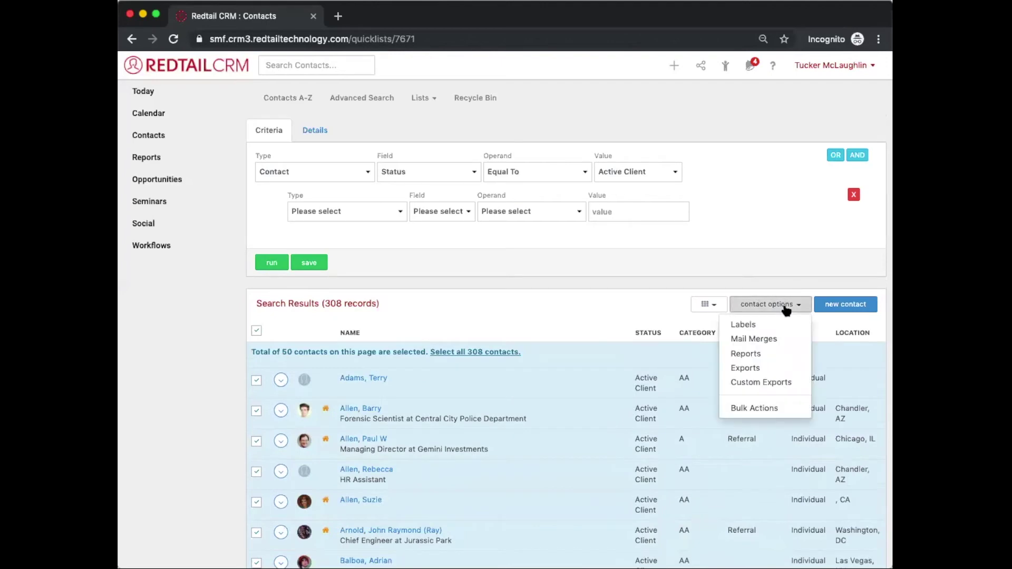
pyautogui.click(748, 409)
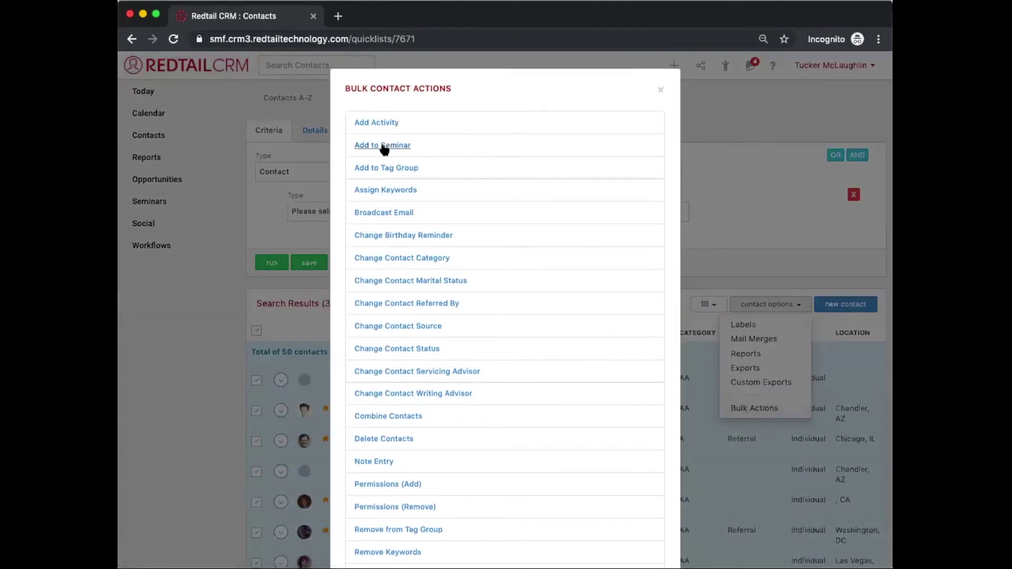
pyautogui.click(383, 149)
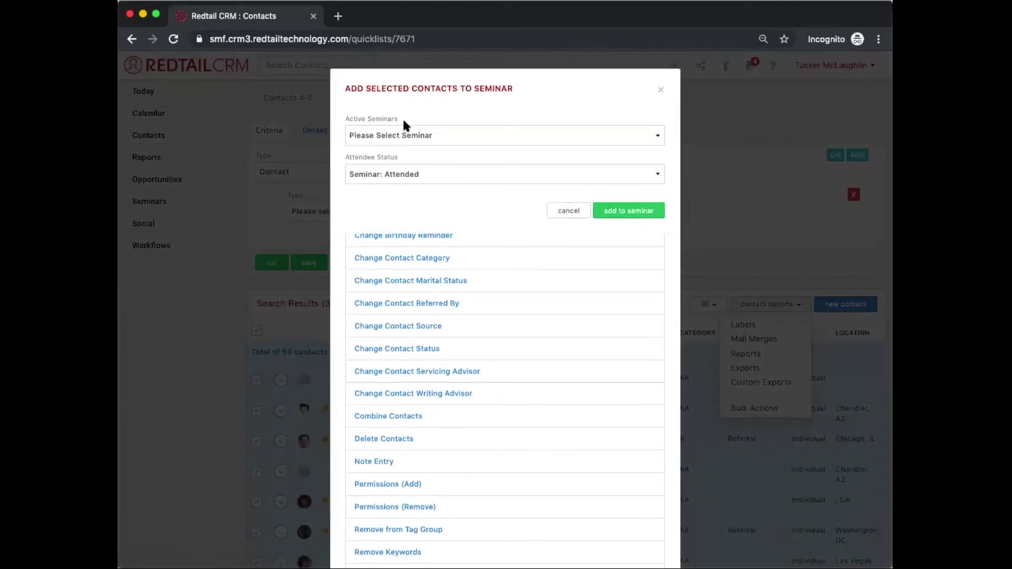
pyautogui.click(405, 138)
pyautogui.click(409, 174)
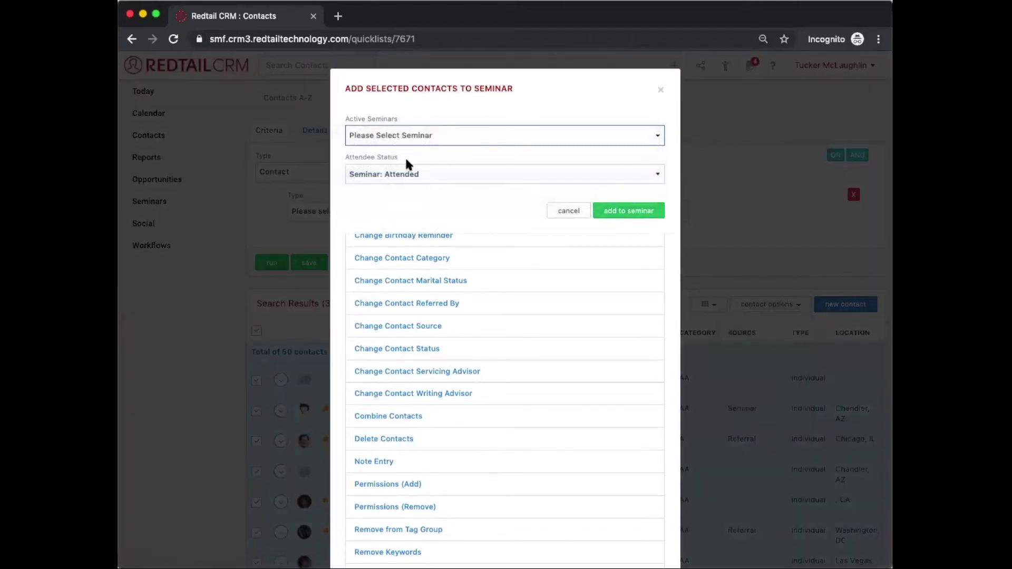
pyautogui.click(413, 174)
pyautogui.click(411, 183)
pyautogui.click(621, 211)
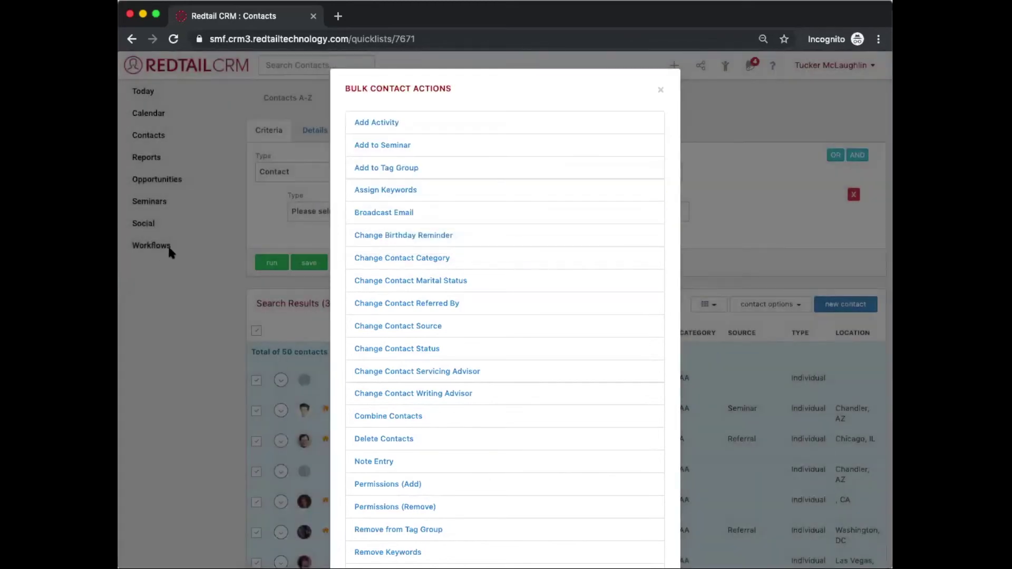
pyautogui.click(170, 252)
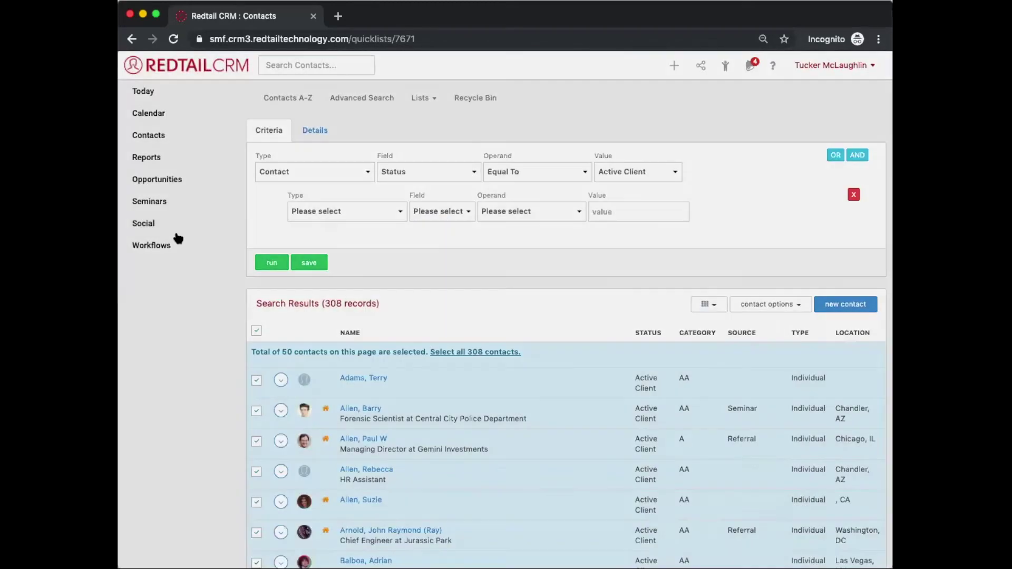
pyautogui.click(206, 210)
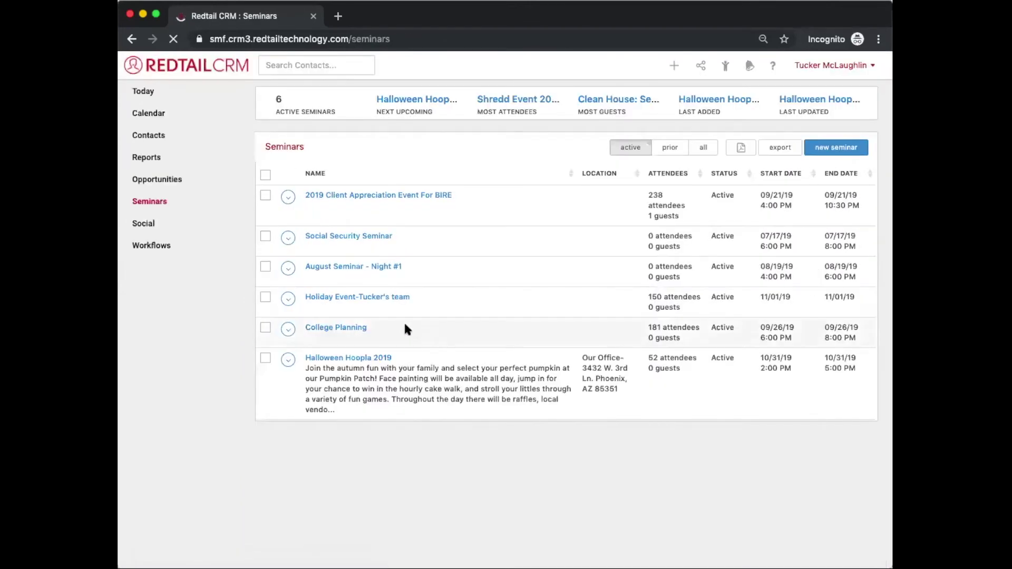
# Step: Open Halloween Hoopla 2019's attendees and review the 52 Seminar: Invited contacts
pyautogui.click(340, 357)
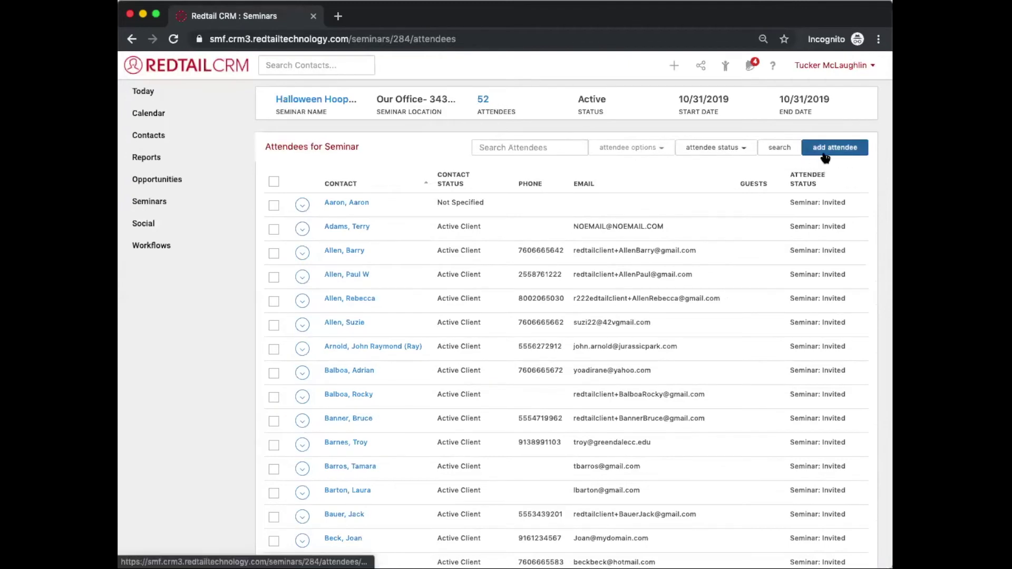
pyautogui.scroll(-1, 572, 368)
pyautogui.scroll(1, 572, 365)
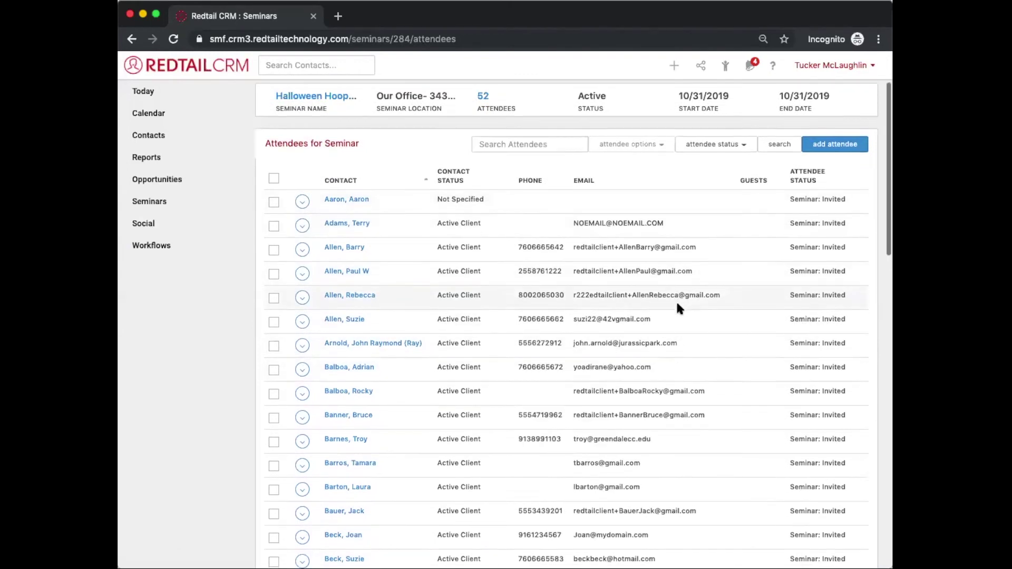
pyautogui.scroll(-1, 675, 299)
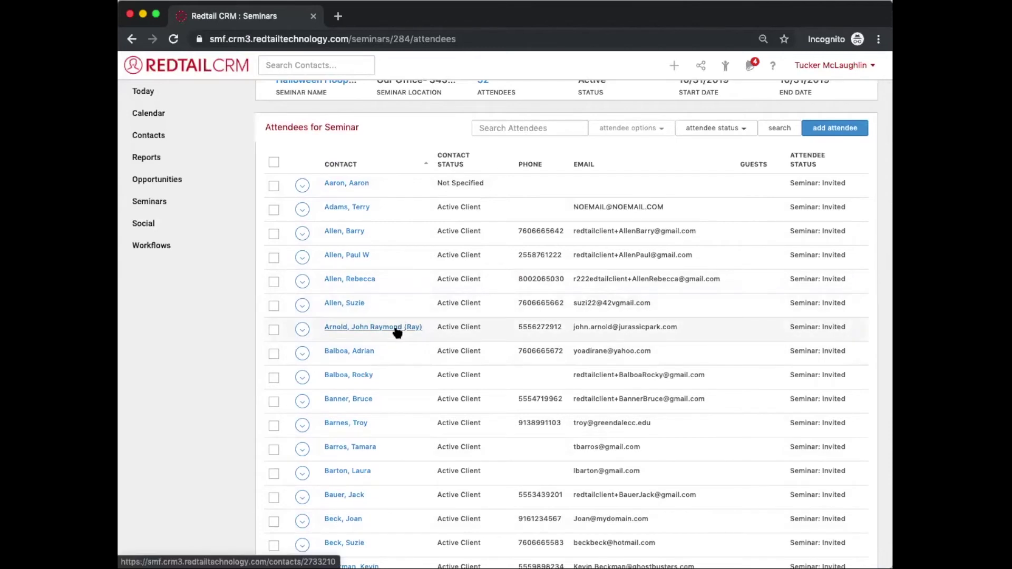
# Step: Update the seventh attendee's status to Seminar: RSVP - Yes
pyautogui.click(298, 329)
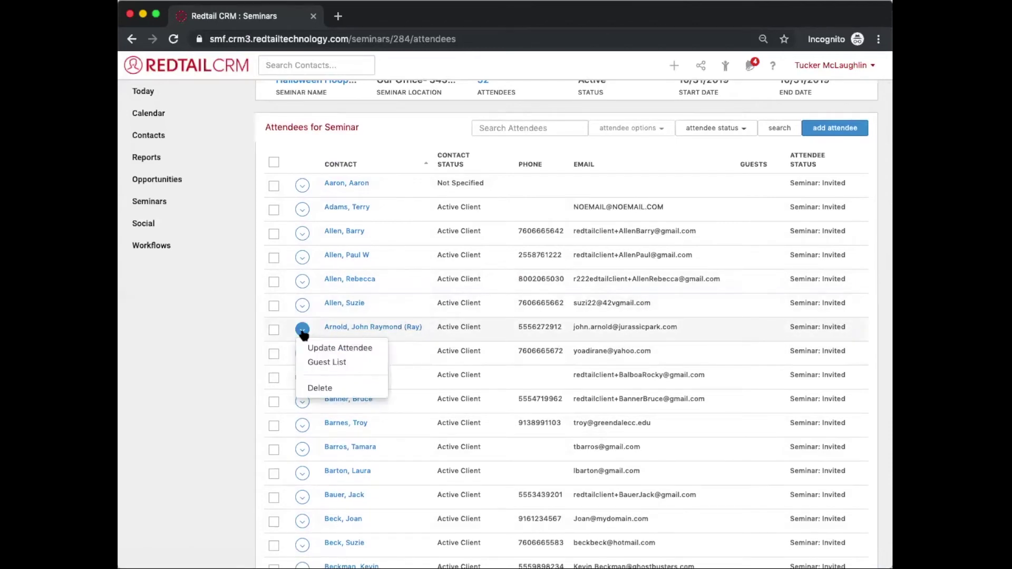
pyautogui.click(332, 349)
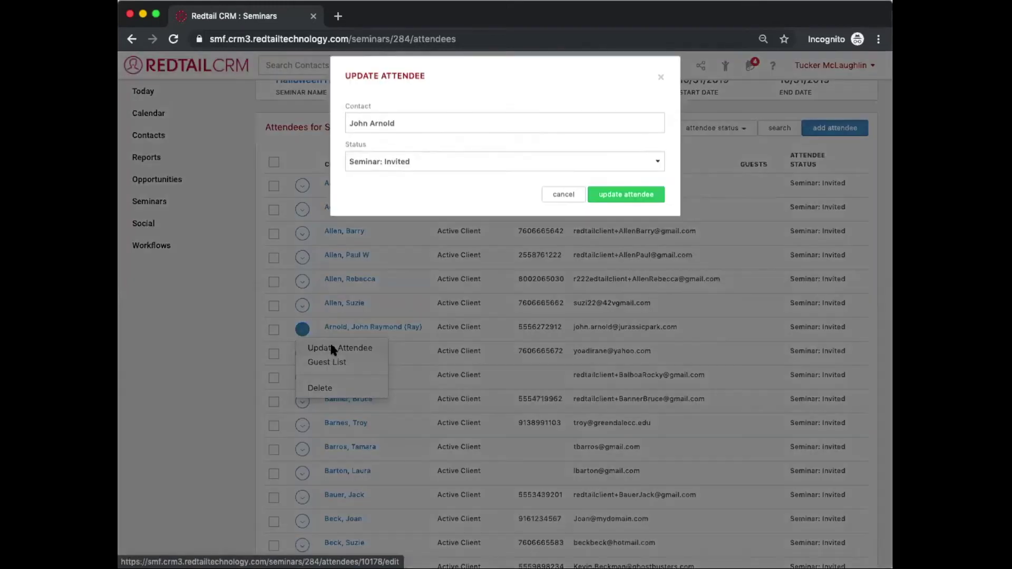
pyautogui.click(389, 174)
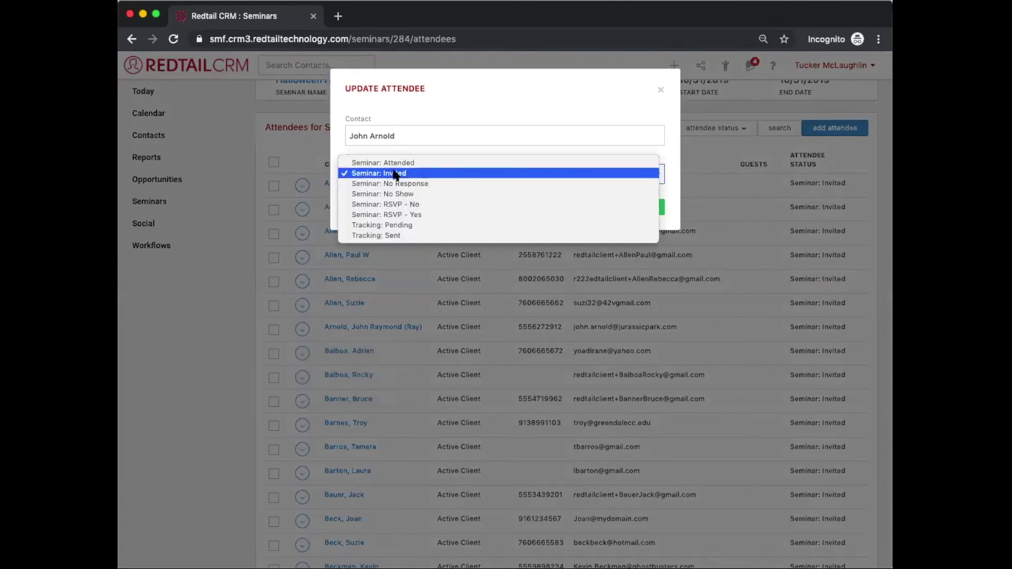
pyautogui.click(391, 214)
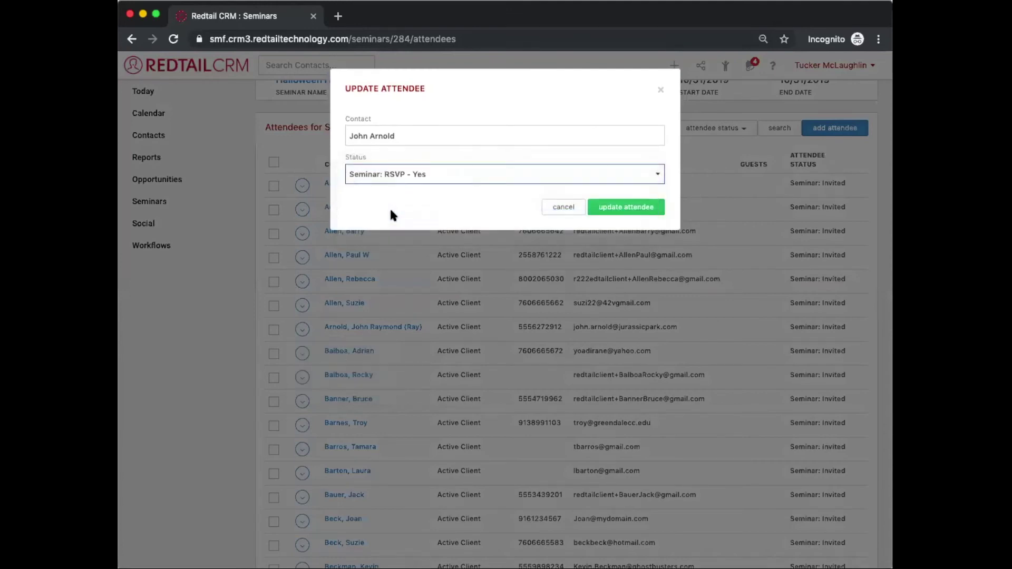
pyautogui.click(604, 205)
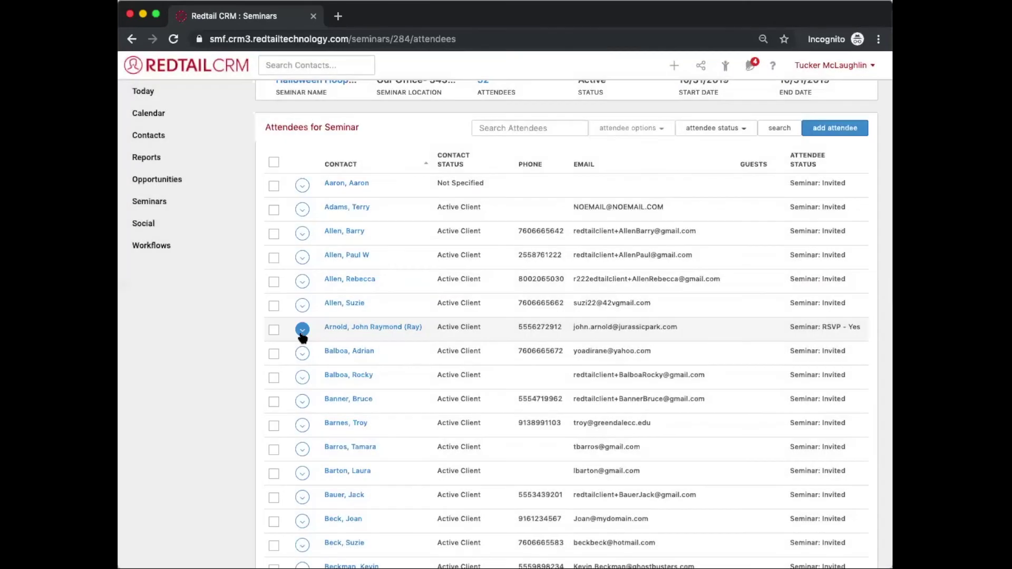
# Step: Open the seventh attendee's guest list and add the first two adult guests
pyautogui.click(302, 331)
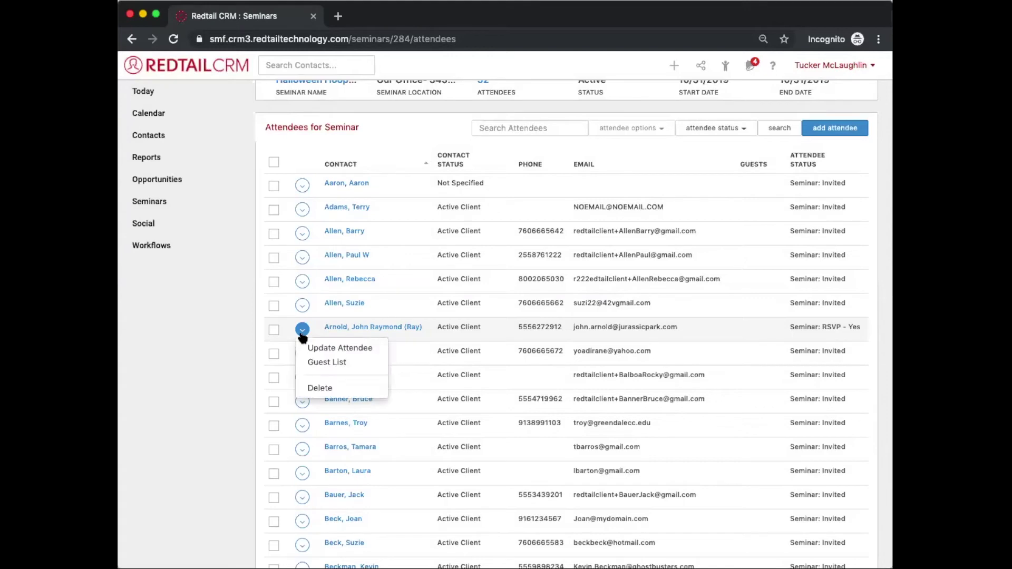
pyautogui.click(315, 364)
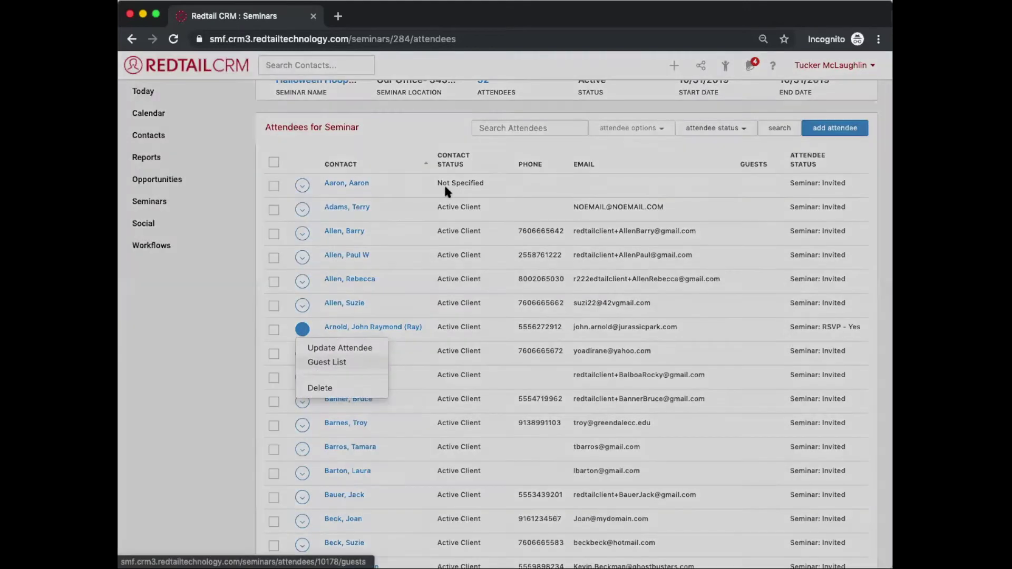
pyautogui.click(460, 131)
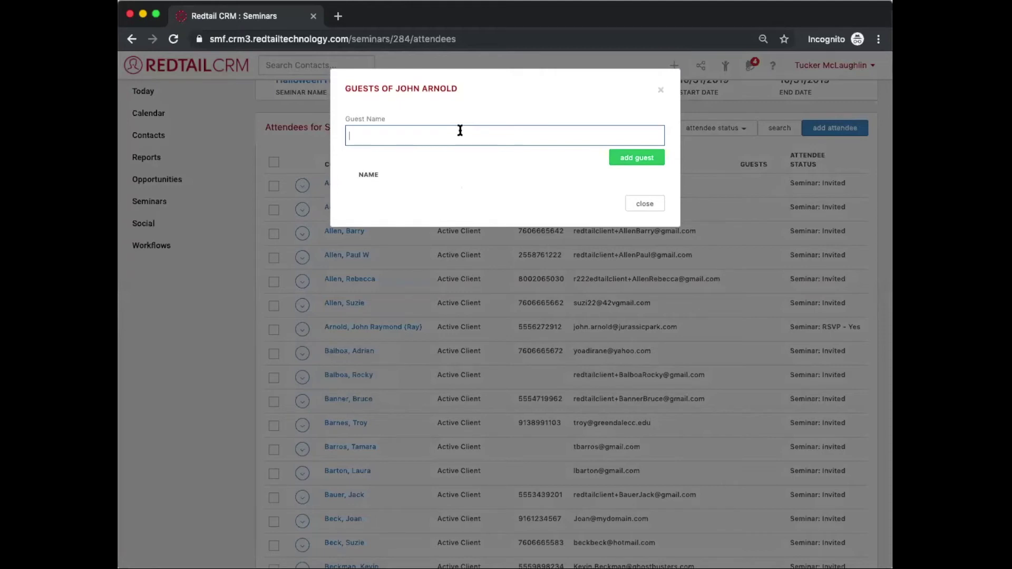
pyautogui.write('Paul')
pyautogui.click(661, 159)
pyautogui.click(521, 134)
pyautogui.write('J')
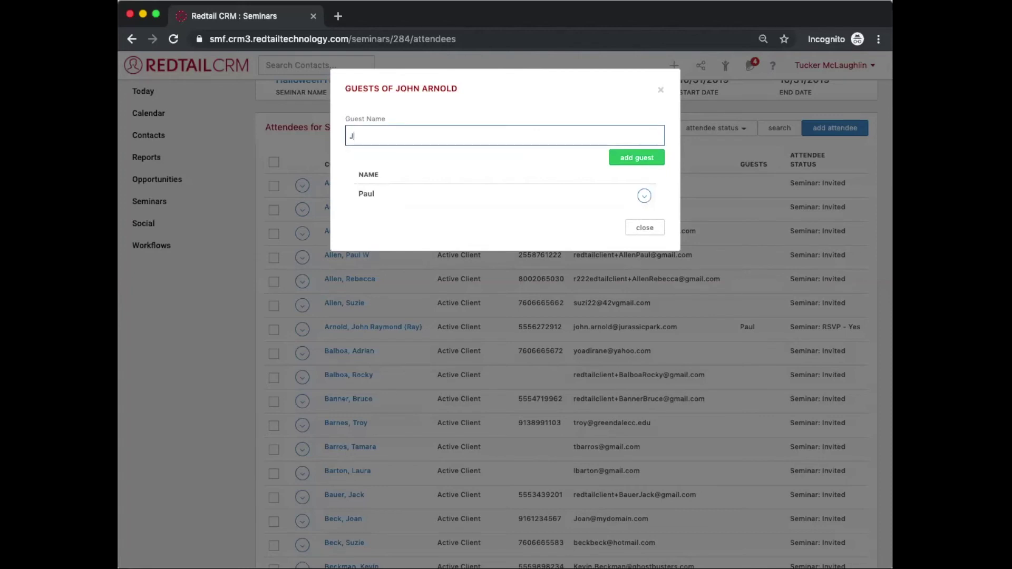
pyautogui.press('BackSpace')
pyautogui.press('BackSpace')
pyautogui.press('BackSpace')
pyautogui.click(633, 160)
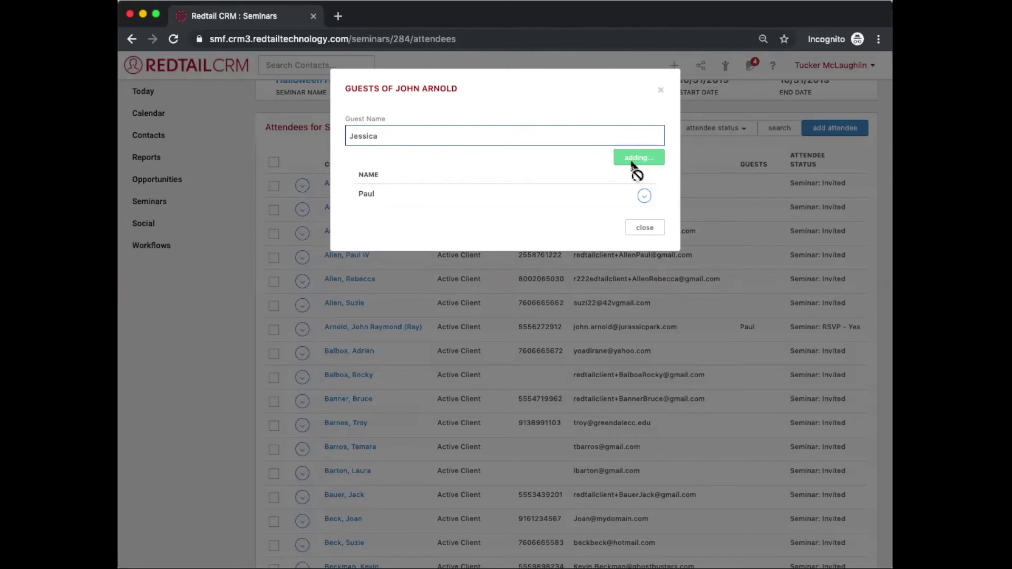
# Step: Add a third adult guest and a fourth guest noted as a child, then close the list
pyautogui.write('John')
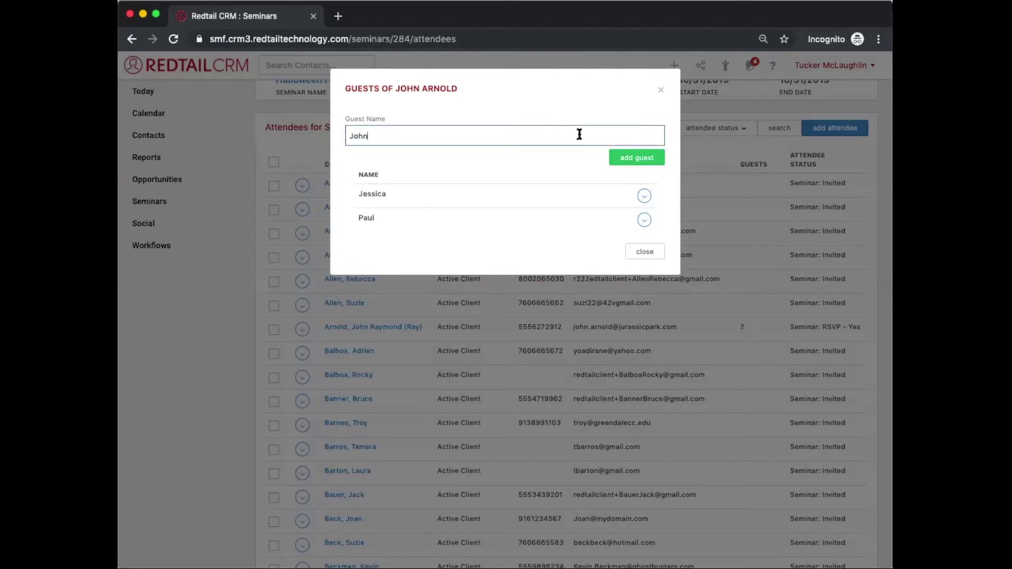
pyautogui.click(635, 157)
pyautogui.click(548, 134)
pyautogui.write("Tommy- Paul's child")
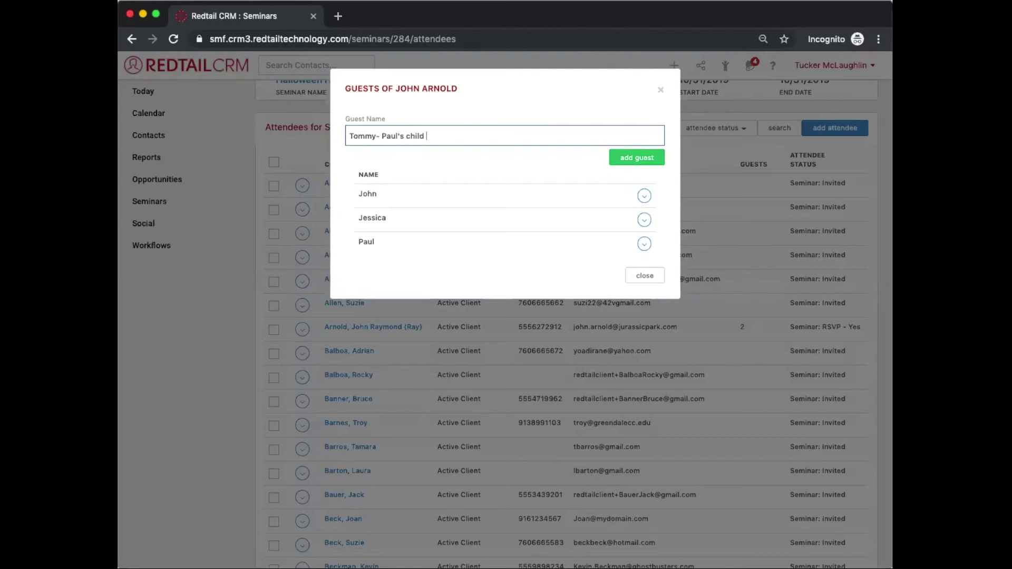
pyautogui.click(651, 159)
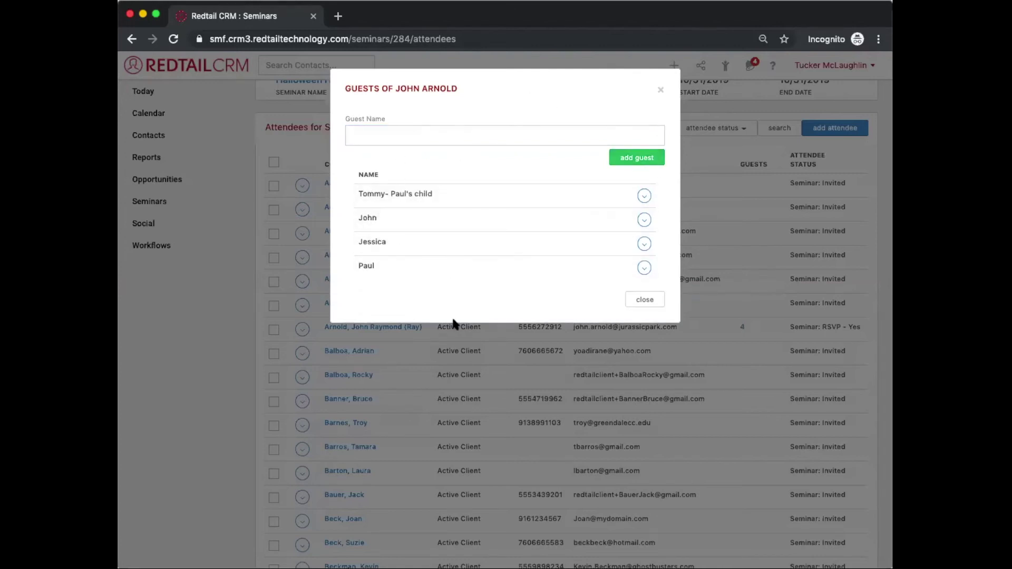
pyautogui.click(649, 299)
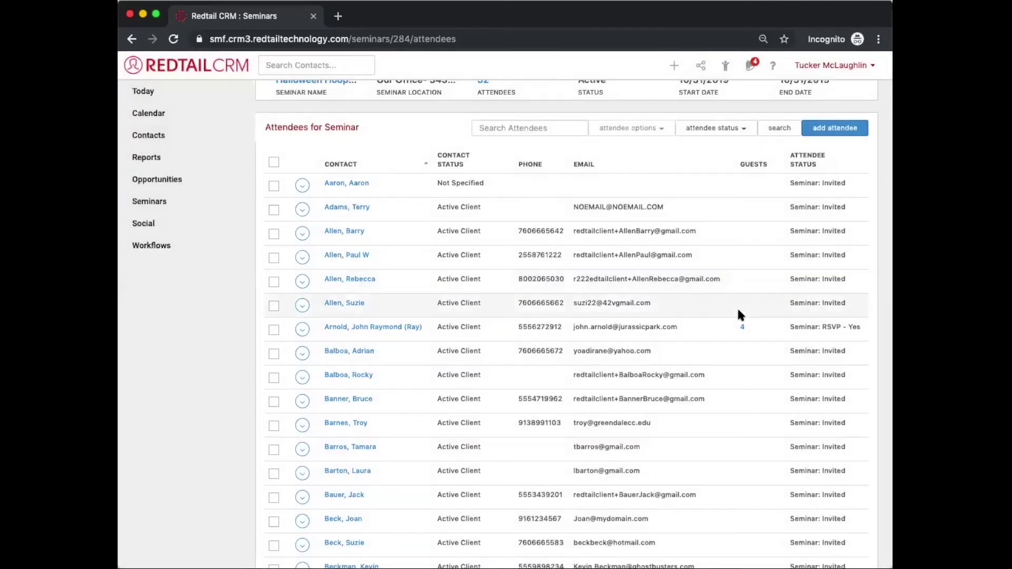
# Step: Update the sixth attendee's status to Seminar: RSVP - Yes
pyautogui.click(304, 308)
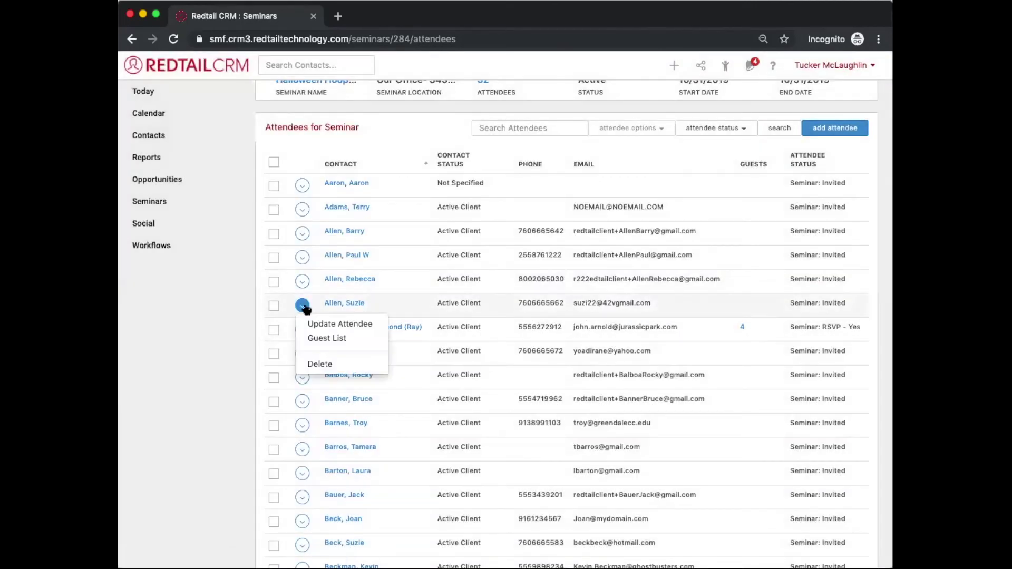
pyautogui.click(326, 324)
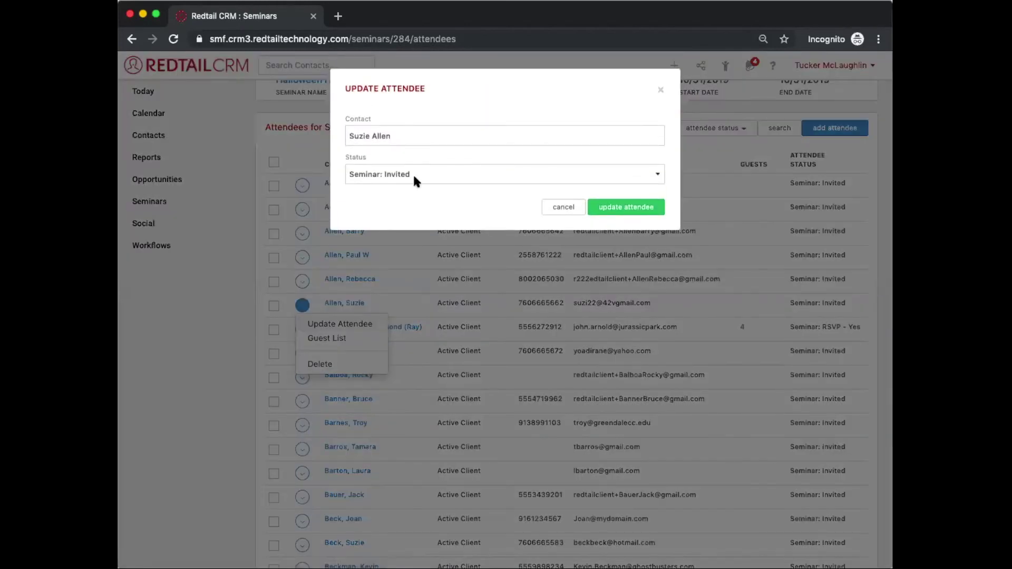
pyautogui.click(413, 177)
pyautogui.click(416, 213)
pyautogui.click(600, 206)
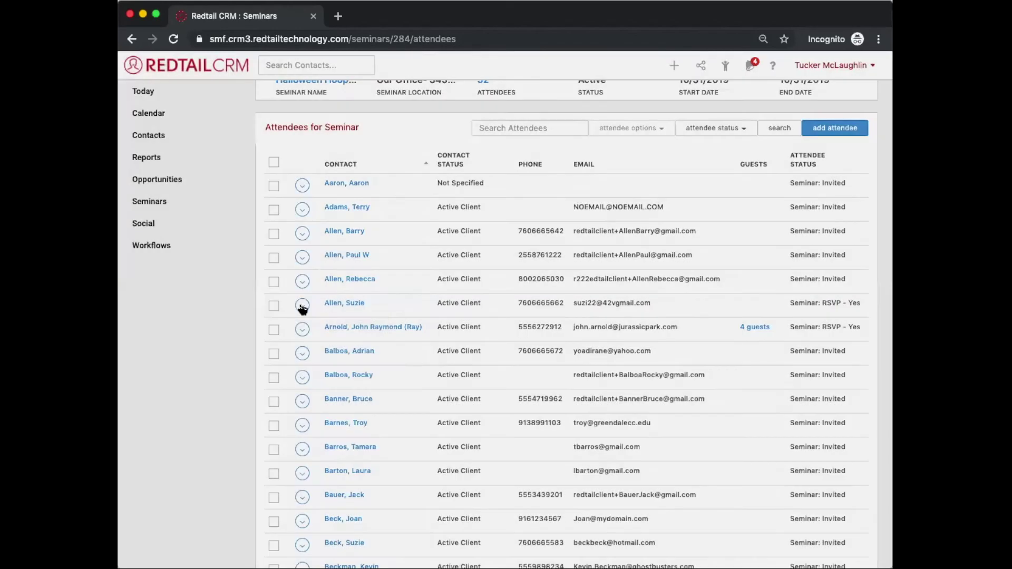
# Step: Add one guest to the sixth attendee's guest list
pyautogui.click(302, 305)
pyautogui.click(314, 338)
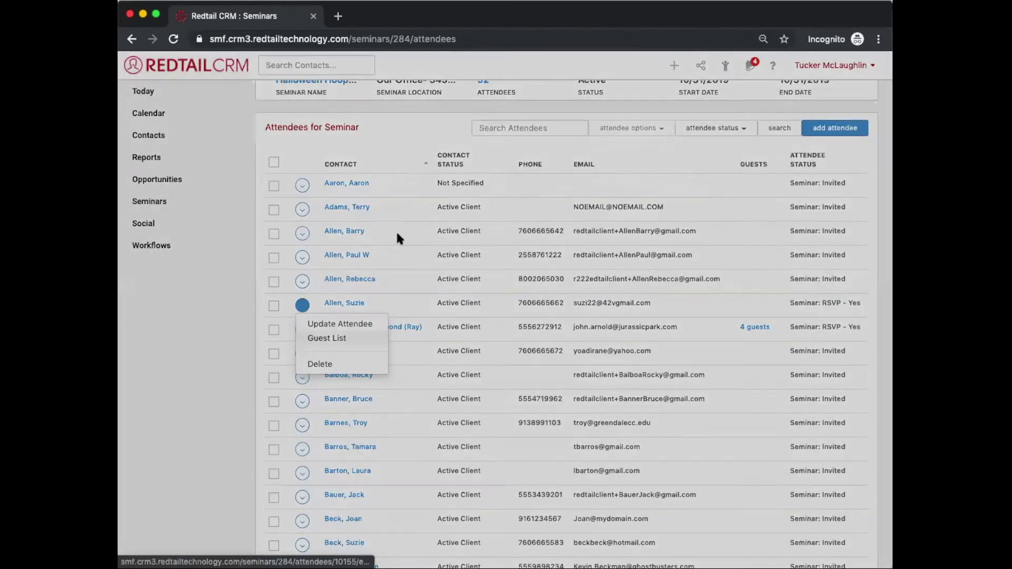
pyautogui.click(377, 142)
pyautogui.write('Arielle')
pyautogui.click(644, 158)
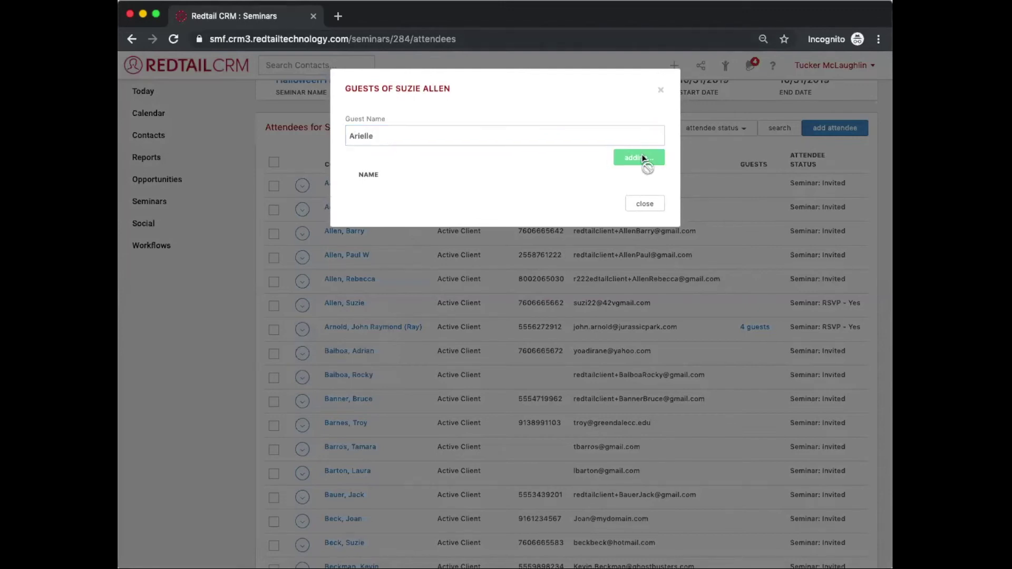
pyautogui.click(660, 91)
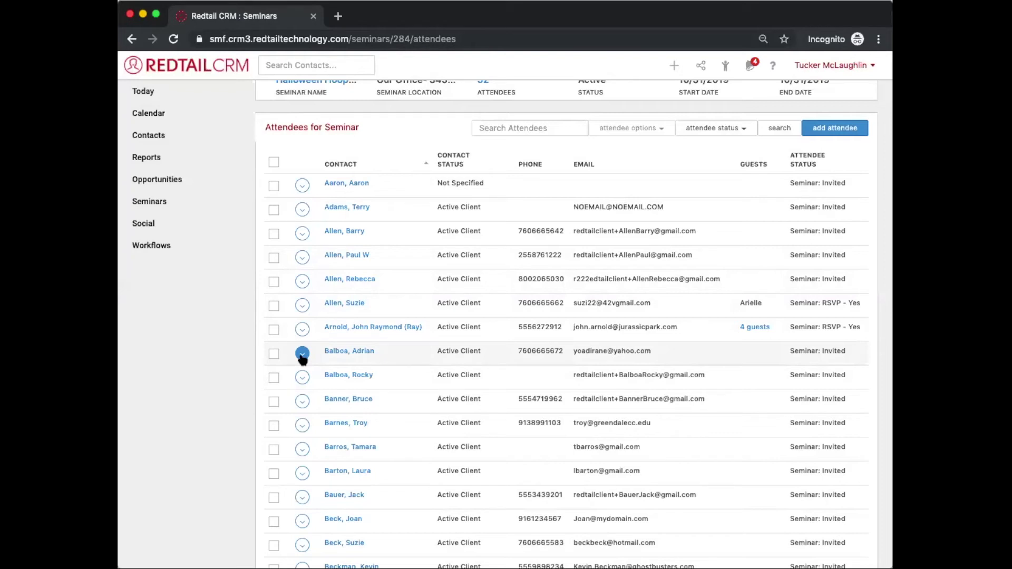
# Step: Set the eighth attendee to Seminar: RSVP - No and open the Halloween Hoopla 2019 seminar page
pyautogui.click(302, 356)
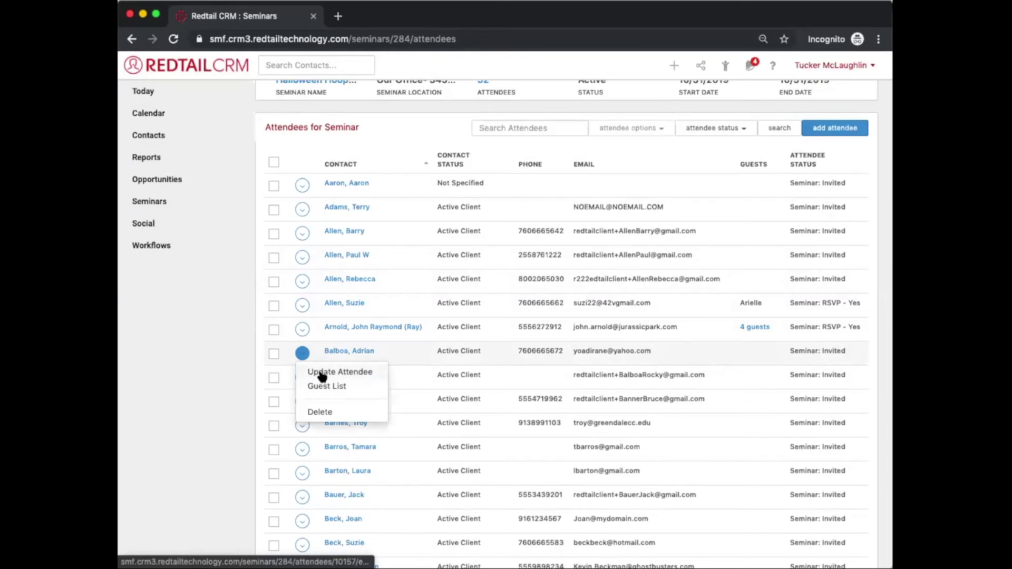
pyautogui.click(321, 373)
pyautogui.click(403, 178)
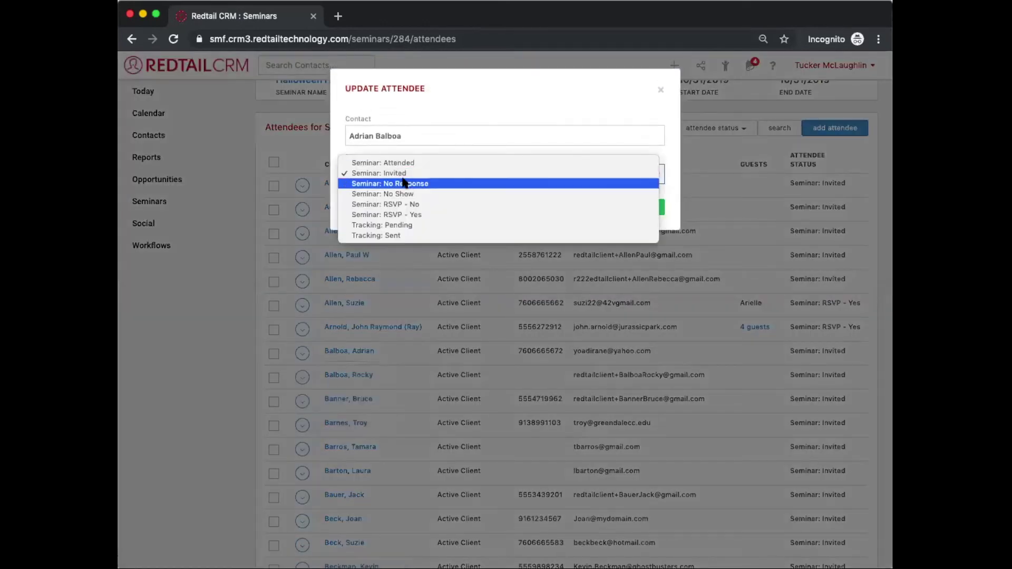
pyautogui.click(393, 204)
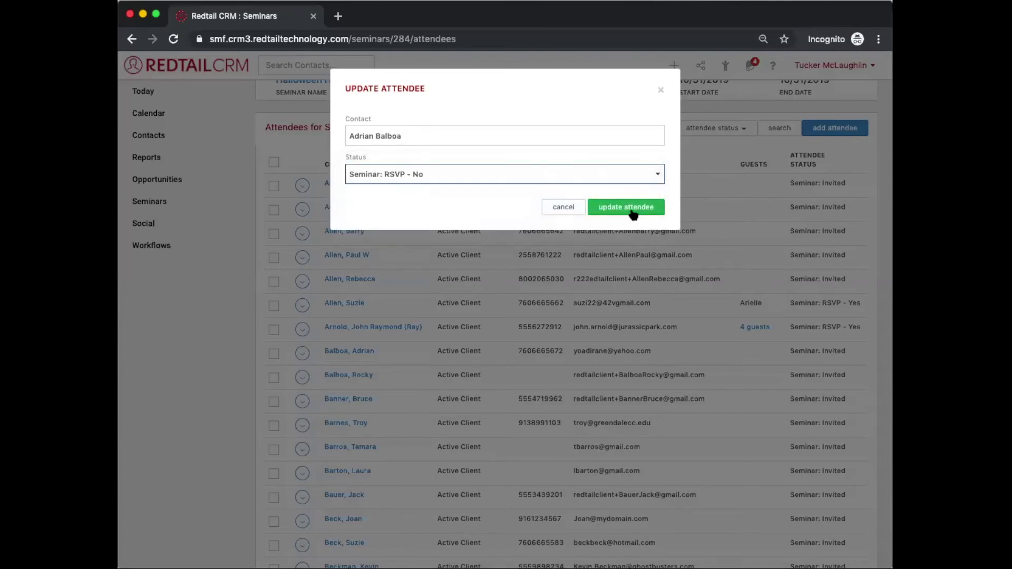
pyautogui.click(634, 208)
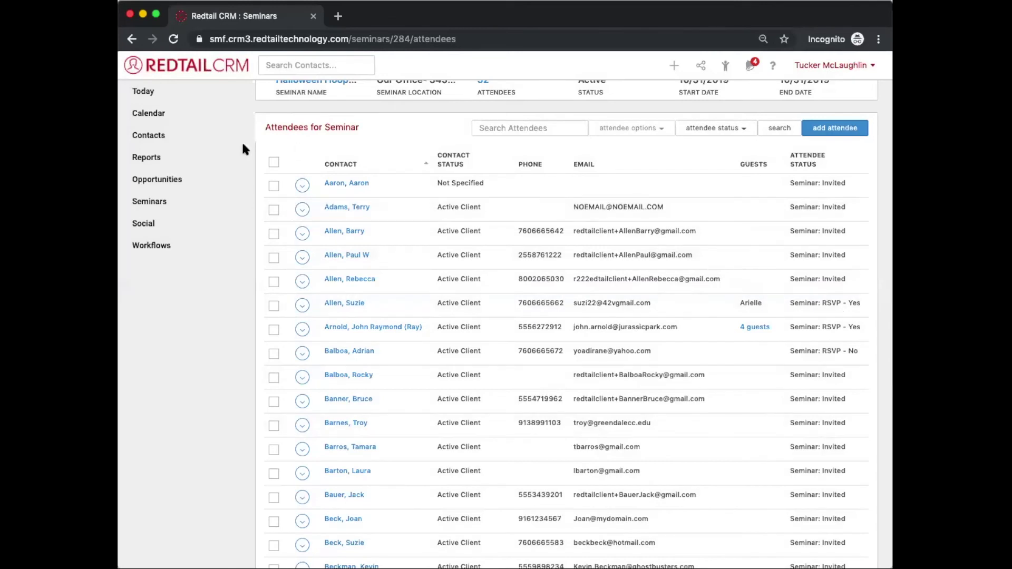
pyautogui.click(163, 205)
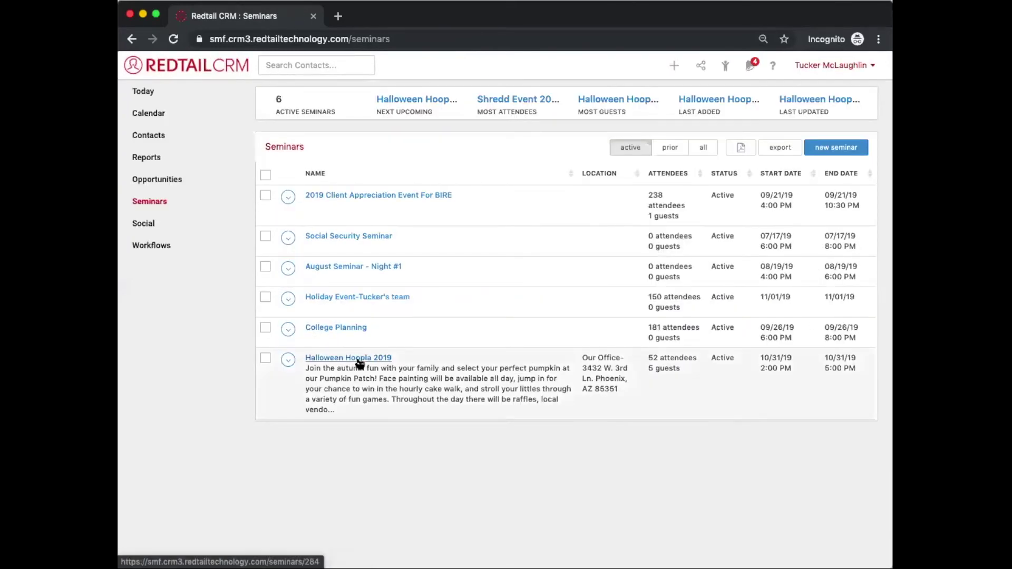
pyautogui.click(359, 361)
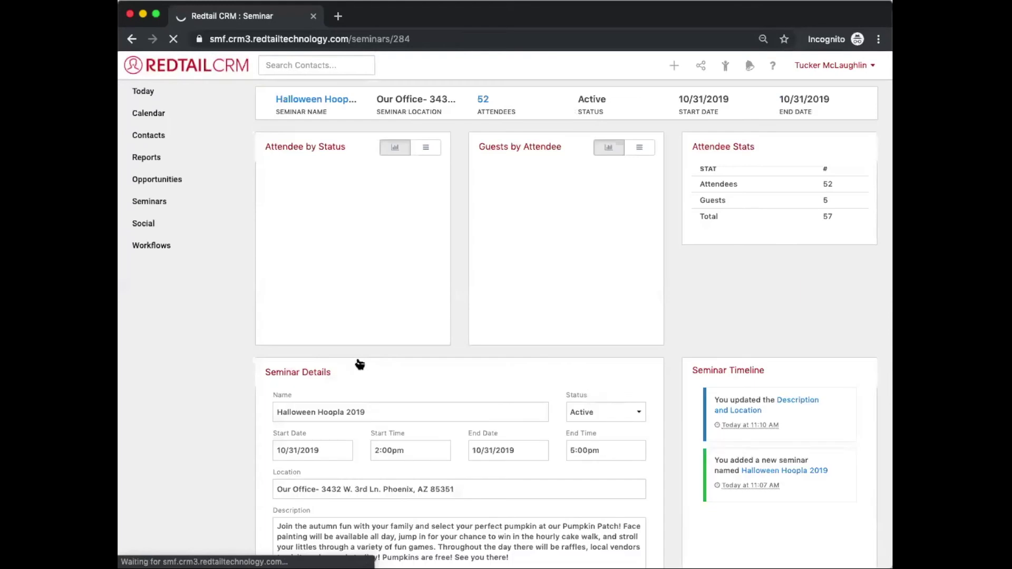
# Step: Open the seminar's 52 attendees and filter the status to Seminar: Invited only
pyautogui.click(483, 101)
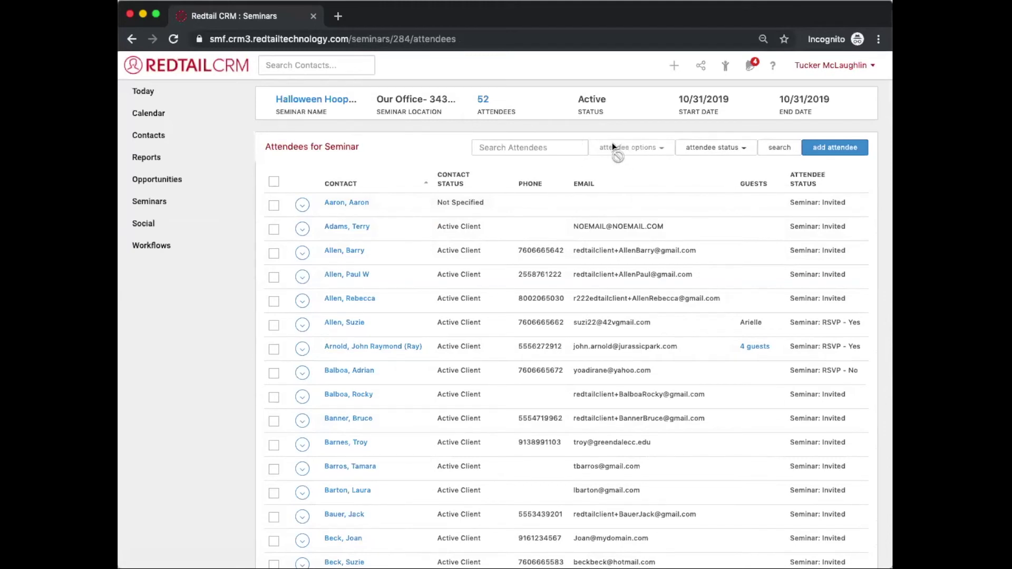
pyautogui.click(716, 149)
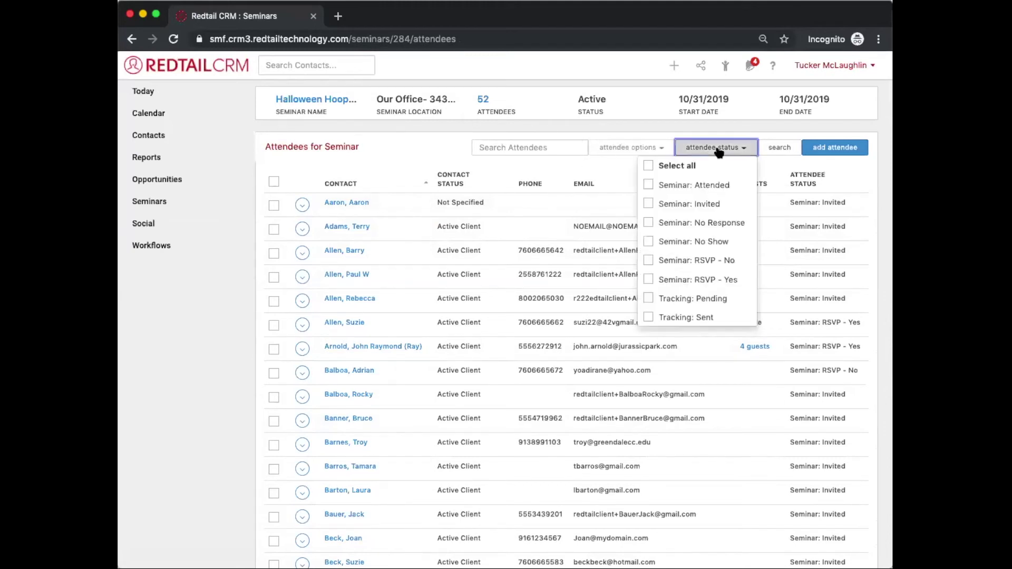
pyautogui.click(688, 167)
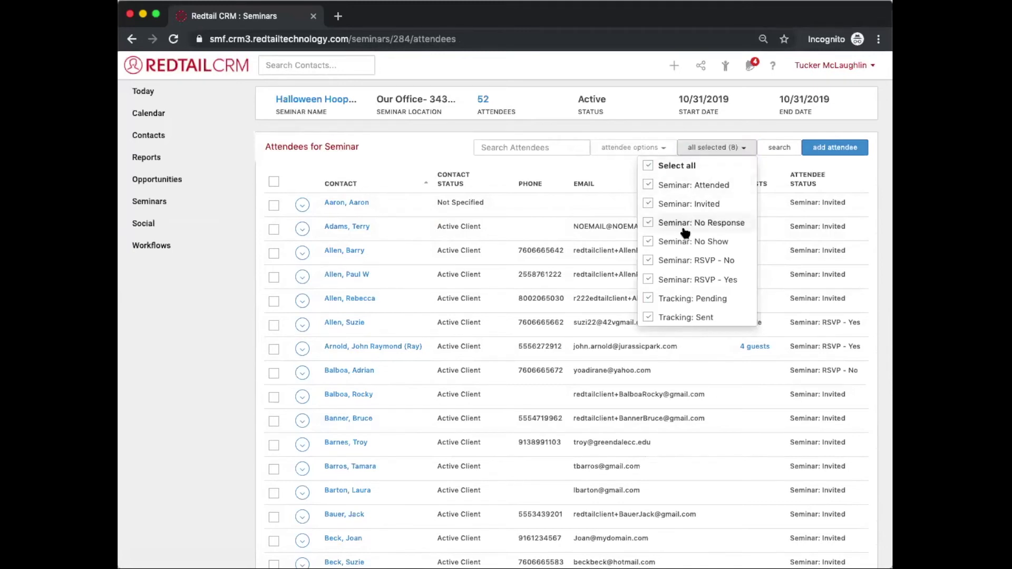
pyautogui.click(679, 260)
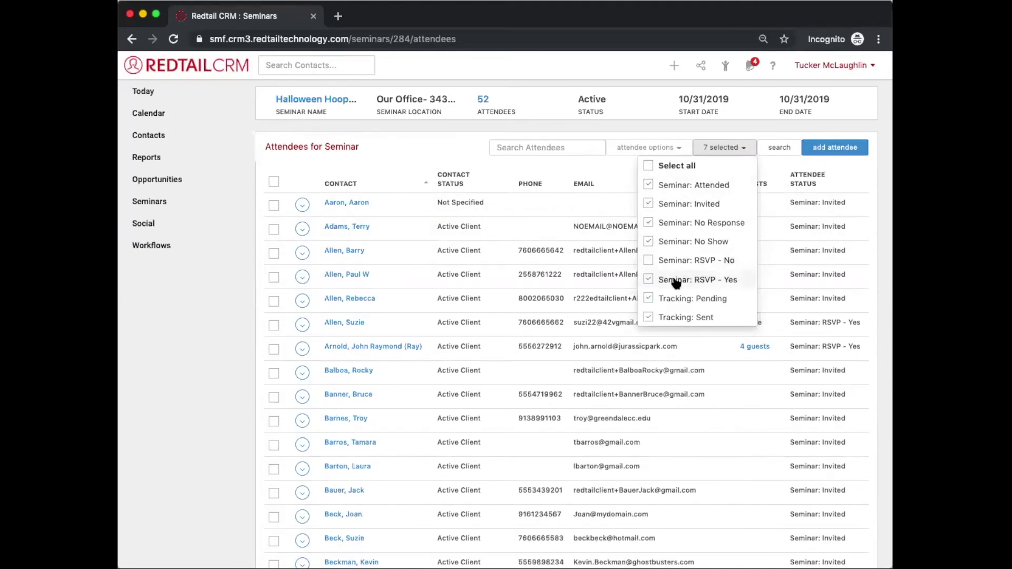
pyautogui.click(677, 280)
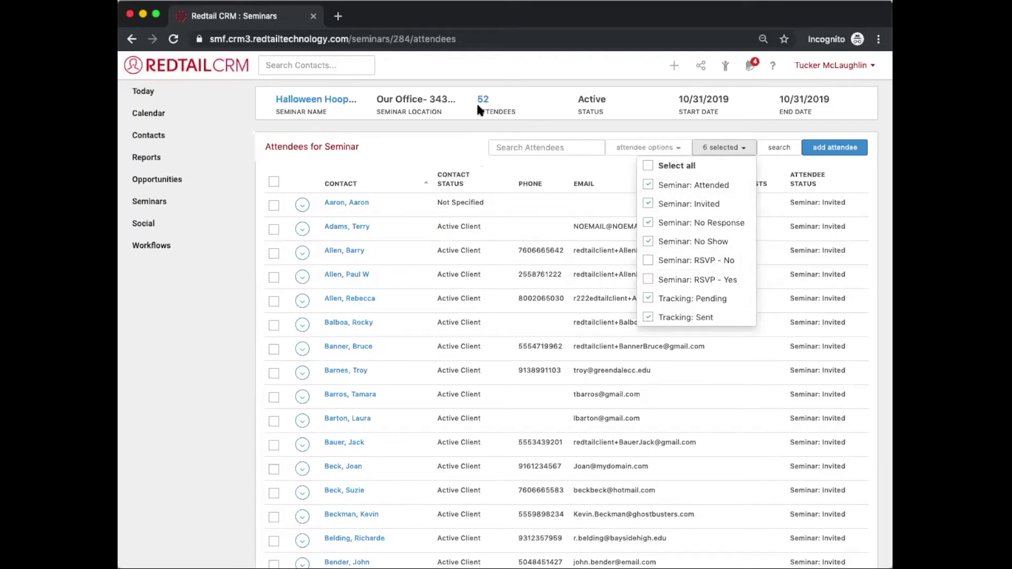
pyautogui.click(649, 205)
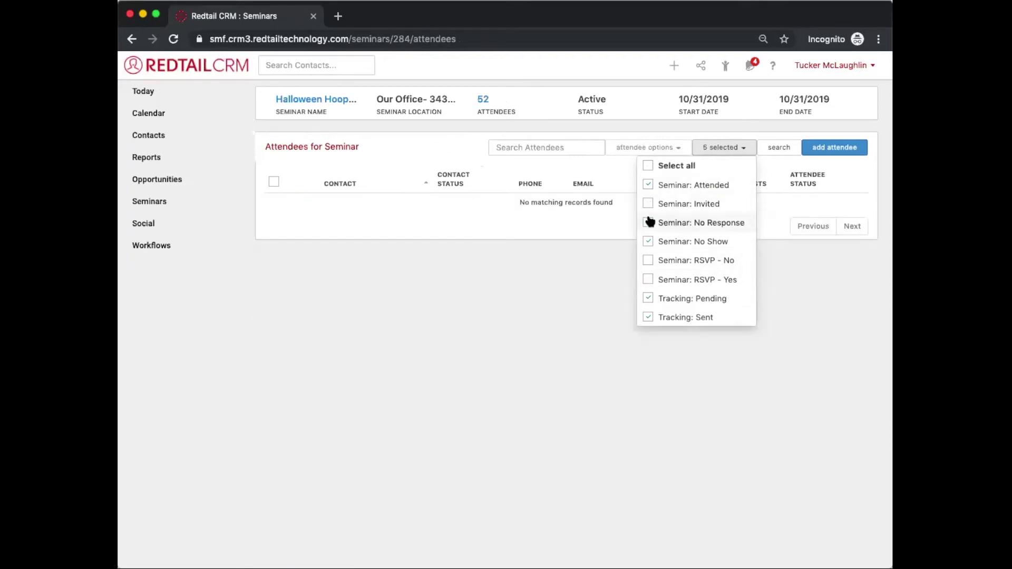
pyautogui.click(649, 223)
pyautogui.click(648, 184)
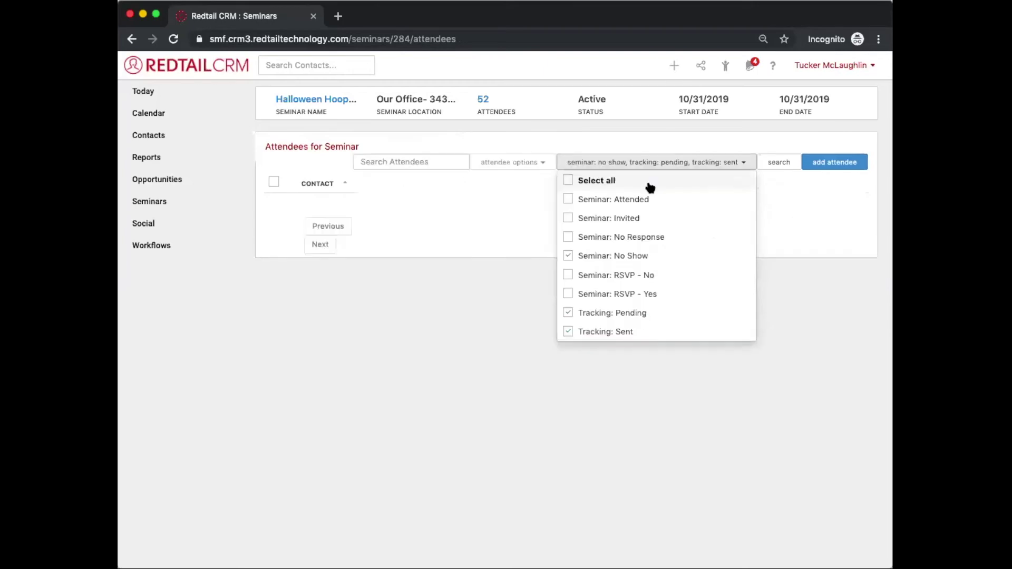
pyautogui.click(582, 218)
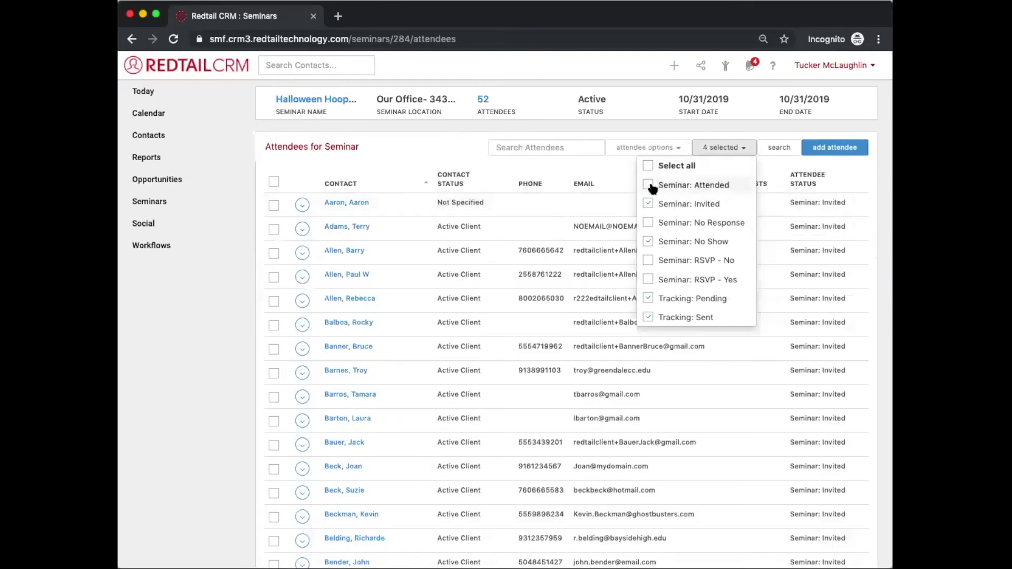
pyautogui.click(648, 241)
pyautogui.click(578, 316)
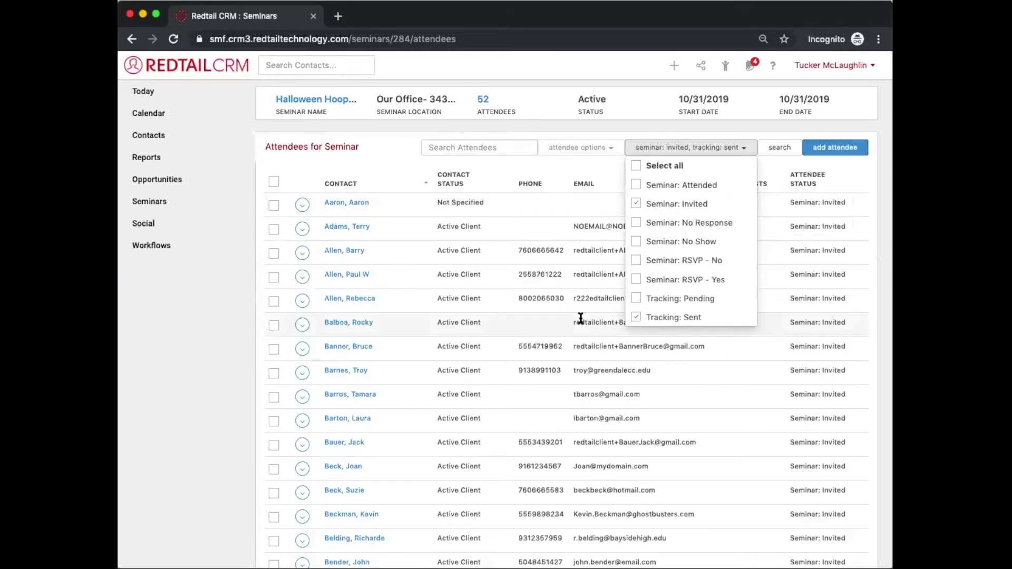
pyautogui.click(636, 317)
pyautogui.click(411, 151)
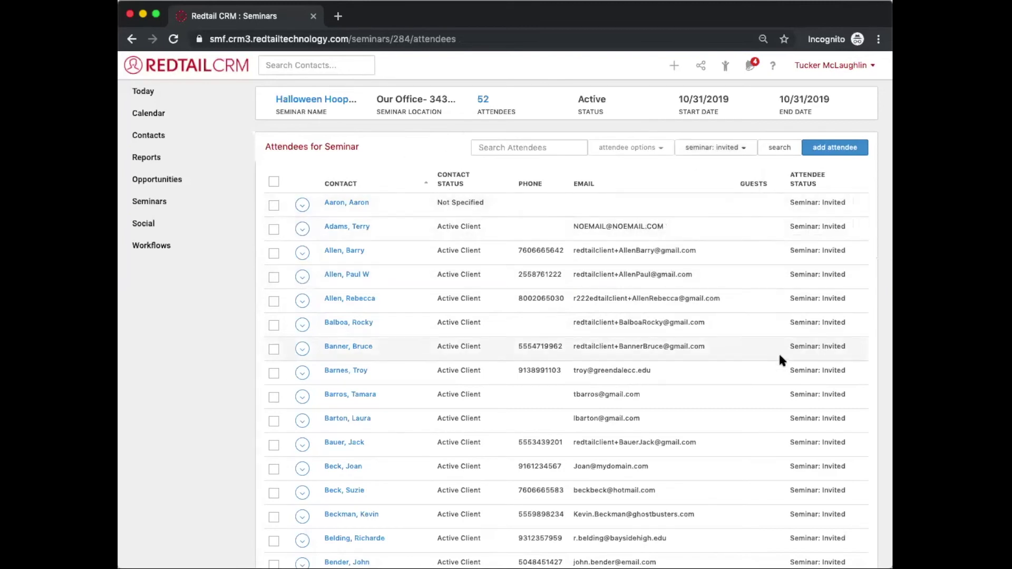
pyautogui.click(274, 181)
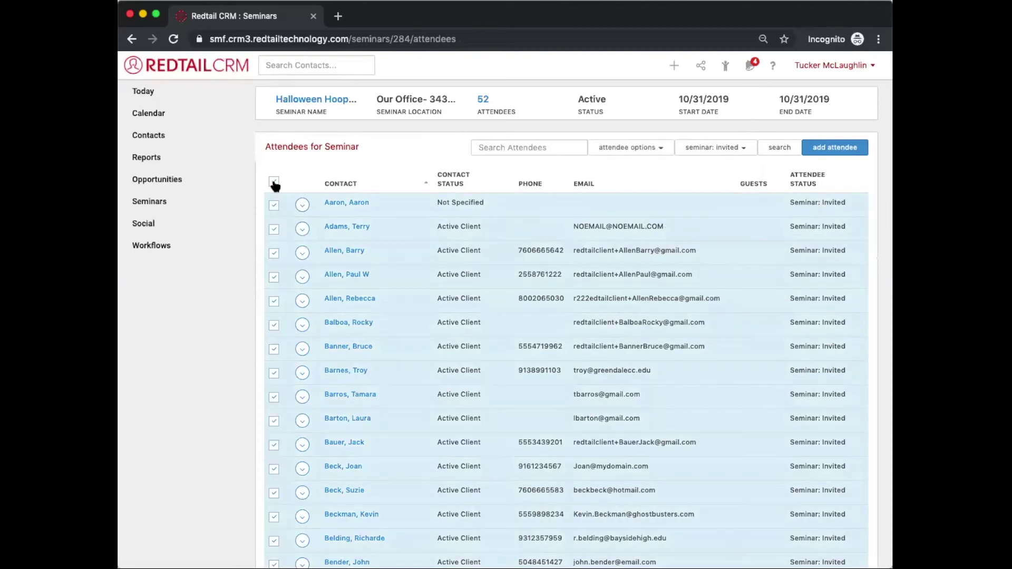
pyautogui.click(665, 153)
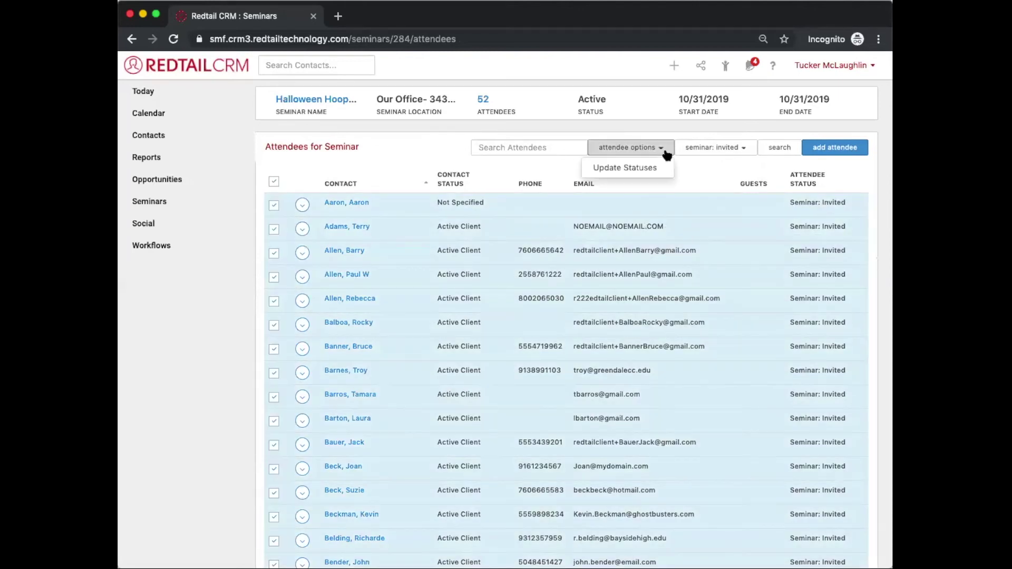
pyautogui.click(295, 169)
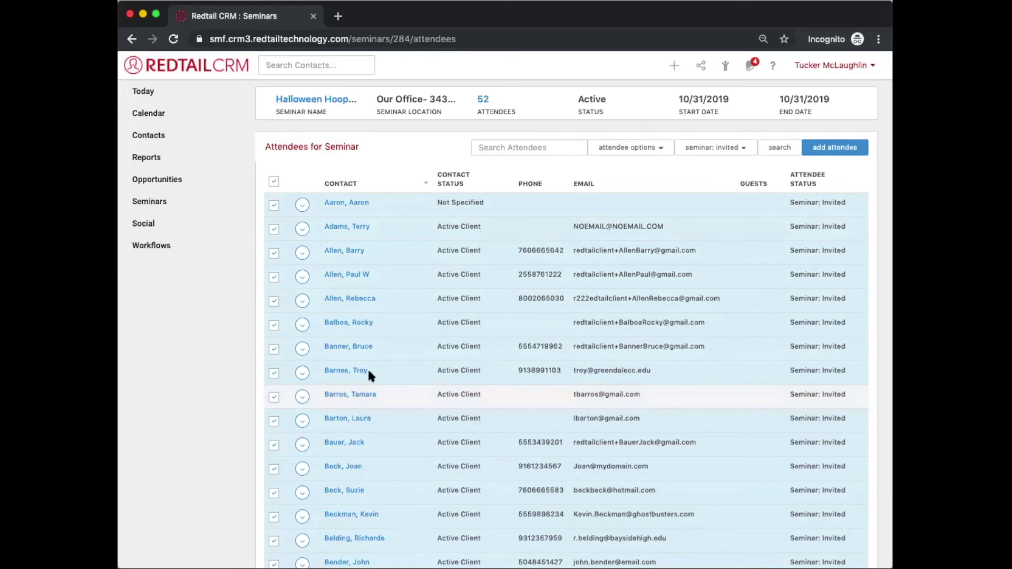
# Step: Load the invited attendees into contact search results and select all 49 contacts
pyautogui.click(795, 149)
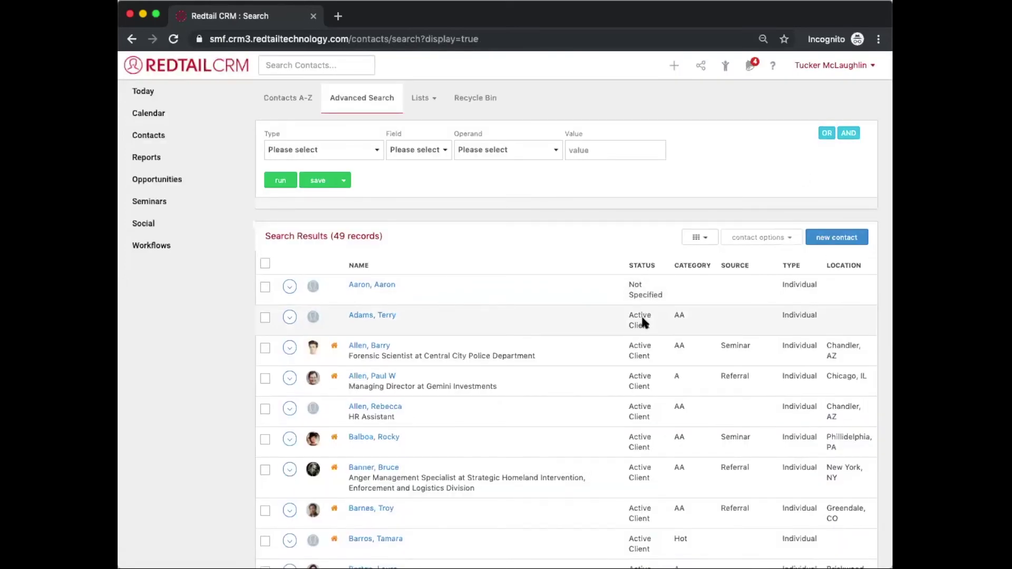
pyautogui.click(266, 263)
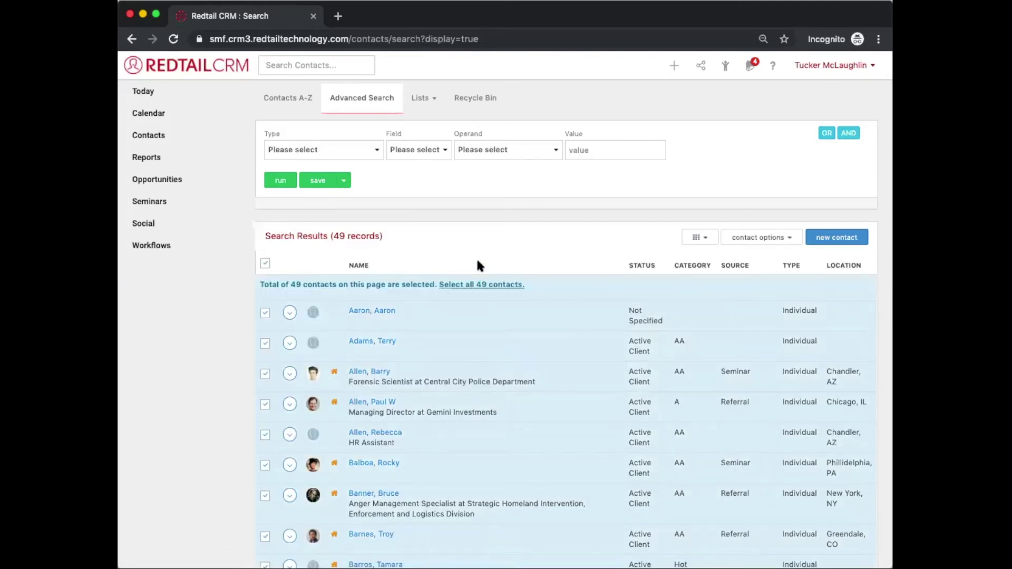
pyautogui.click(480, 287)
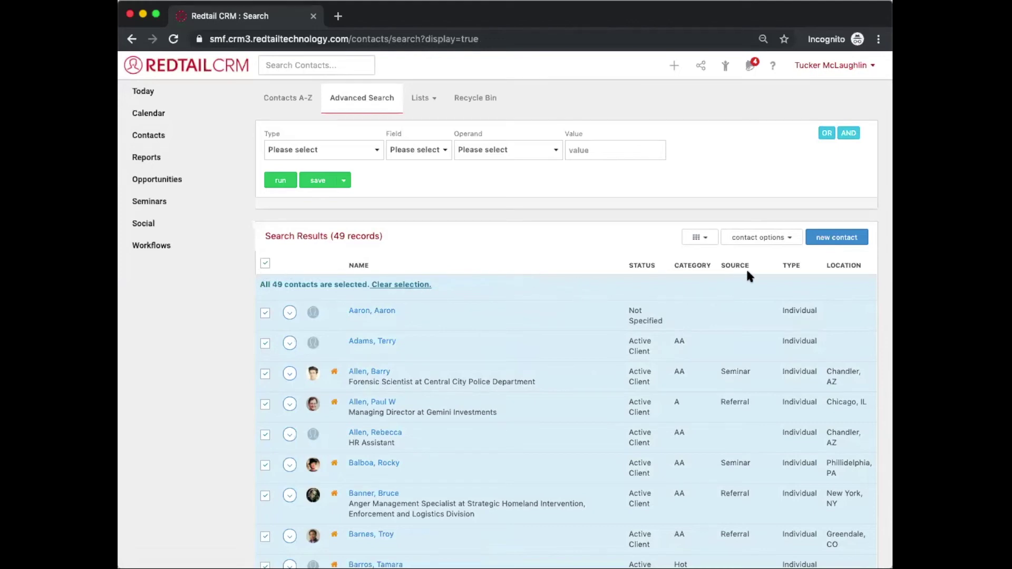
pyautogui.click(759, 237)
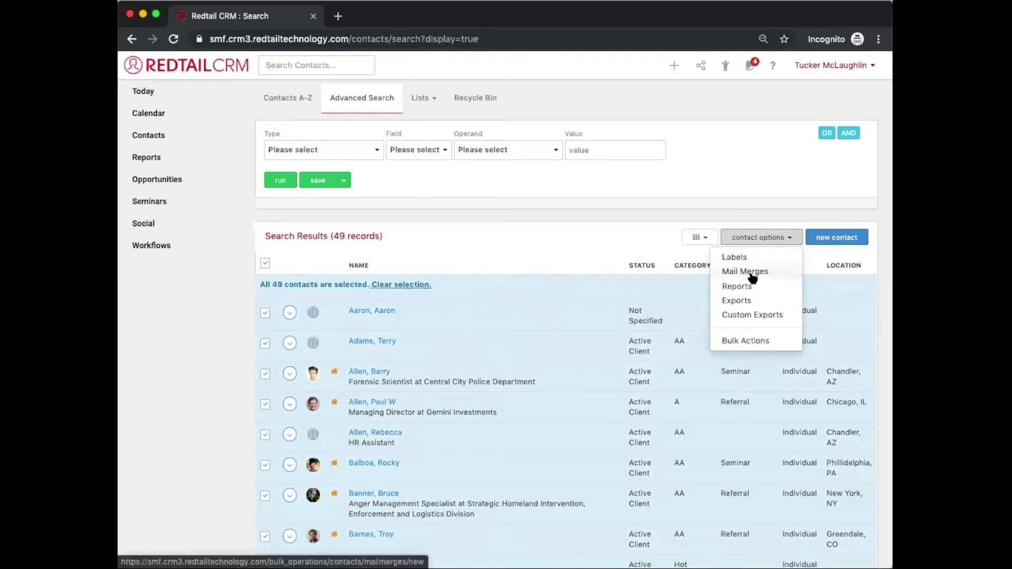
pyautogui.click(737, 276)
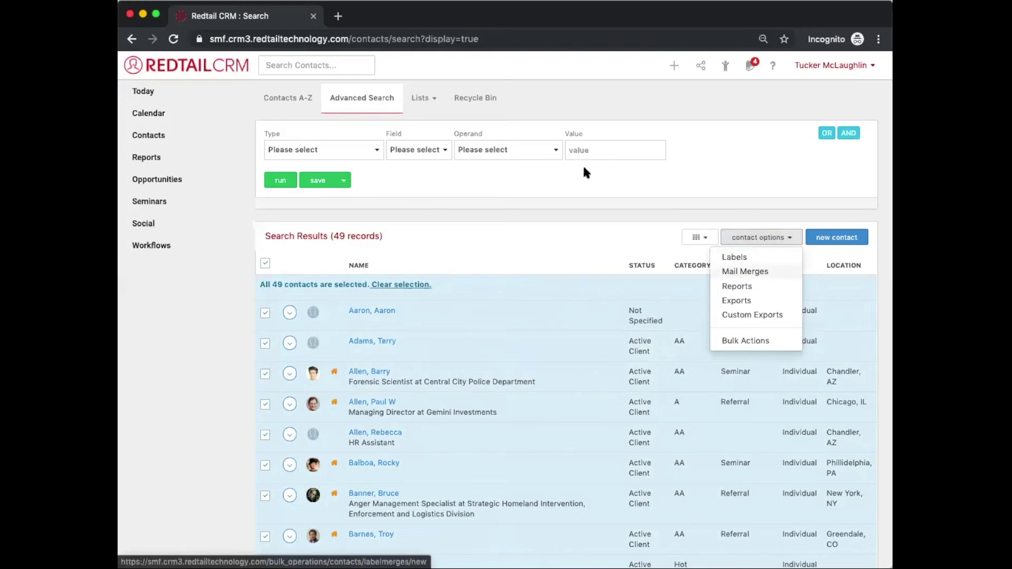
pyautogui.click(541, 177)
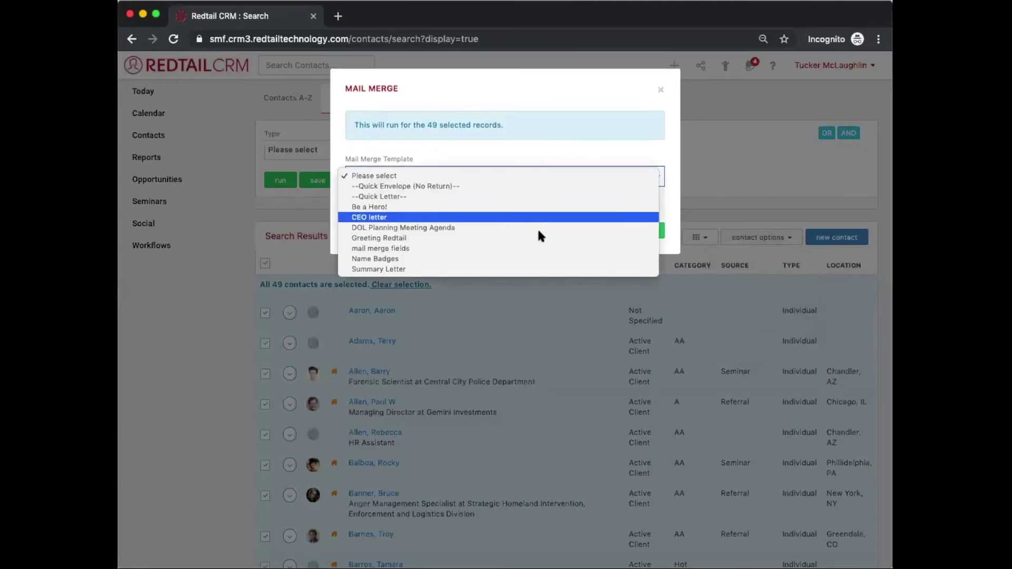
pyautogui.click(612, 103)
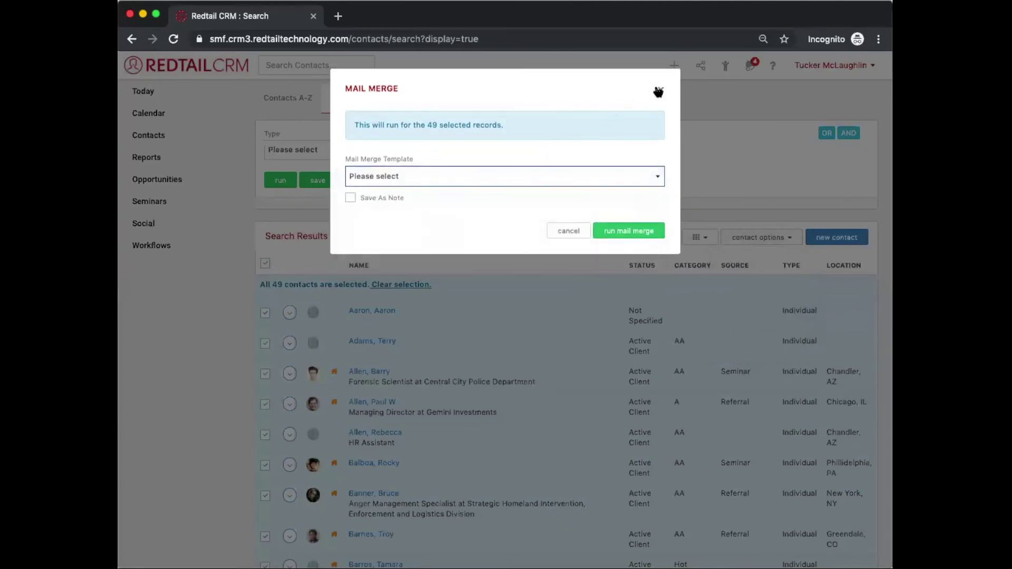
pyautogui.click(371, 199)
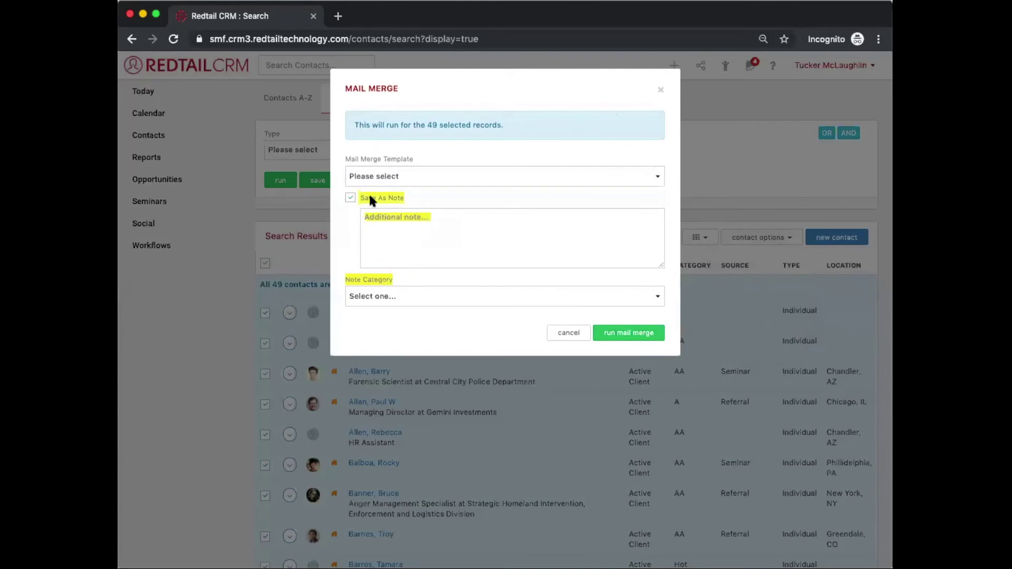
pyautogui.click(660, 90)
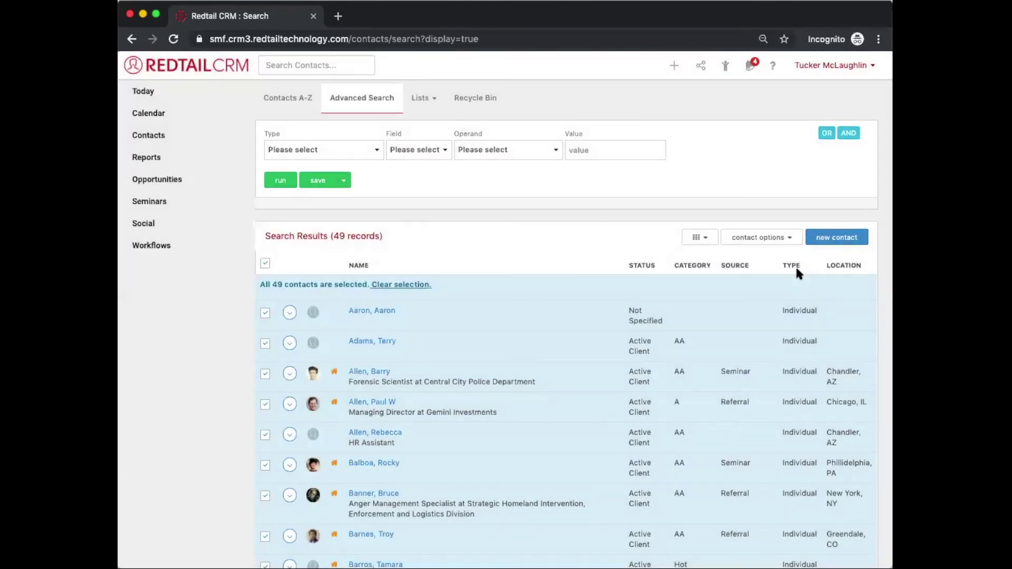
pyautogui.click(751, 234)
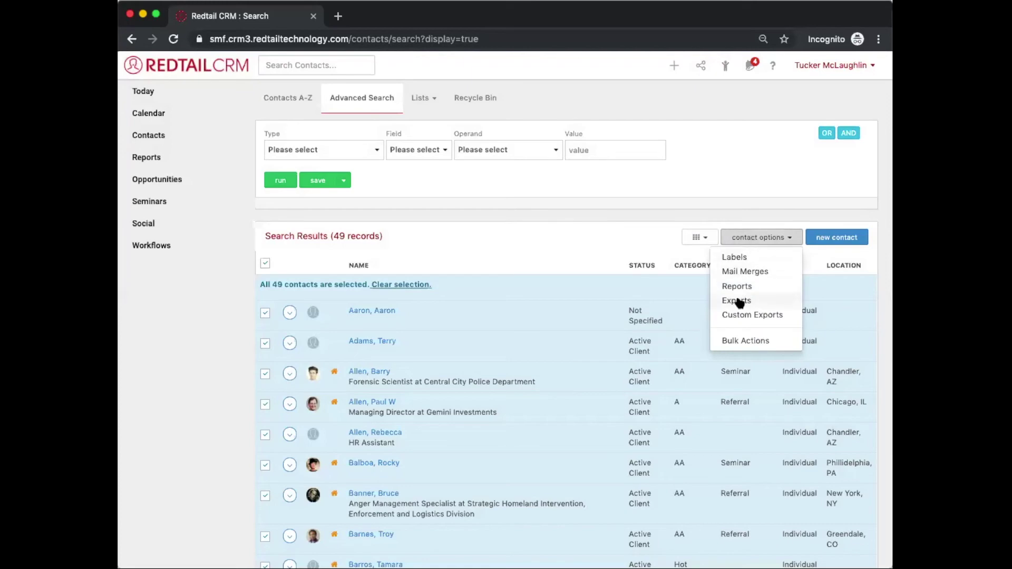
pyautogui.click(734, 257)
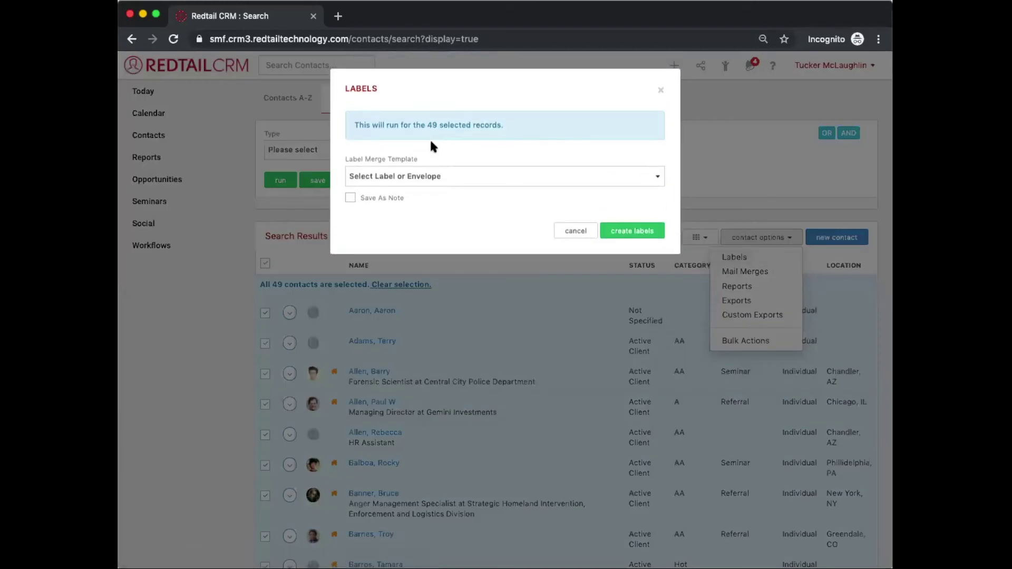
pyautogui.click(392, 176)
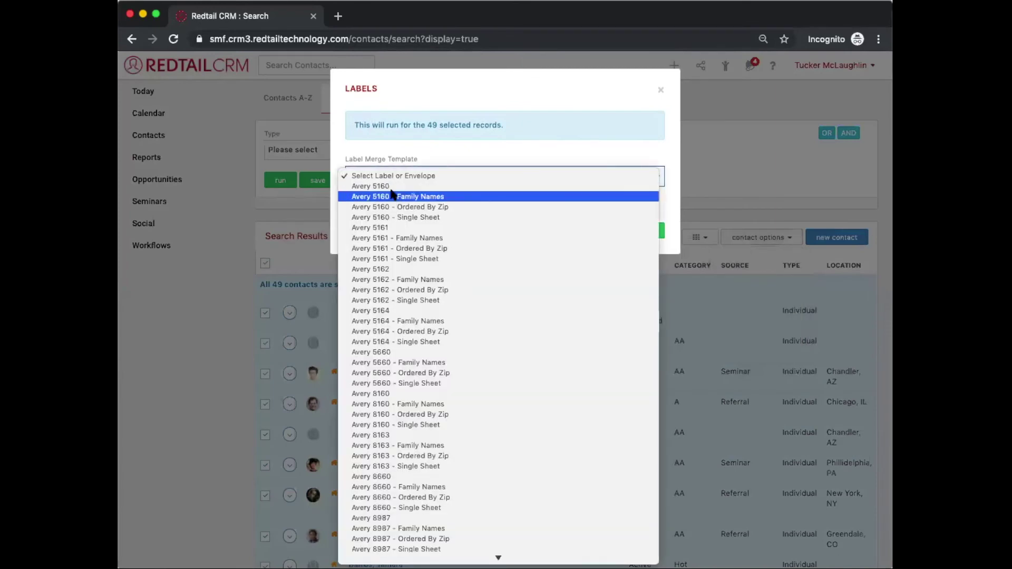
pyautogui.click(391, 186)
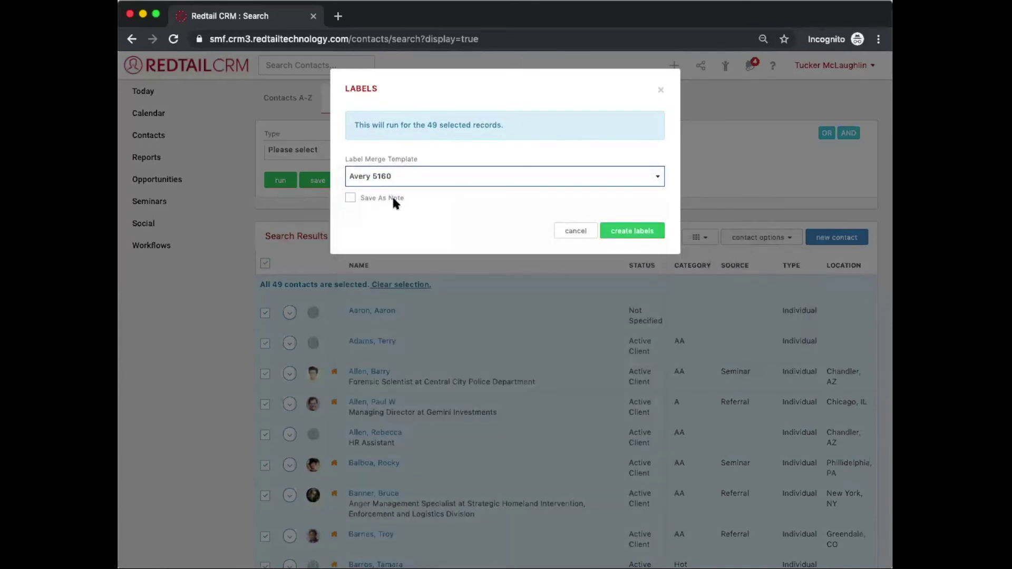
pyautogui.click(660, 90)
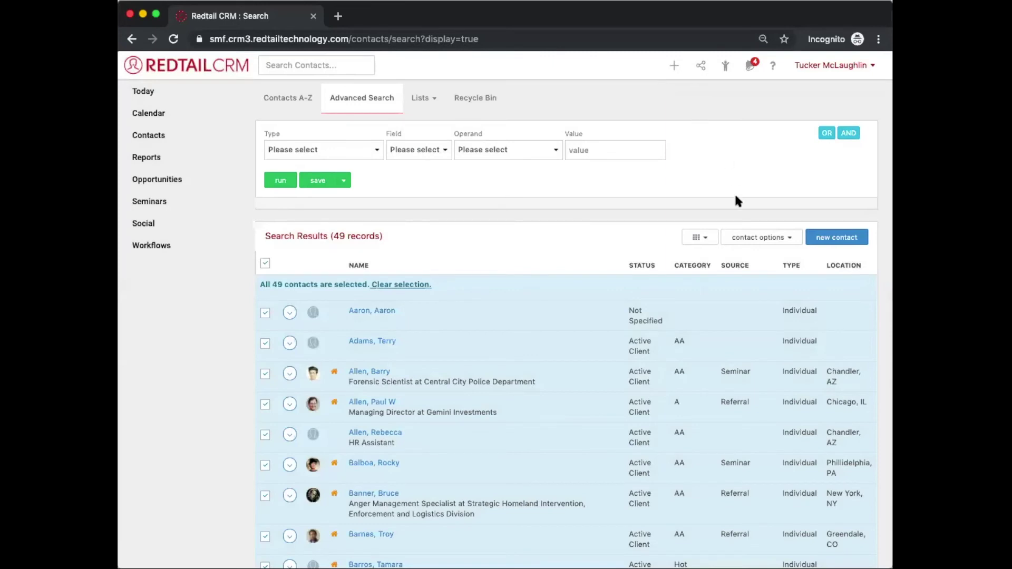
# Step: Start a Broadcast Email to the 49 contacts with subject 'Halloween Hoopla 2019'
pyautogui.click(750, 241)
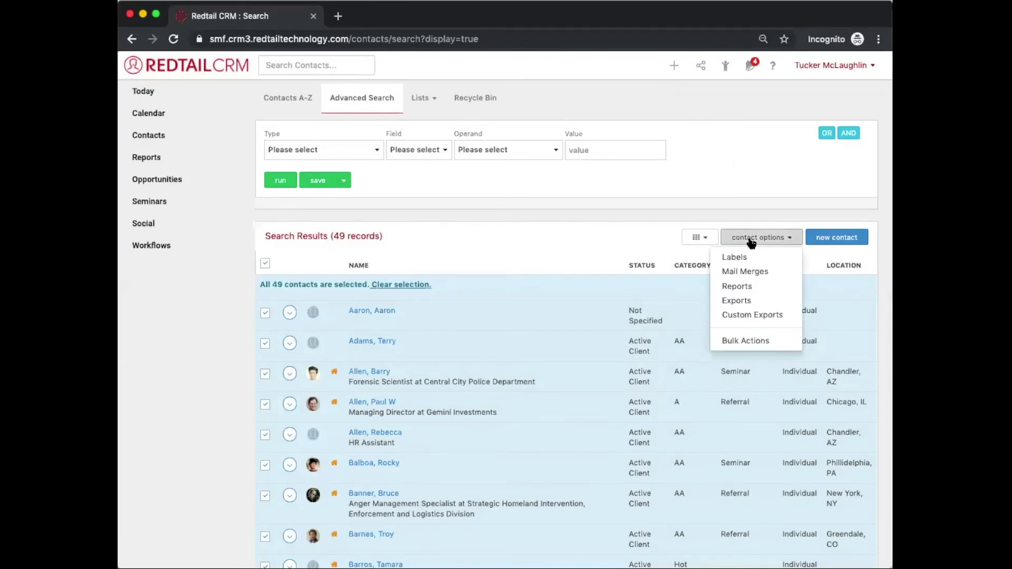
pyautogui.click(740, 339)
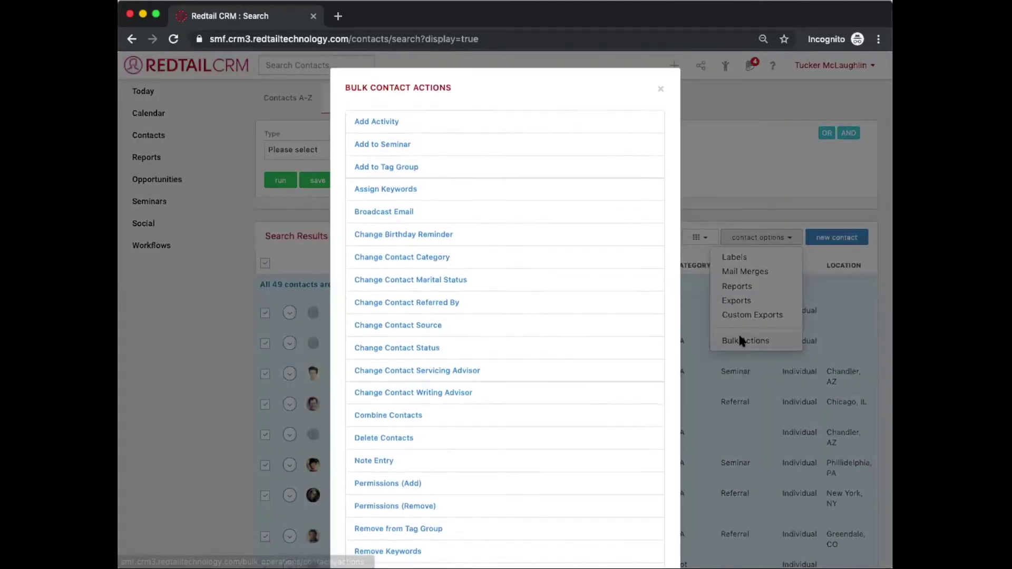
pyautogui.click(388, 215)
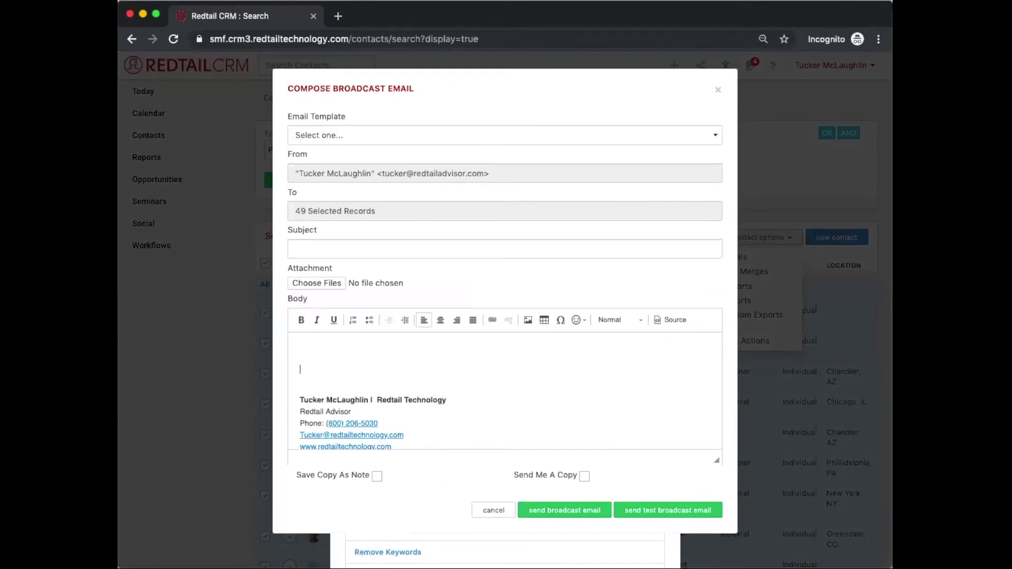
pyautogui.click(297, 246)
pyautogui.click(120, 369)
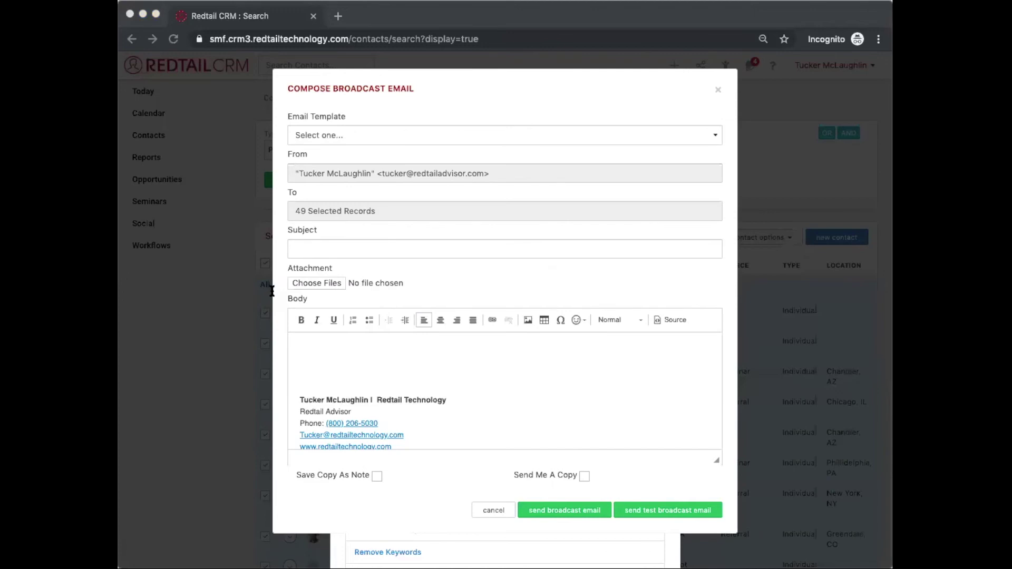
pyautogui.click(649, 244)
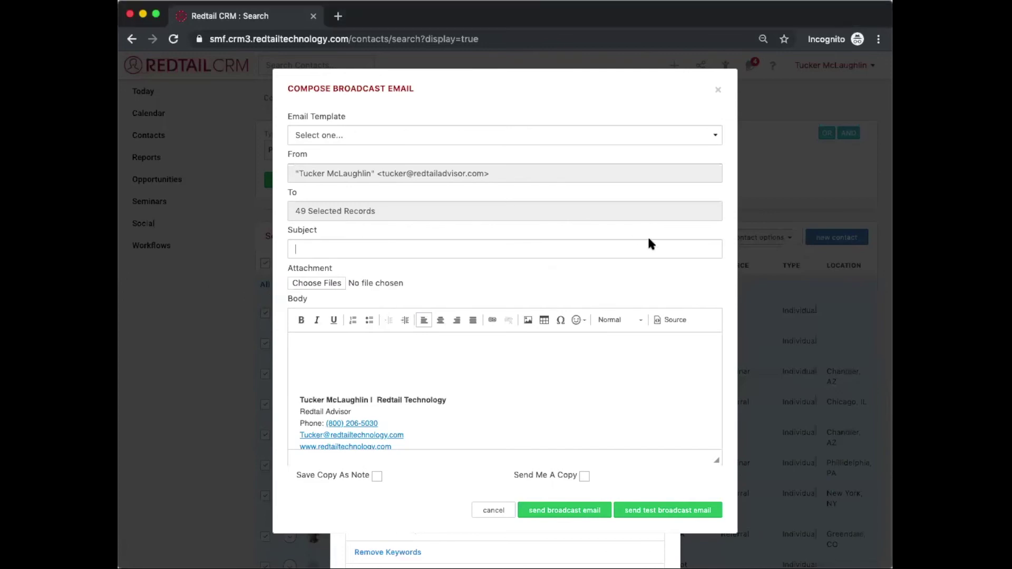
pyautogui.write('Halloween Hoopla 2019')
pyautogui.click(120, 368)
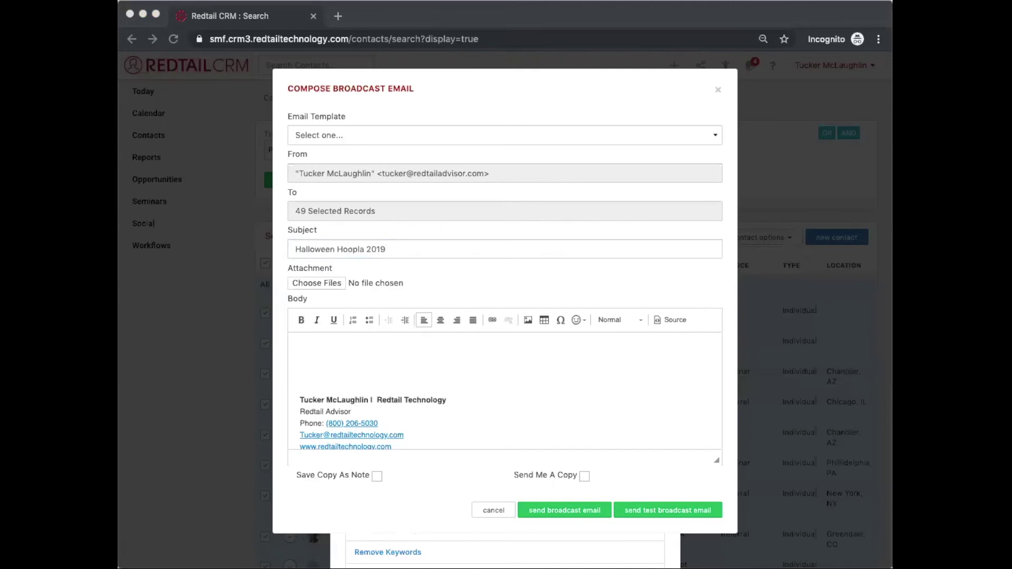
pyautogui.click(164, 545)
# Step: Paste the pumpkin patch invitation text into the email body
pyautogui.click(479, 356)
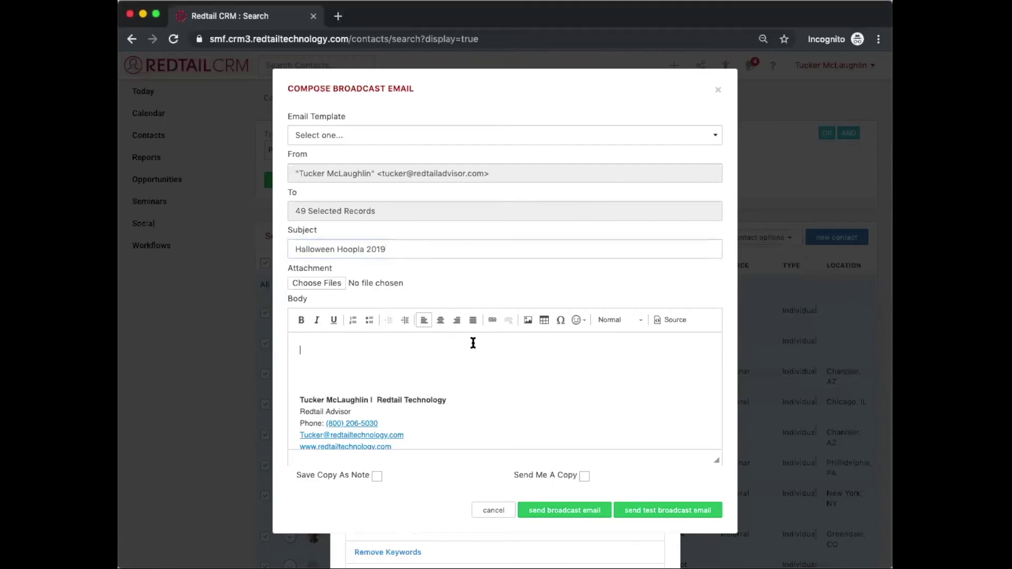
pyautogui.rightClick(473, 343)
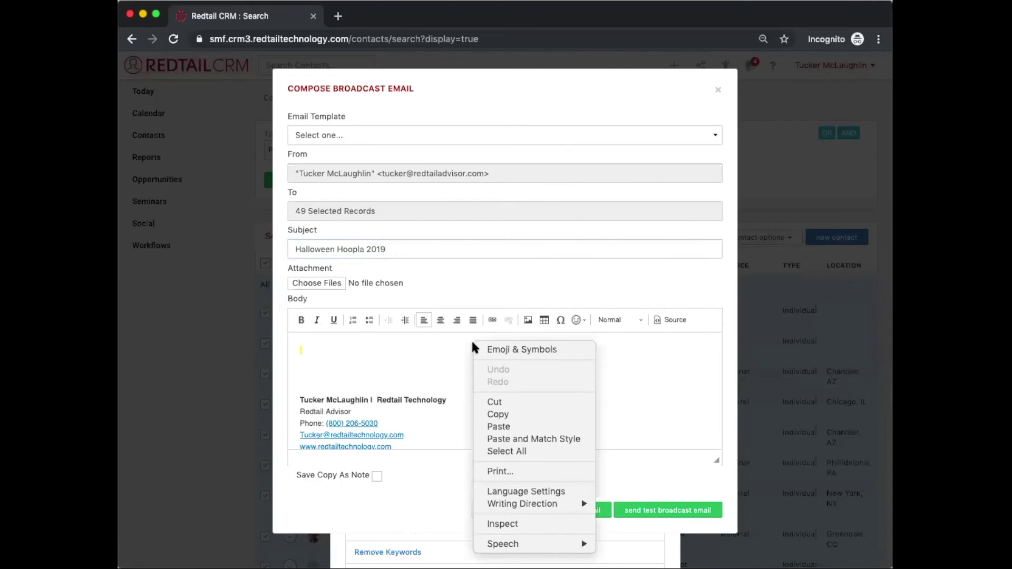
pyautogui.click(498, 426)
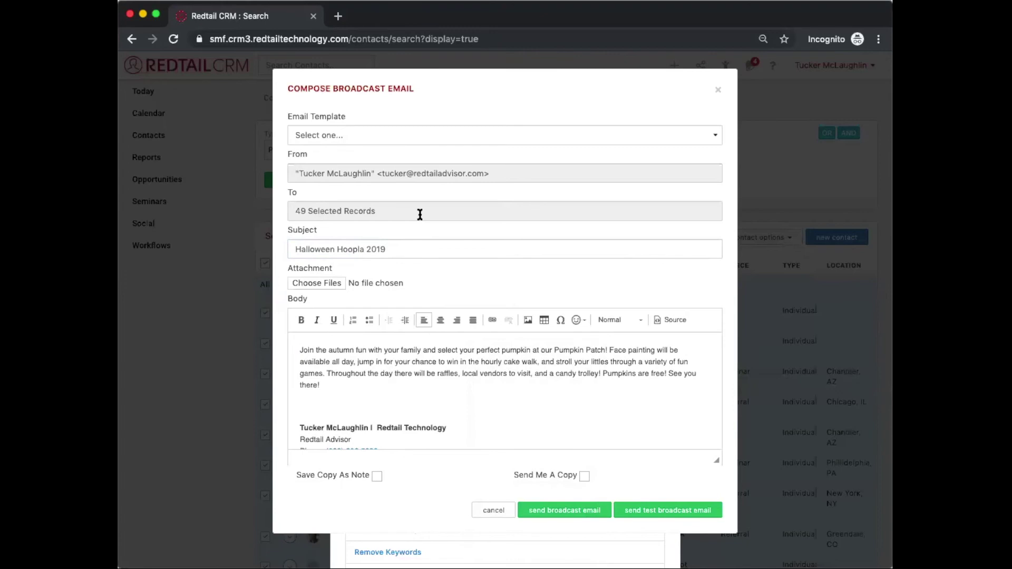
# Step: Save a copy as a note under Email Sent and send a copy to myself
pyautogui.click(358, 477)
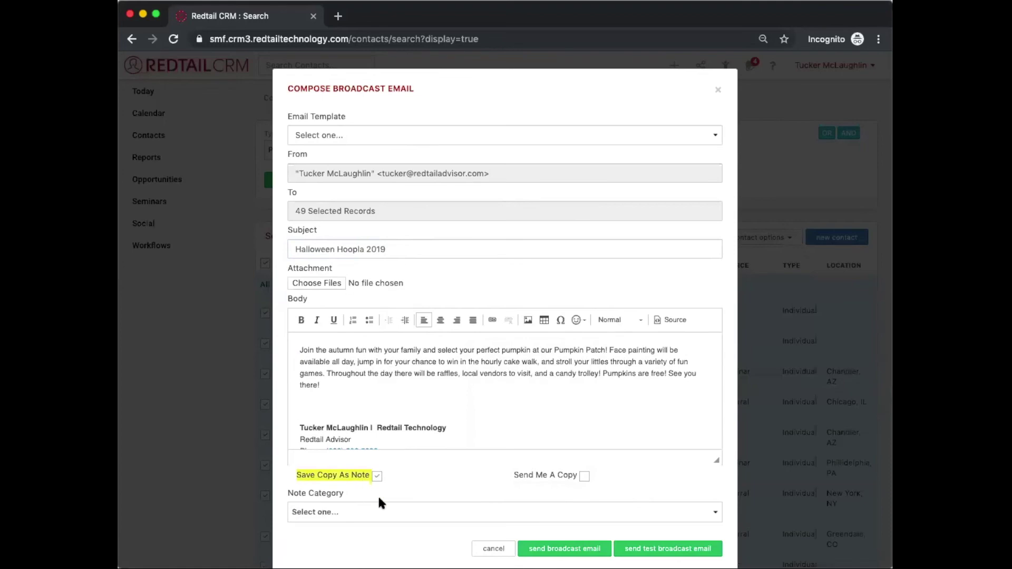
pyautogui.click(378, 511)
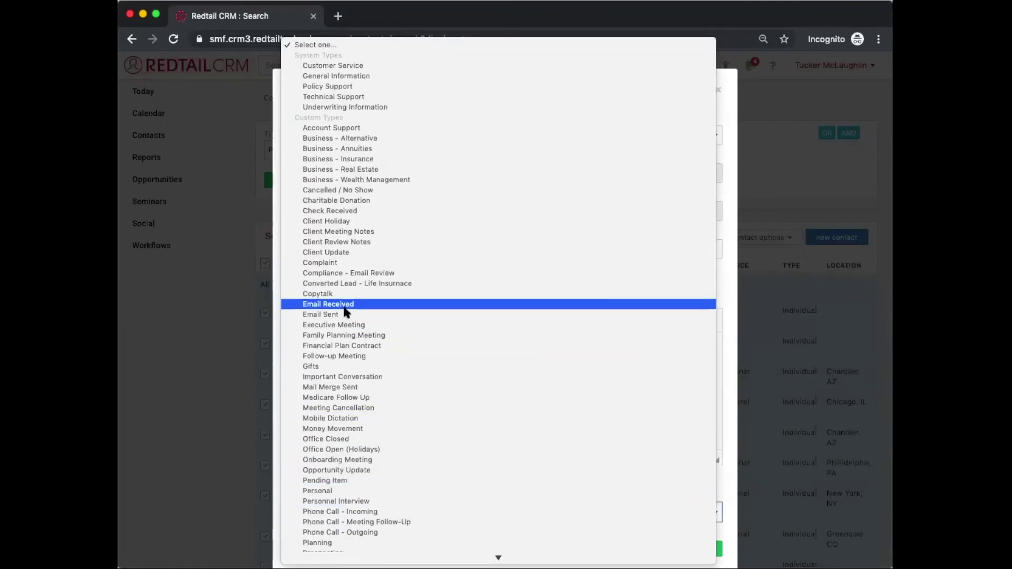
pyautogui.click(346, 314)
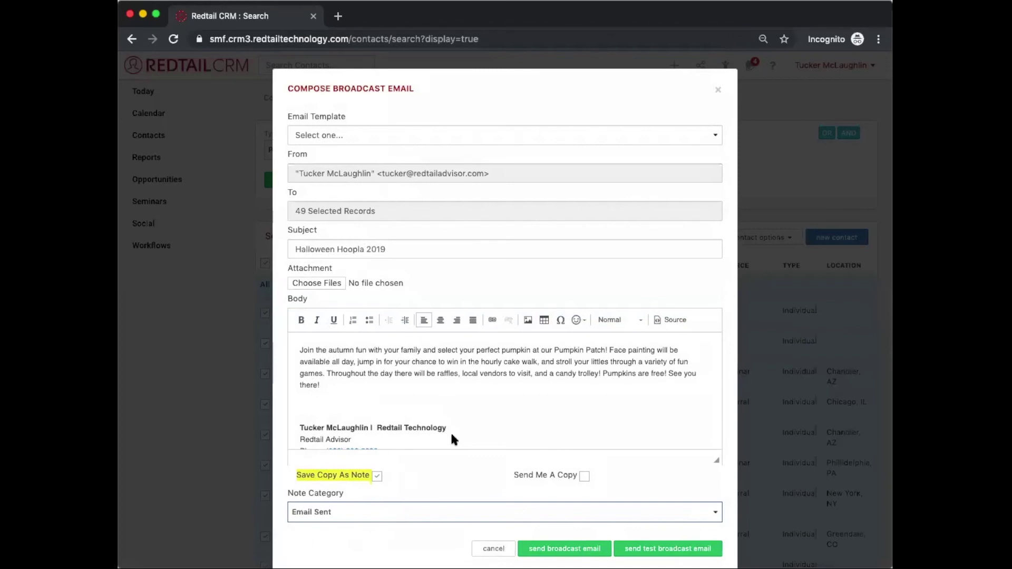
pyautogui.click(535, 472)
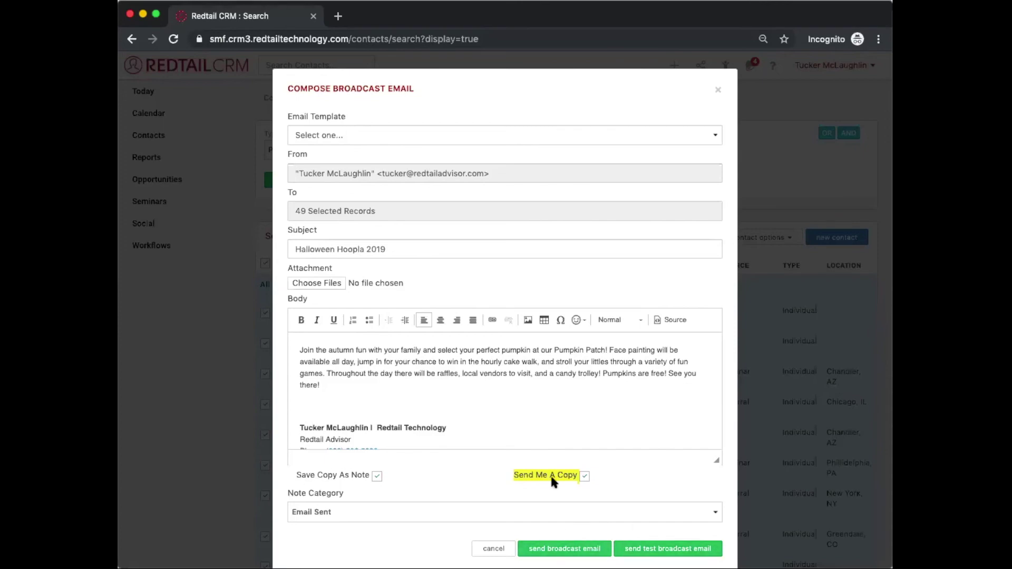
# Step: Discard the Halloween Hoopla 2019 broadcast email draft and close the Bulk Contact Actions dialog
pyautogui.click(717, 90)
pyautogui.click(659, 91)
# Step: Search the Redtail Help Desk for 'broadcast email' and open the article on sending broadcast emails
pyautogui.click(773, 65)
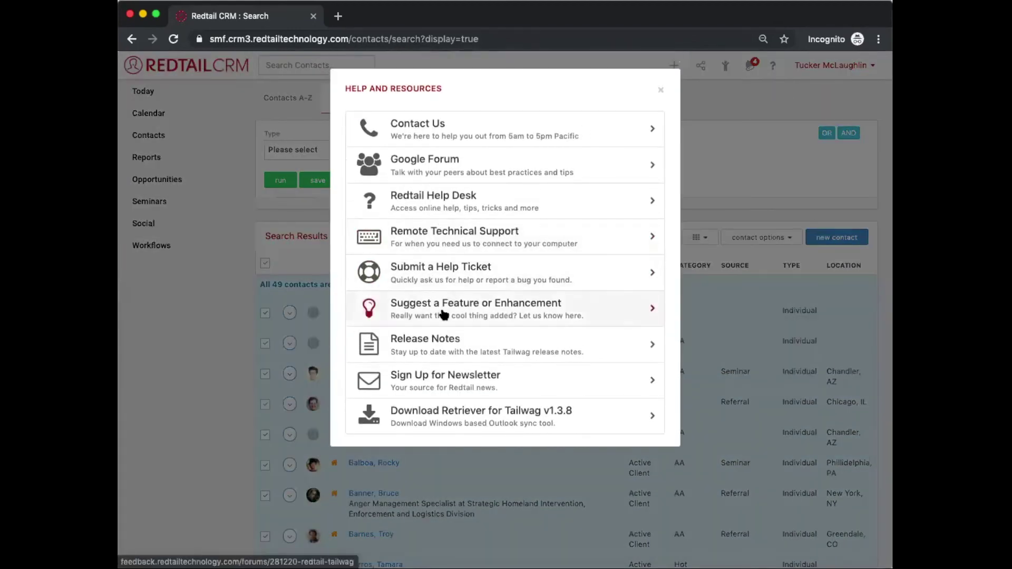
pyautogui.click(432, 206)
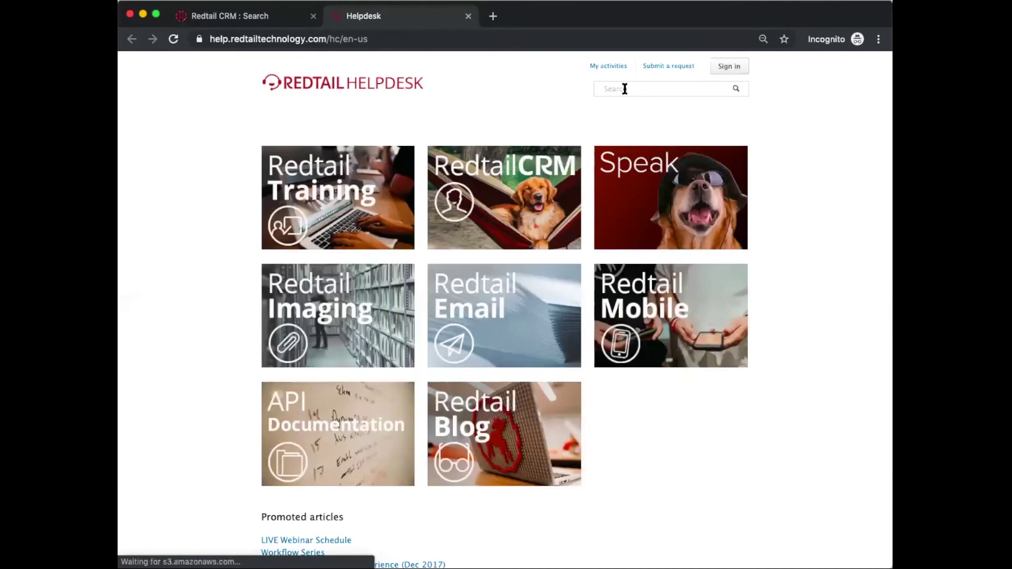
pyautogui.click(627, 89)
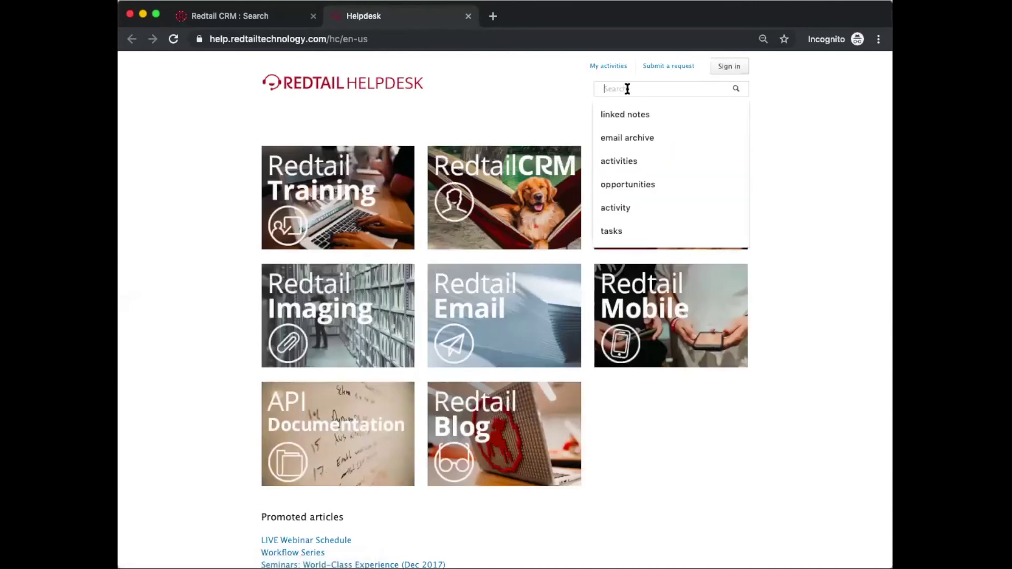
pyautogui.write('broadcas')
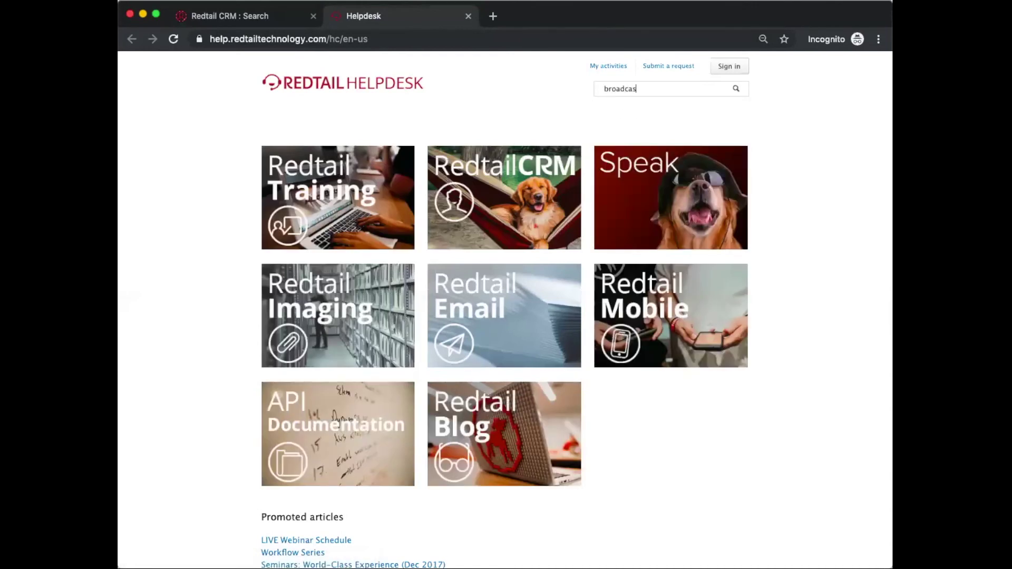
pyautogui.write('t email')
pyautogui.press('Return')
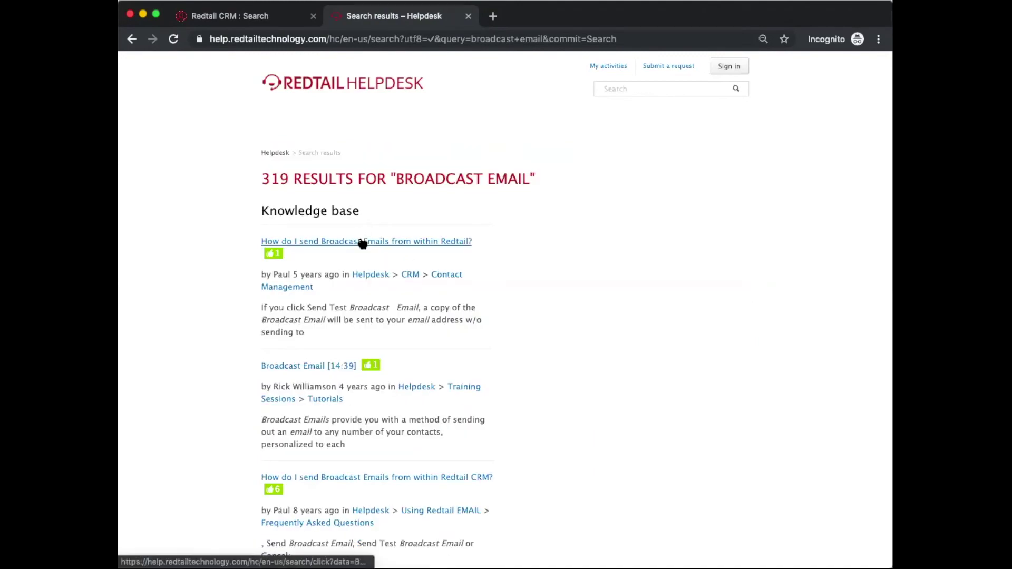
pyautogui.click(362, 243)
# Step: Scroll to the article's merge field list and highlight the ##Firstname## merge field
pyautogui.scroll(-15, 370, 321)
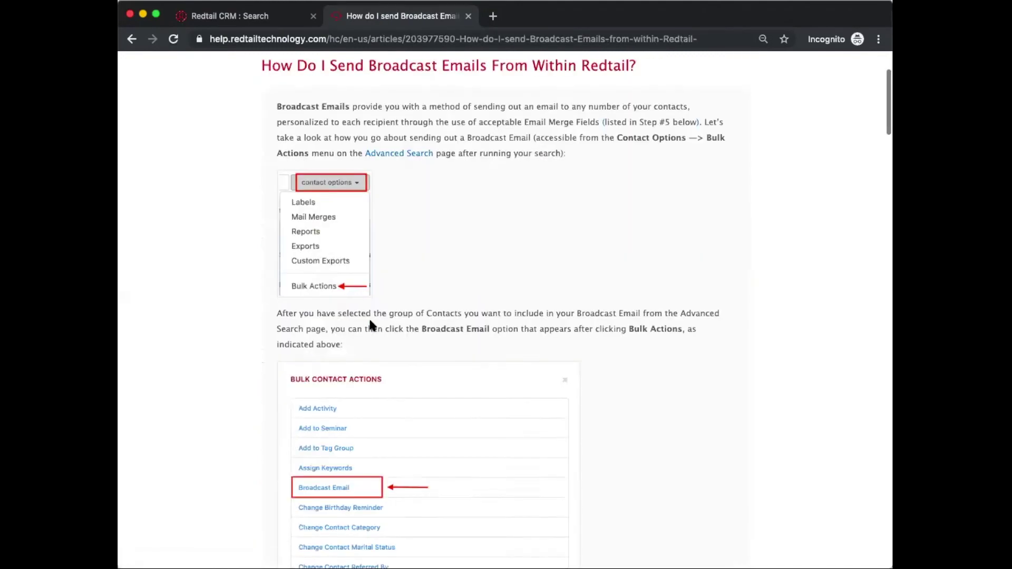
pyautogui.scroll(-9, 370, 323)
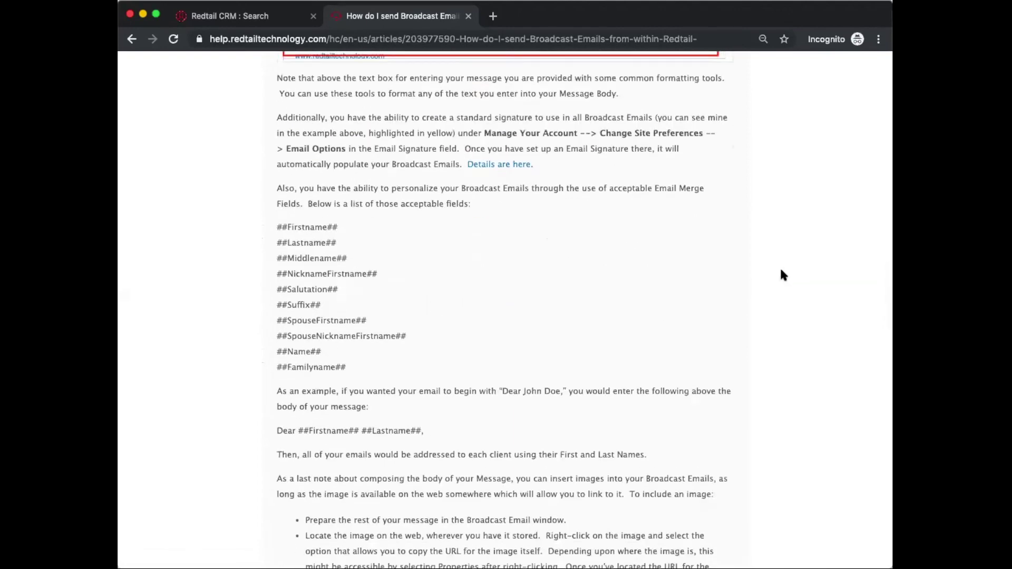
pyautogui.scroll(-1, 875, 287)
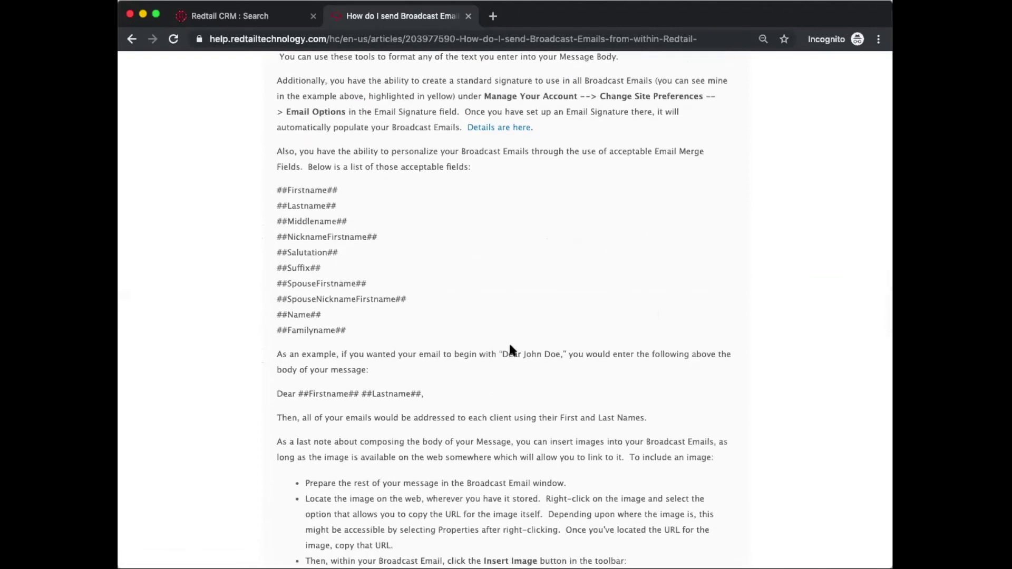
pyautogui.moveTo(347, 330); pyautogui.dragTo(268, 191)
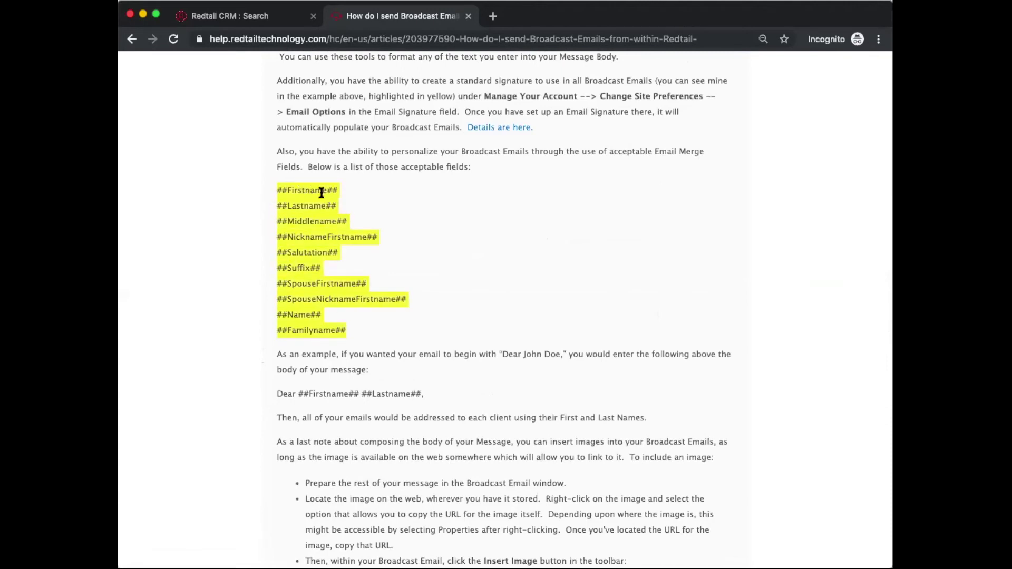
pyautogui.moveTo(322, 190); pyautogui.dragTo(282, 188)
pyautogui.click(290, 189)
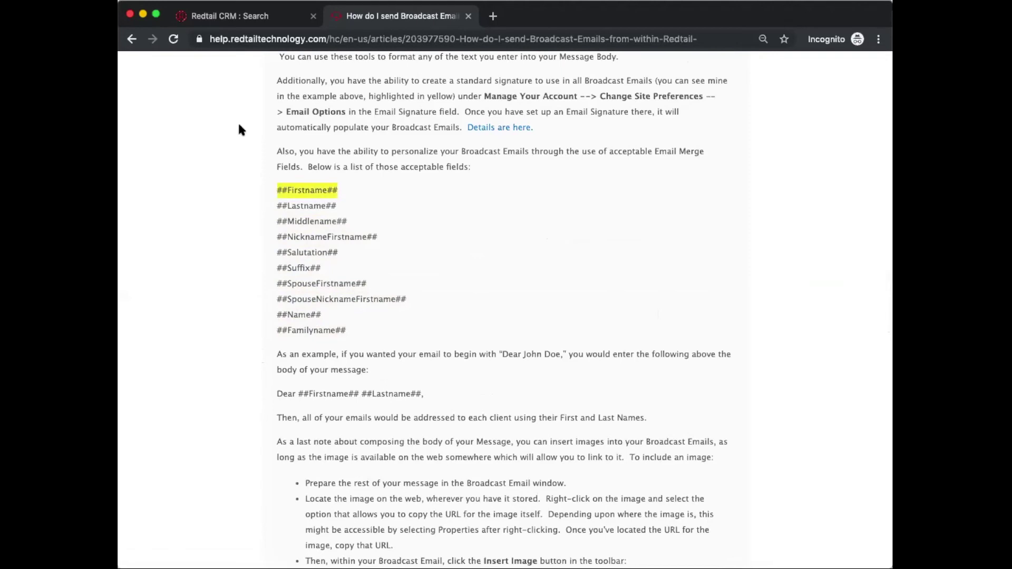
pyautogui.click(248, 17)
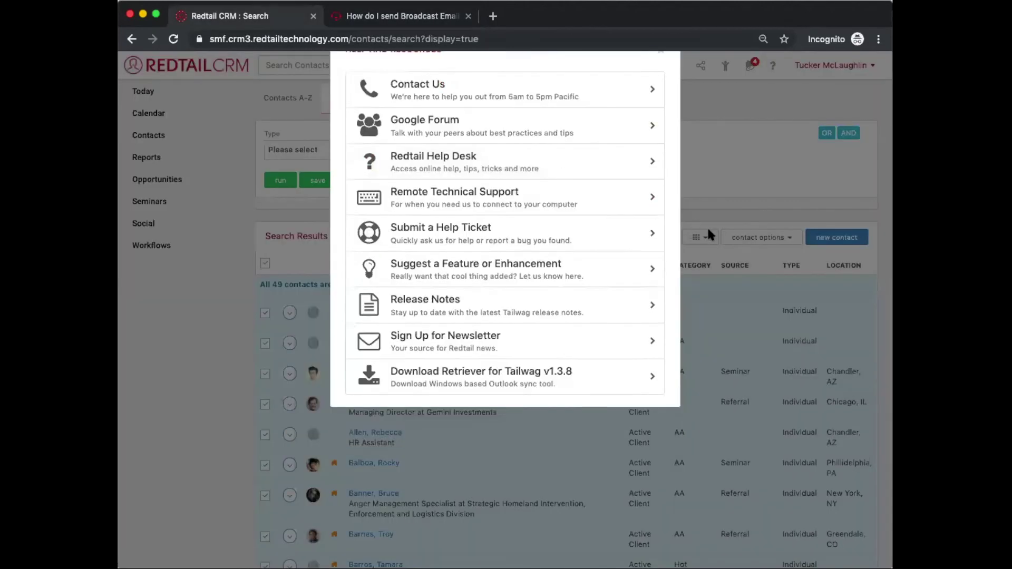
# Step: Start a Bulk Actions broadcast email to the 49 contacts with body greeting 'Hi, ##Firstname##!'
pyautogui.click(707, 226)
pyautogui.click(774, 240)
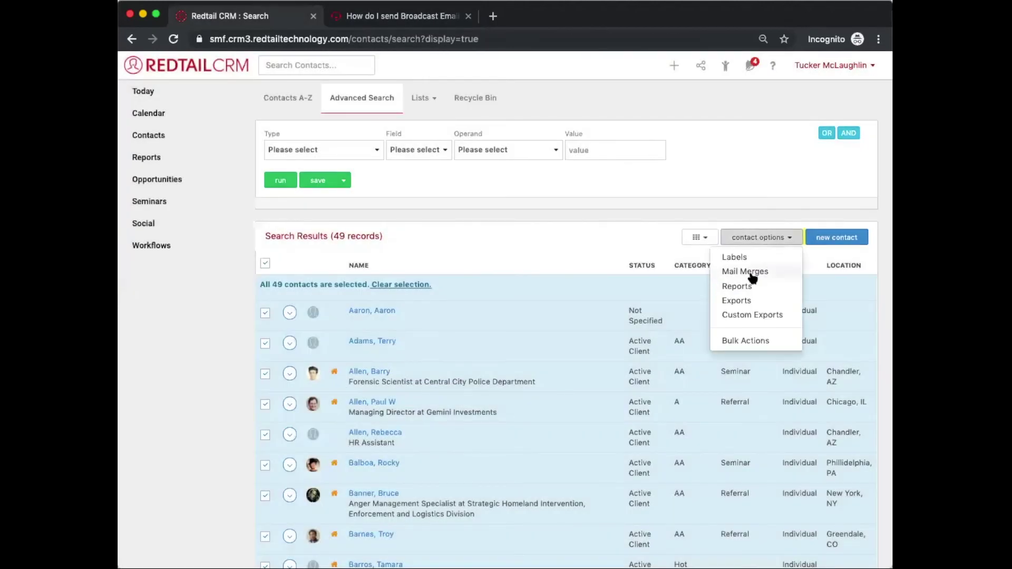
pyautogui.click(743, 342)
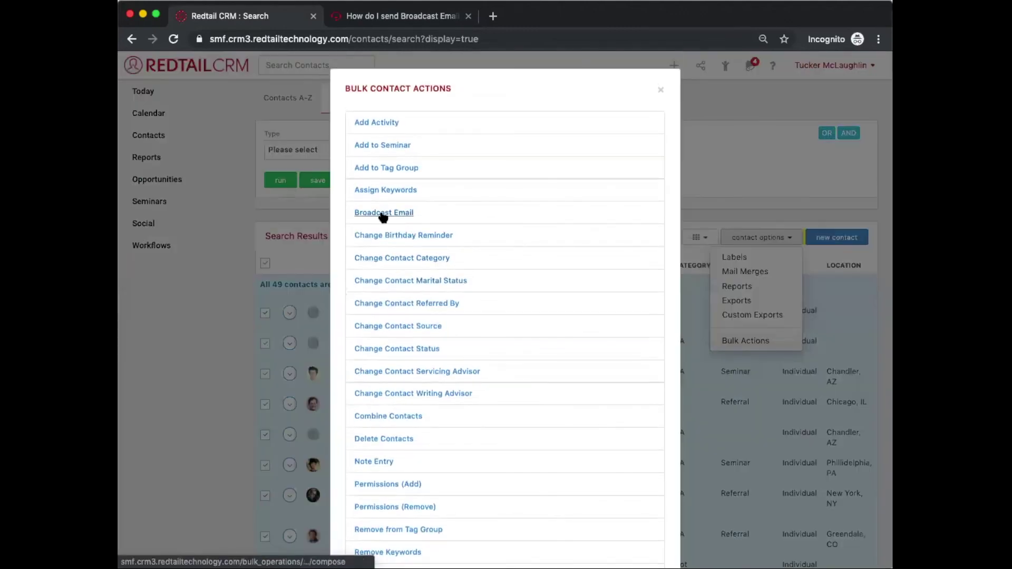
pyautogui.click(382, 208)
pyautogui.write('Hi, ##Firstname##!')
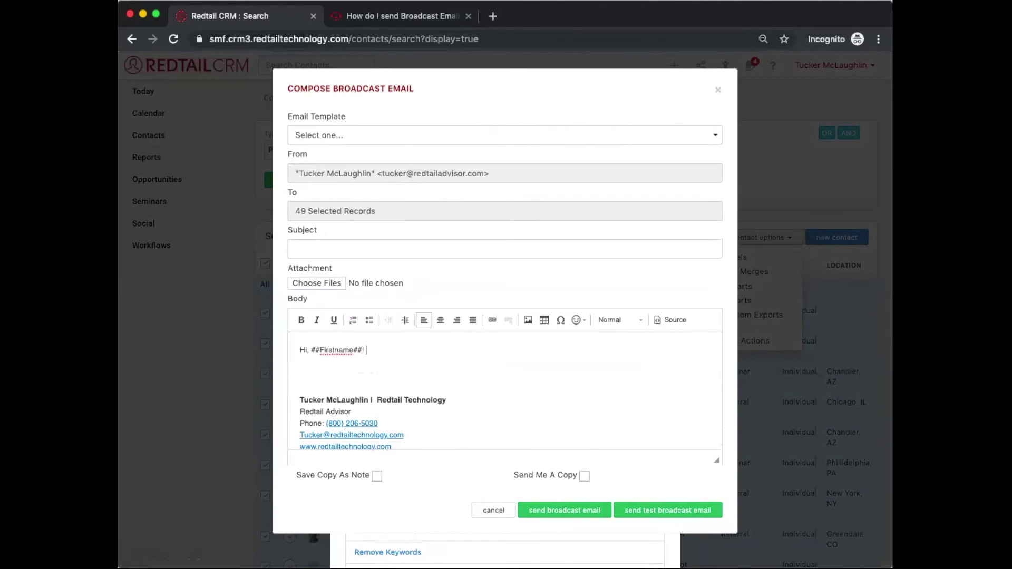
pyautogui.press('Return')
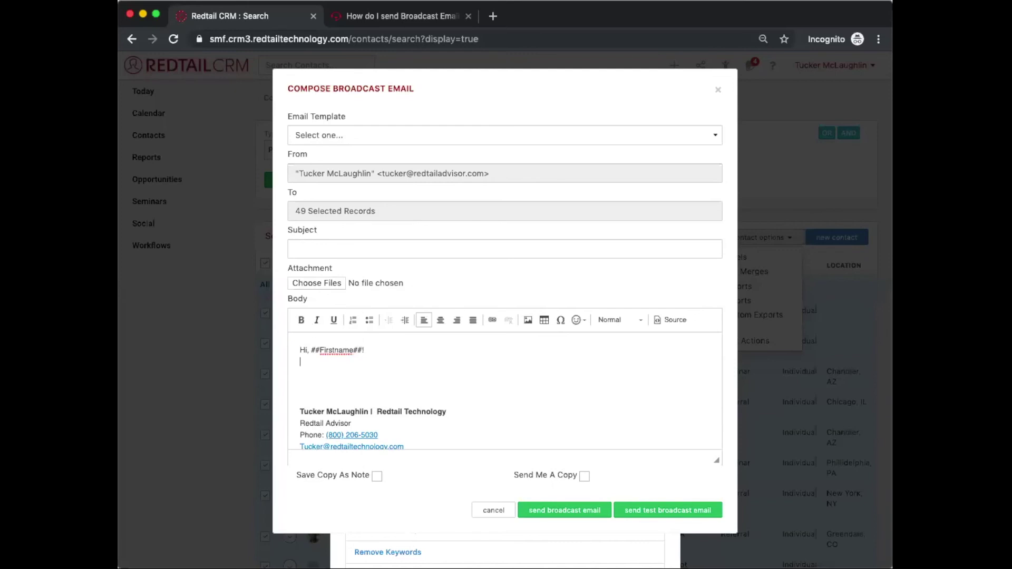
pyautogui.scroll(-2, 712, 89)
# Step: Close the email draft and bulk actions, then highlight ##NicknameFirstname## in the help article
pyautogui.click(261, 109)
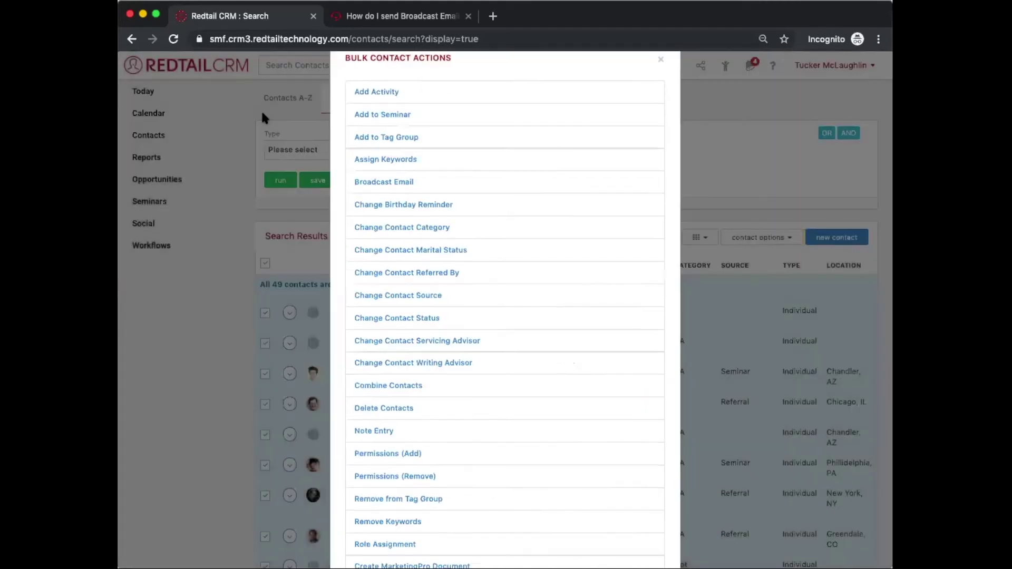
pyautogui.click(414, 13)
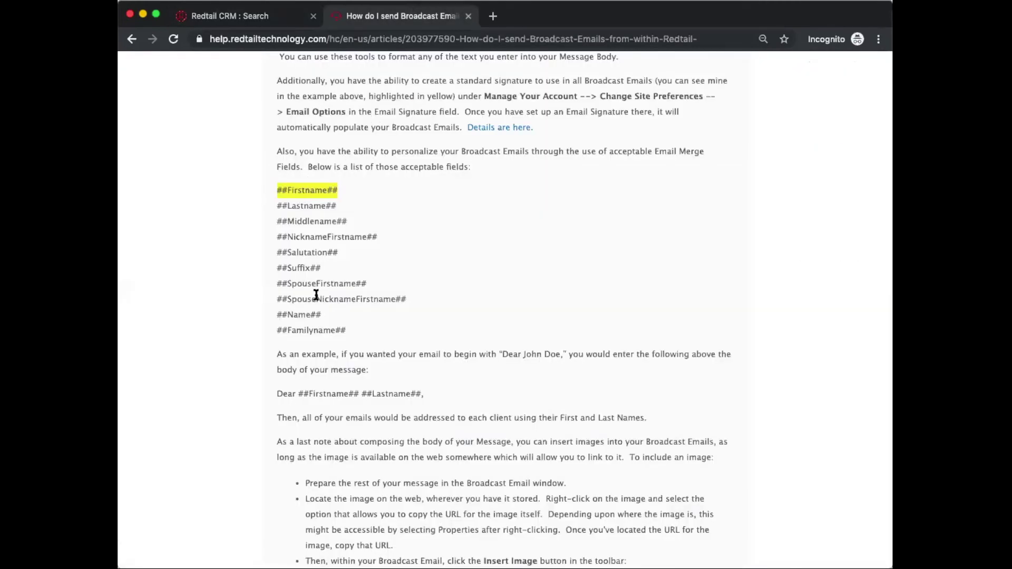
pyautogui.tripleClick(318, 238)
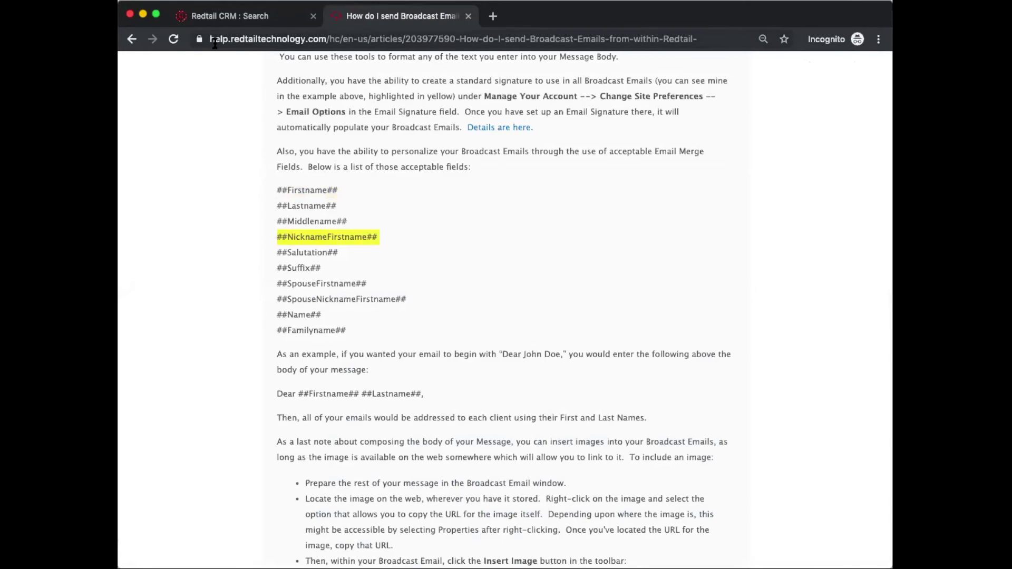
pyautogui.click(248, 12)
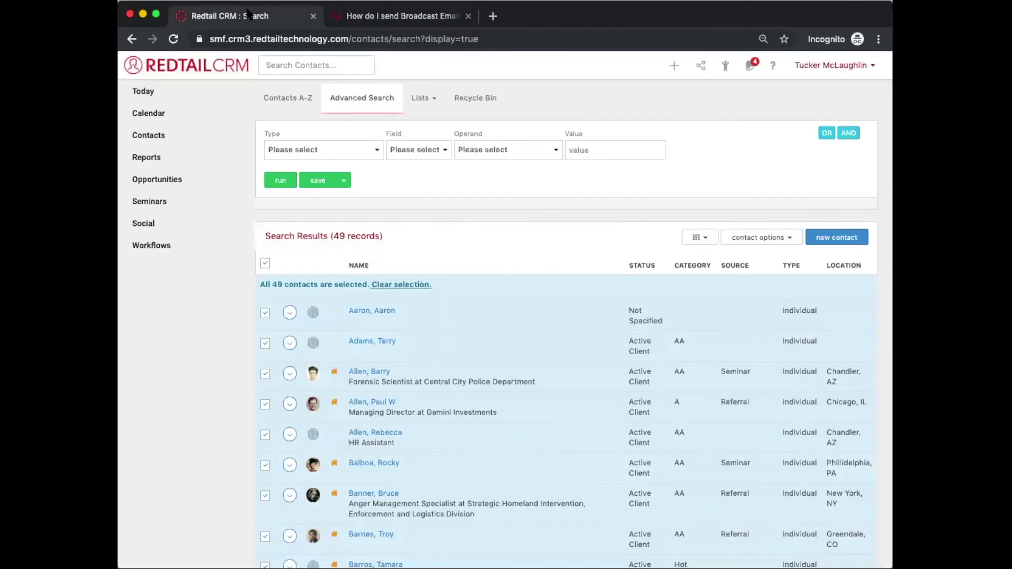
pyautogui.click(358, 17)
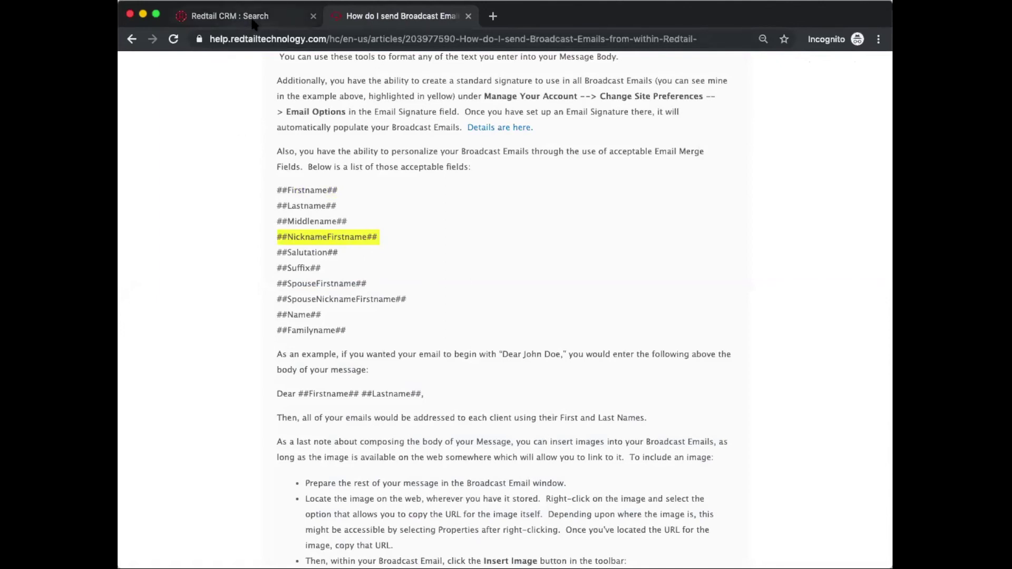
pyautogui.click(252, 21)
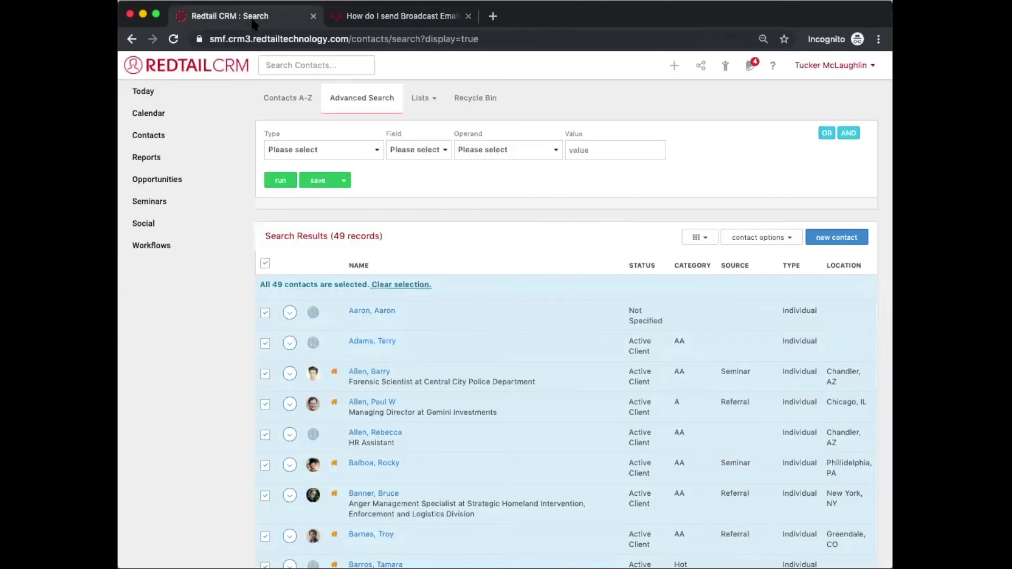
# Step: Filter Halloween Hoopla 2019's 52 attendees to Seminar: Invited status and search them
pyautogui.click(168, 211)
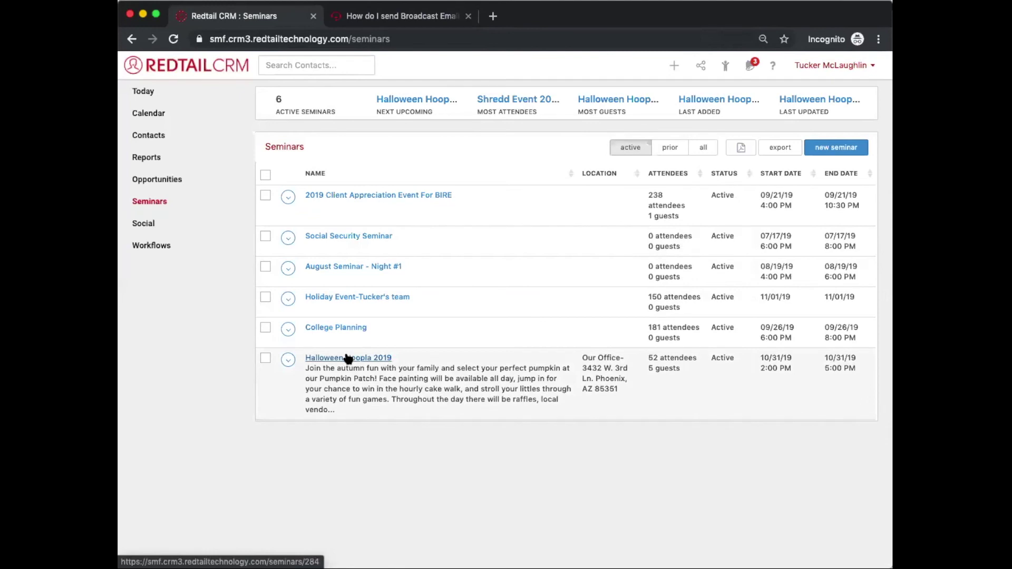
pyautogui.click(346, 357)
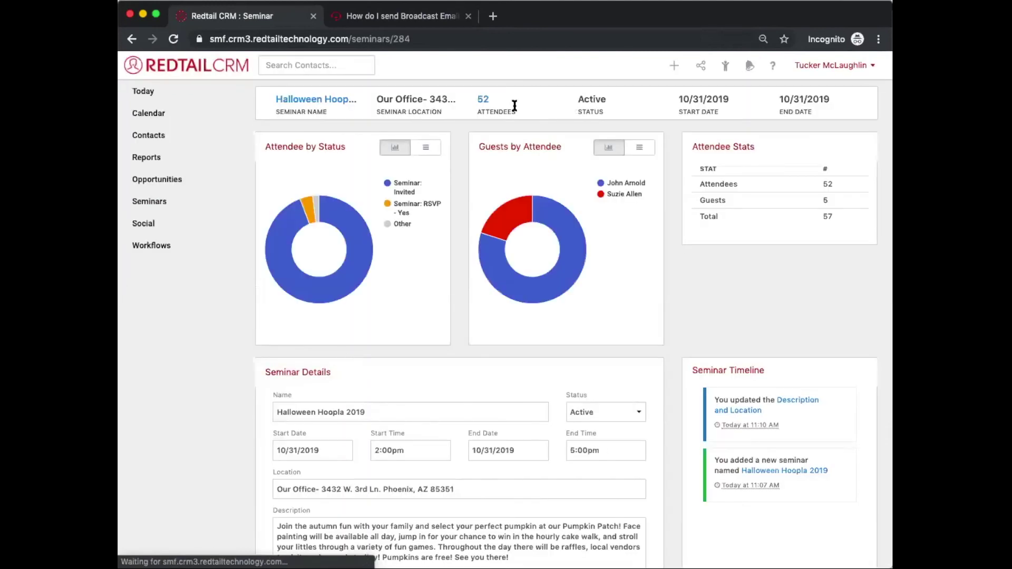
pyautogui.click(482, 100)
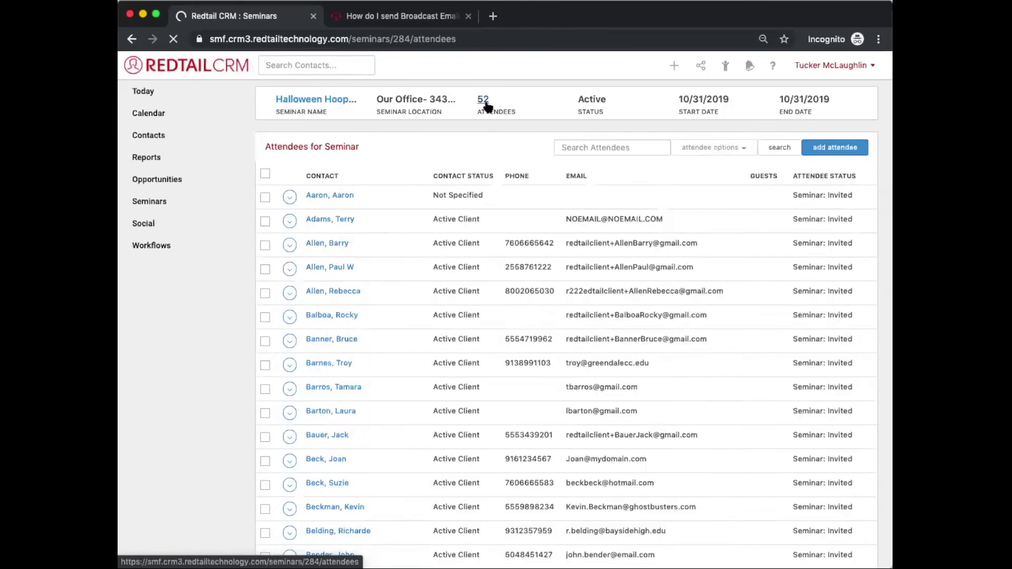
pyautogui.click(703, 149)
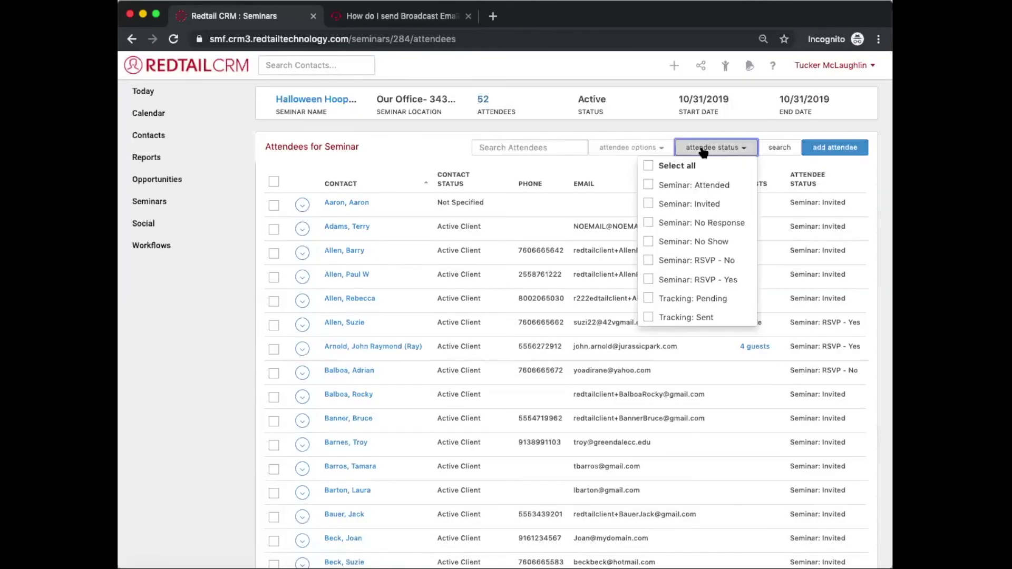
pyautogui.click(685, 204)
pyautogui.click(771, 126)
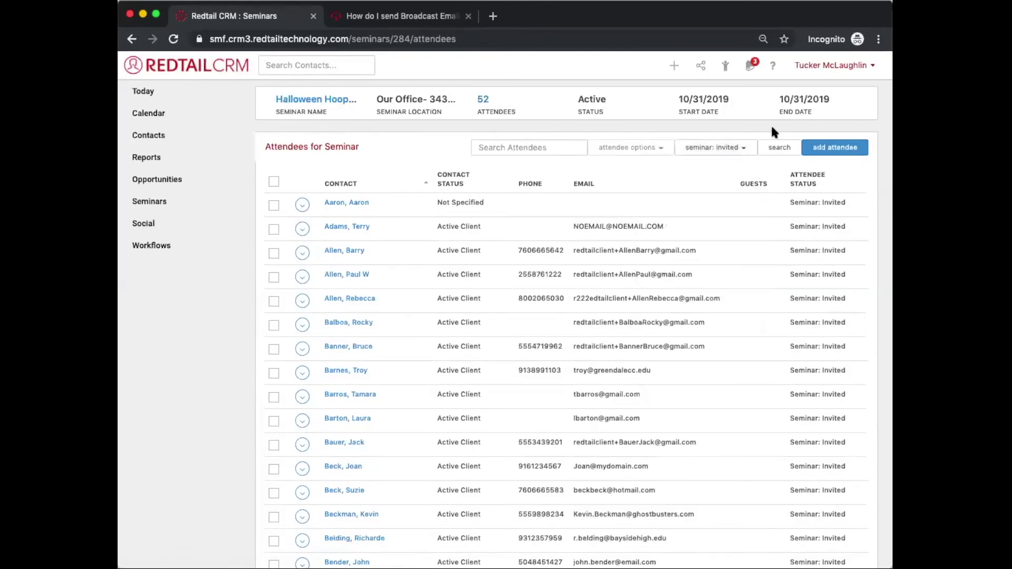
pyautogui.click(780, 149)
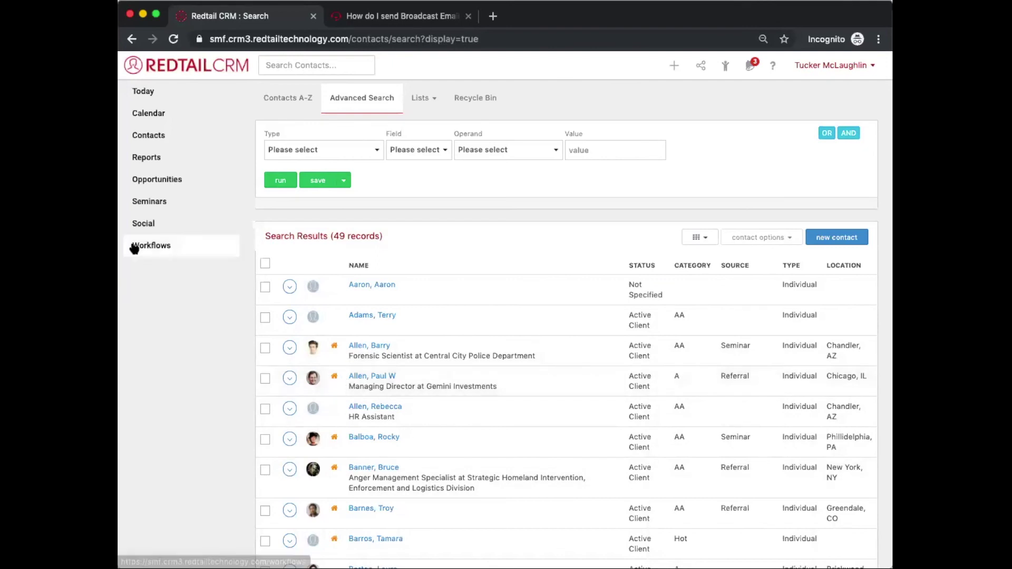
# Step: Use Send to Search on the Halloween Hoopla 2019 row, then return to Seminars
pyautogui.click(164, 205)
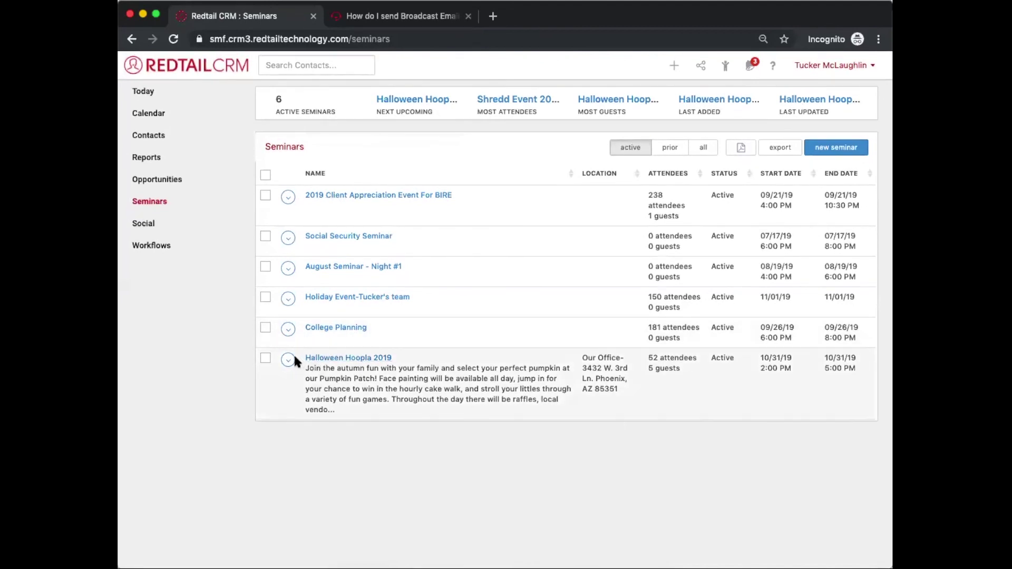
pyautogui.click(292, 357)
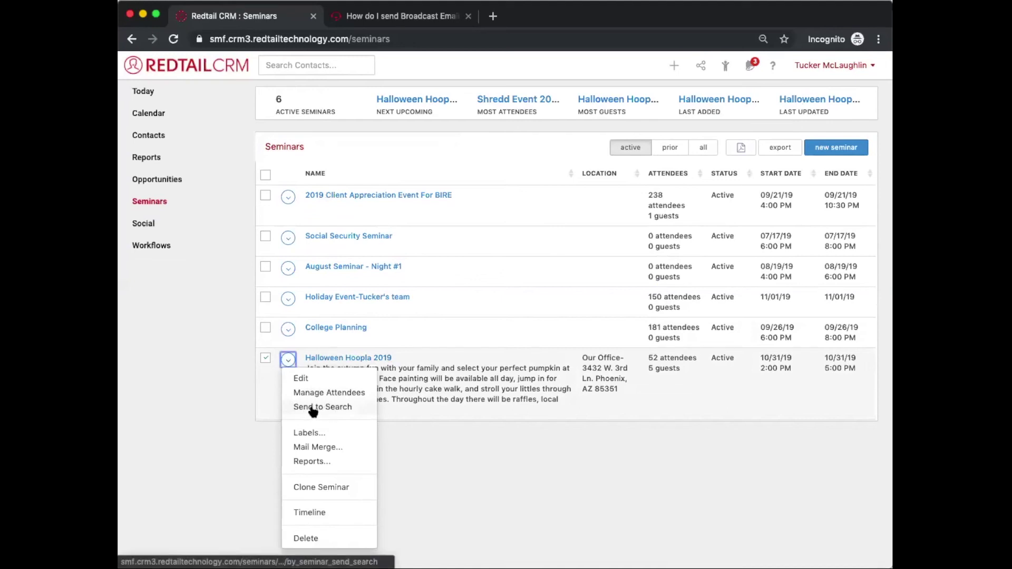
pyautogui.click(327, 408)
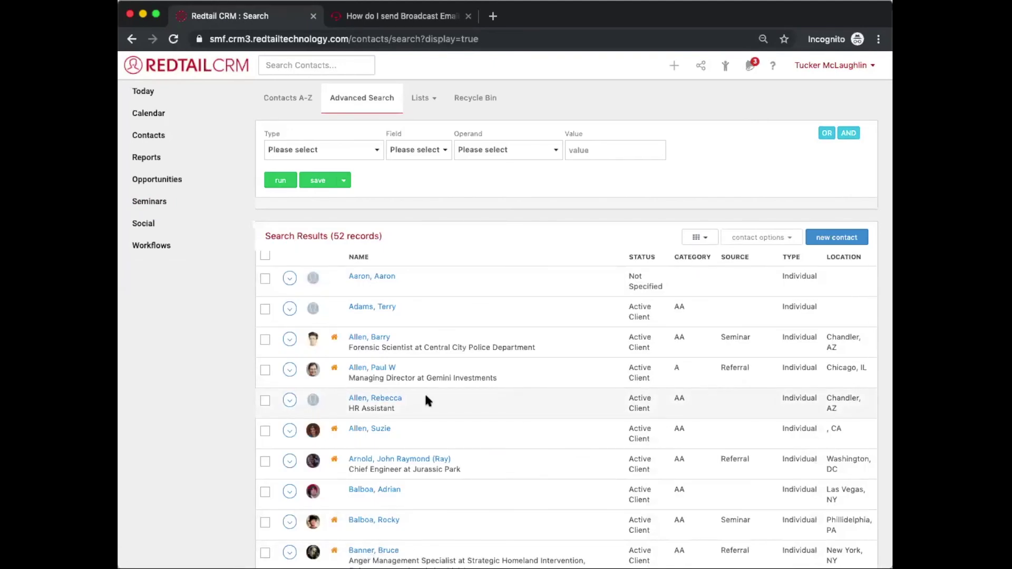
pyautogui.click(152, 211)
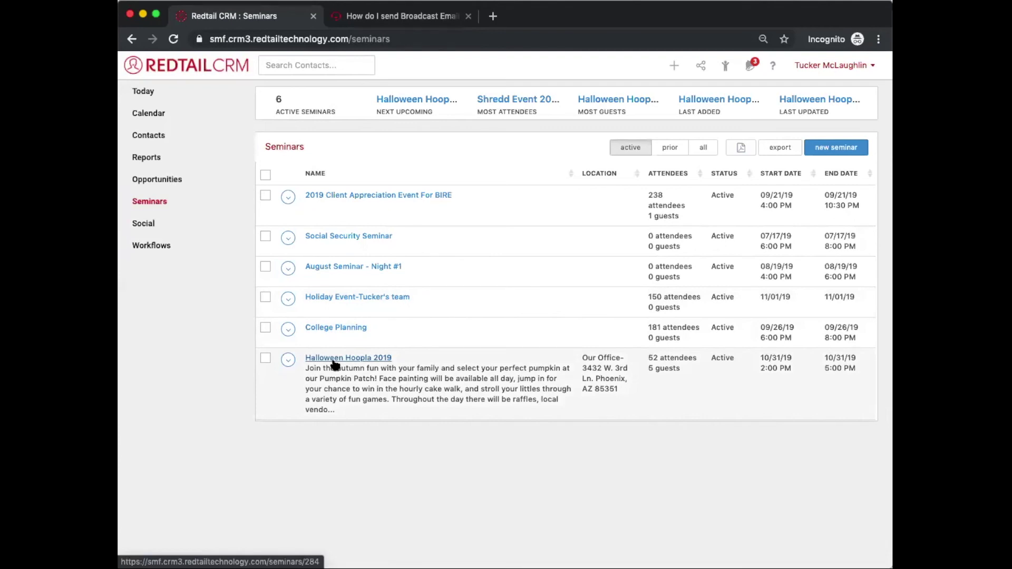
# Step: View Halloween Hoopla 2019's details, then choose Reports... from its row menu in Seminars
pyautogui.click(334, 360)
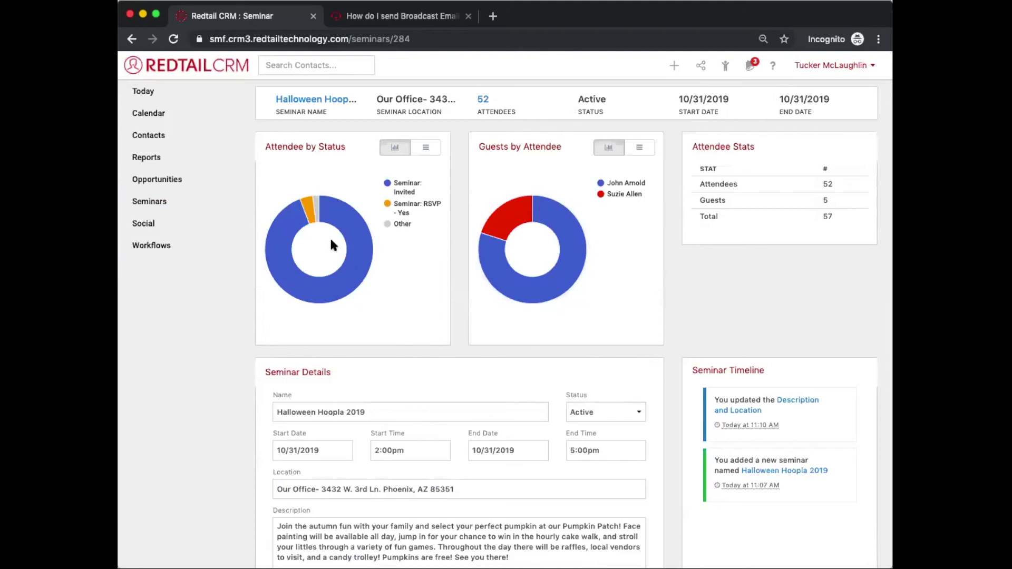
pyautogui.click(188, 209)
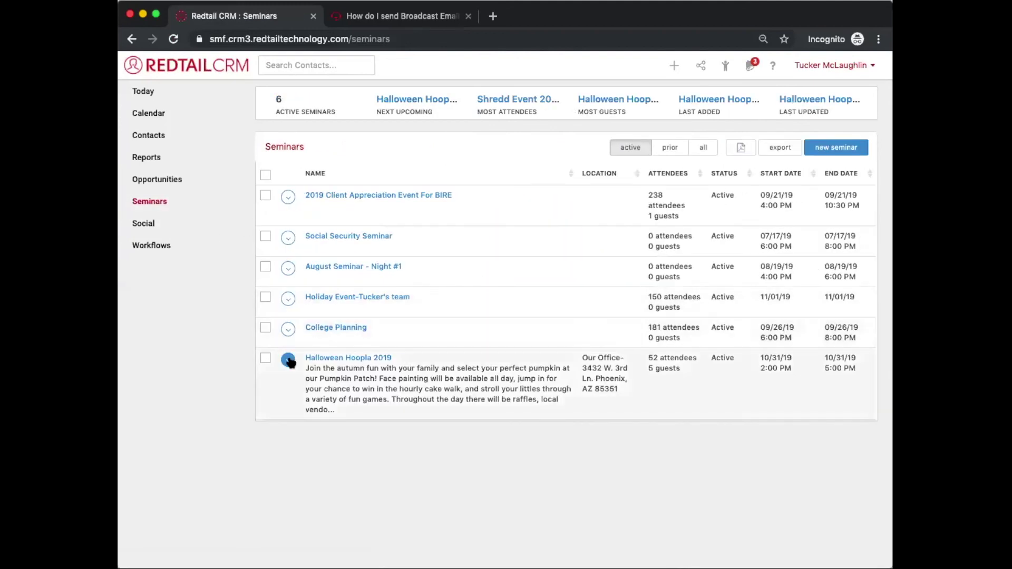
pyautogui.click(288, 360)
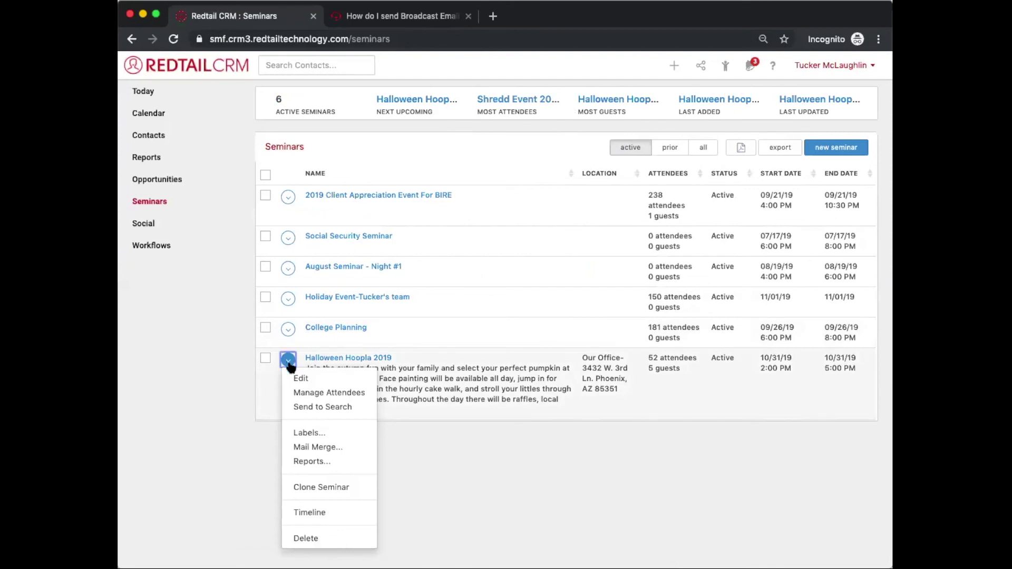
pyautogui.click(310, 462)
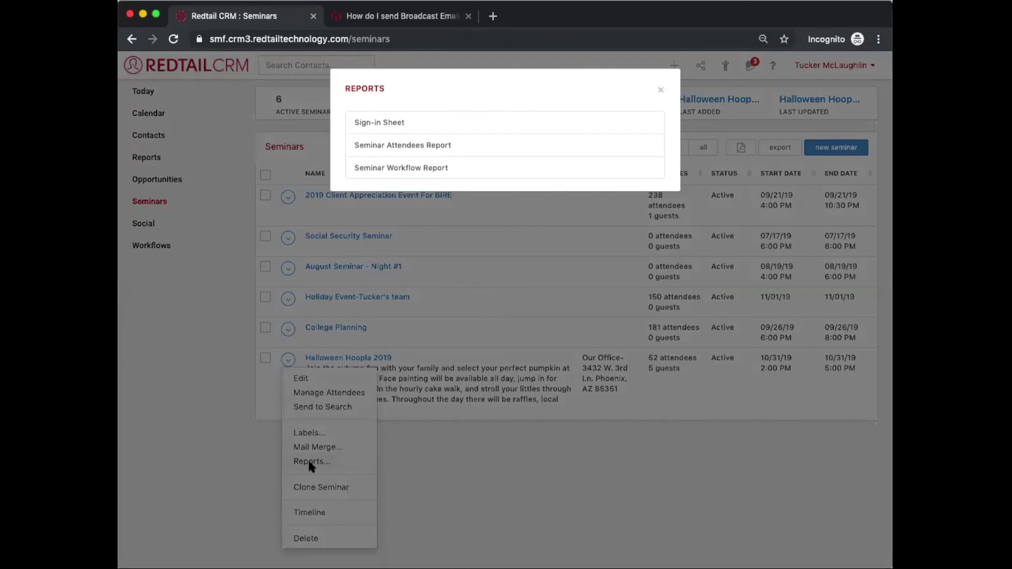
# Step: Run the Sign-in Sheet report with Sign-in Sheet format and open seminar_signin_sheet (3).pdf
pyautogui.click(395, 125)
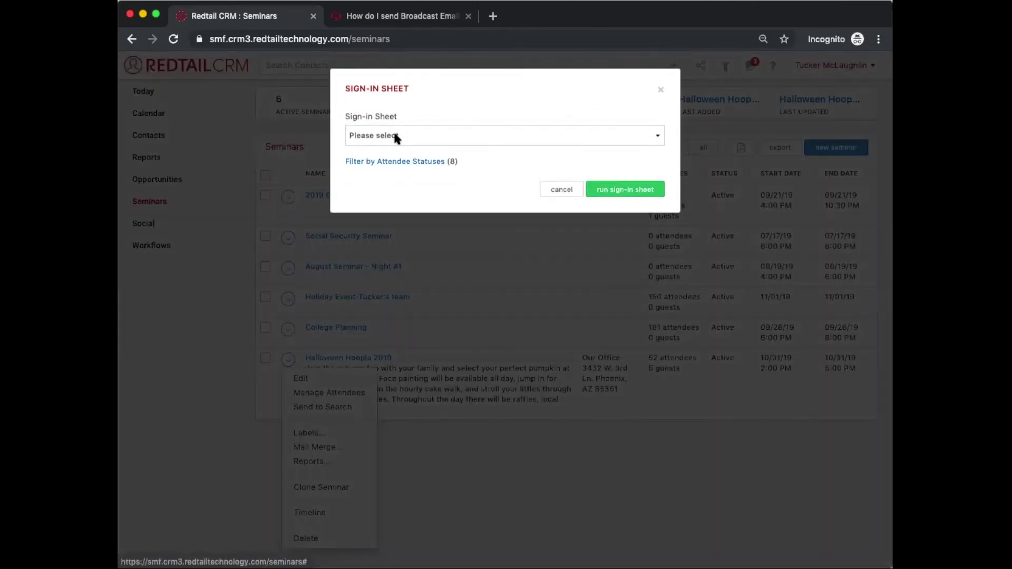
pyautogui.click(394, 134)
pyautogui.click(397, 146)
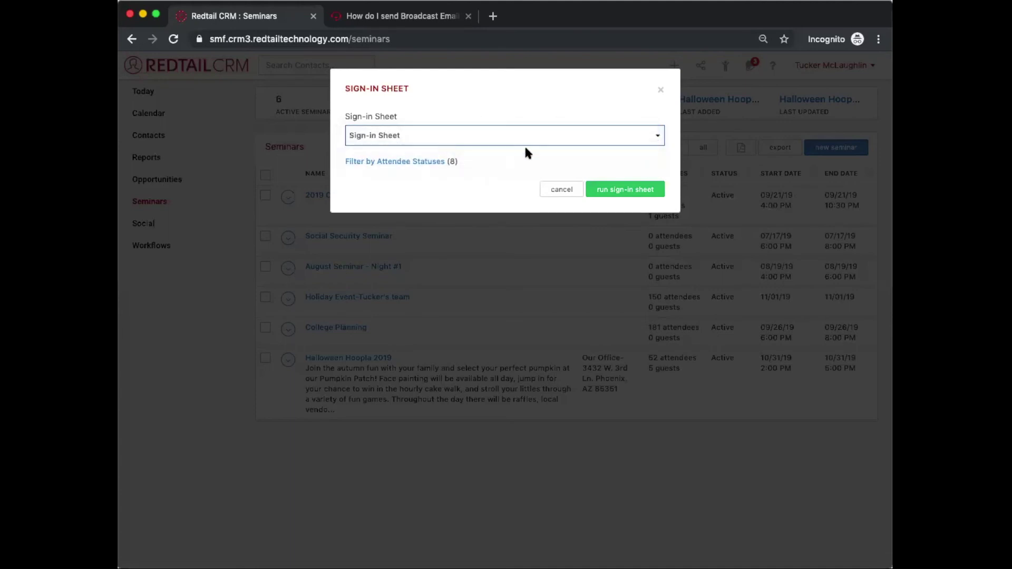
pyautogui.click(615, 194)
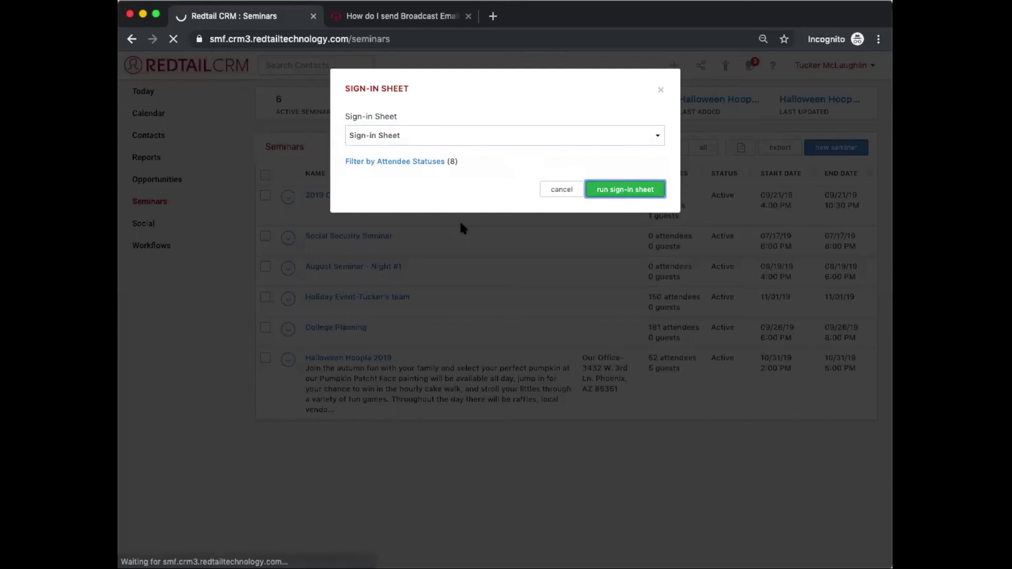
pyautogui.click(216, 544)
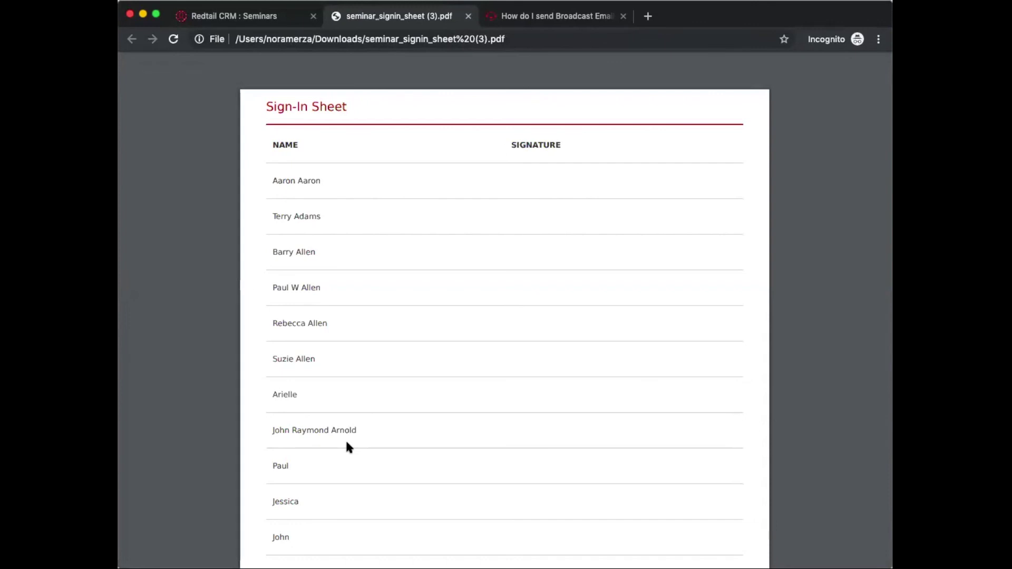
pyautogui.scroll(-3, 510, 235)
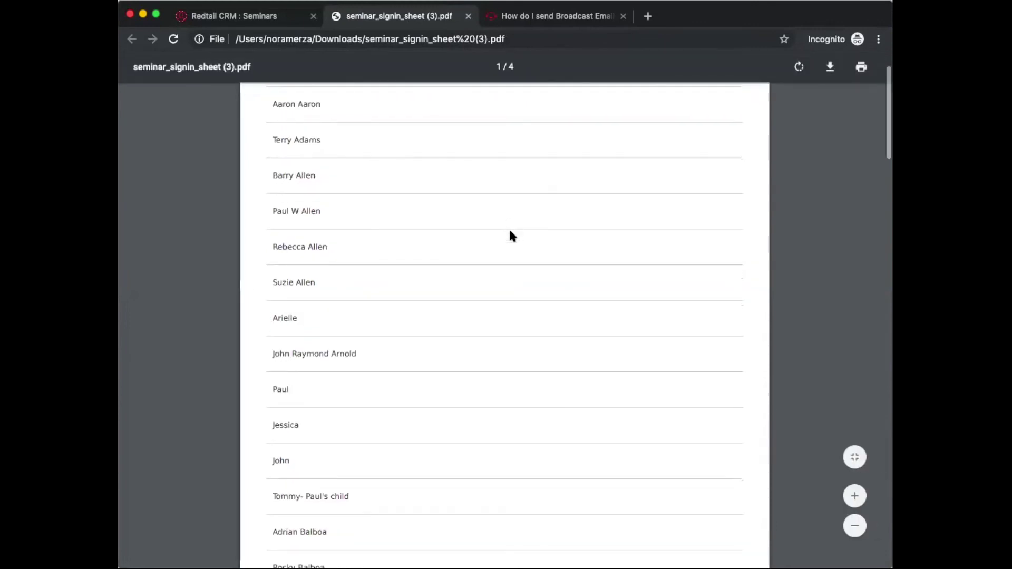
pyautogui.scroll(-7, 510, 235)
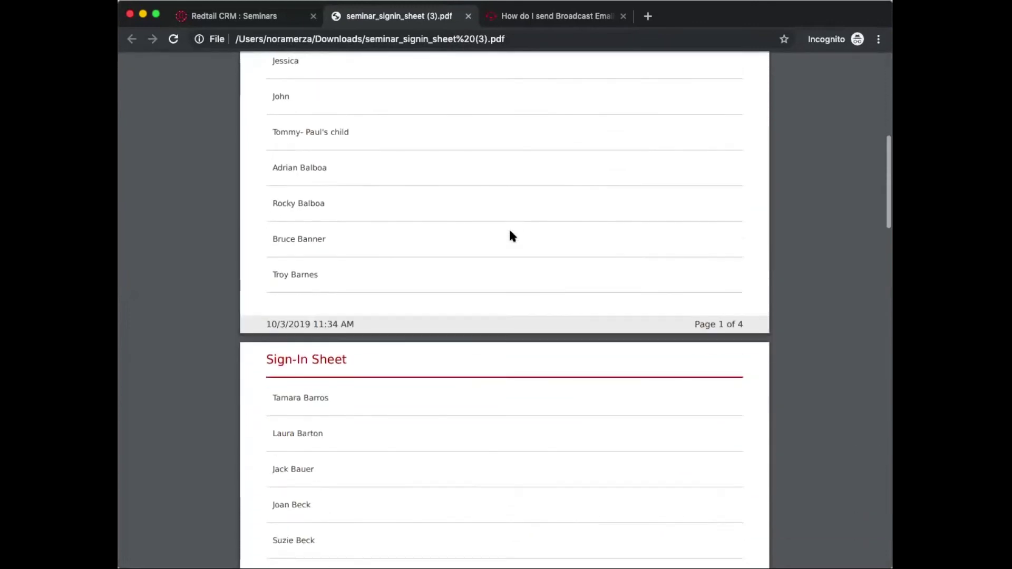
pyautogui.scroll(-7, 510, 235)
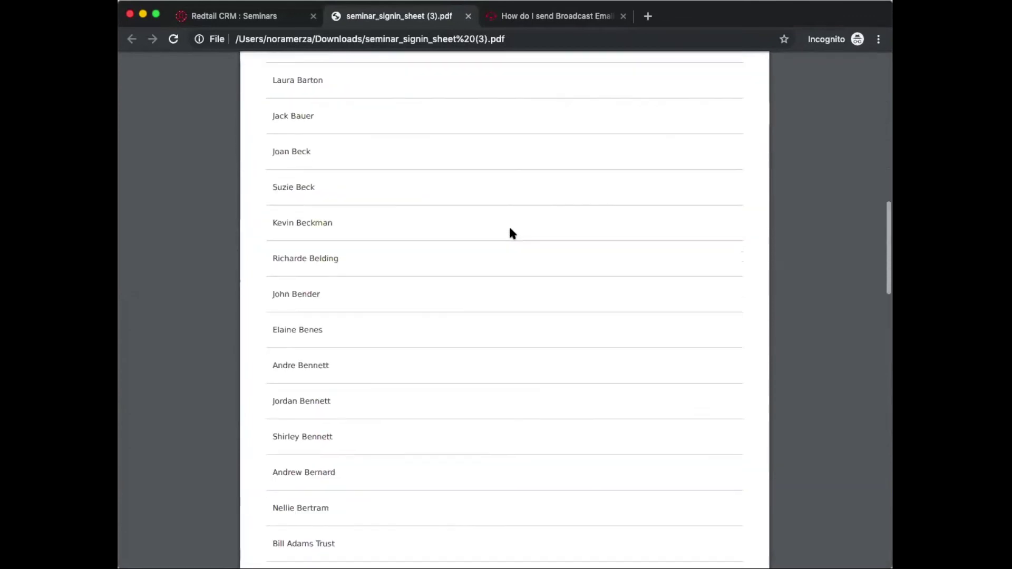
pyautogui.scroll(-3, 511, 234)
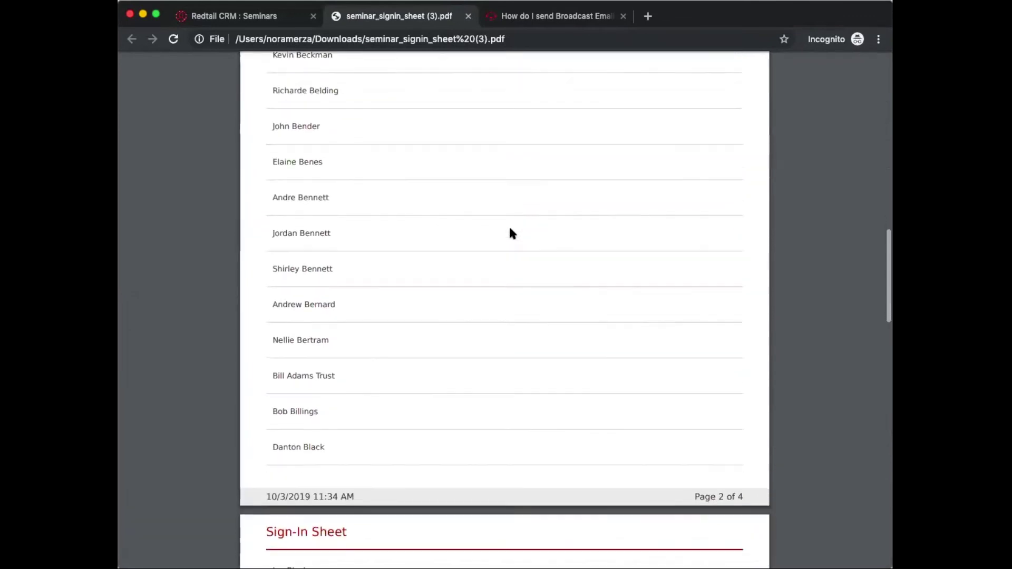
pyautogui.scroll(-1, 510, 233)
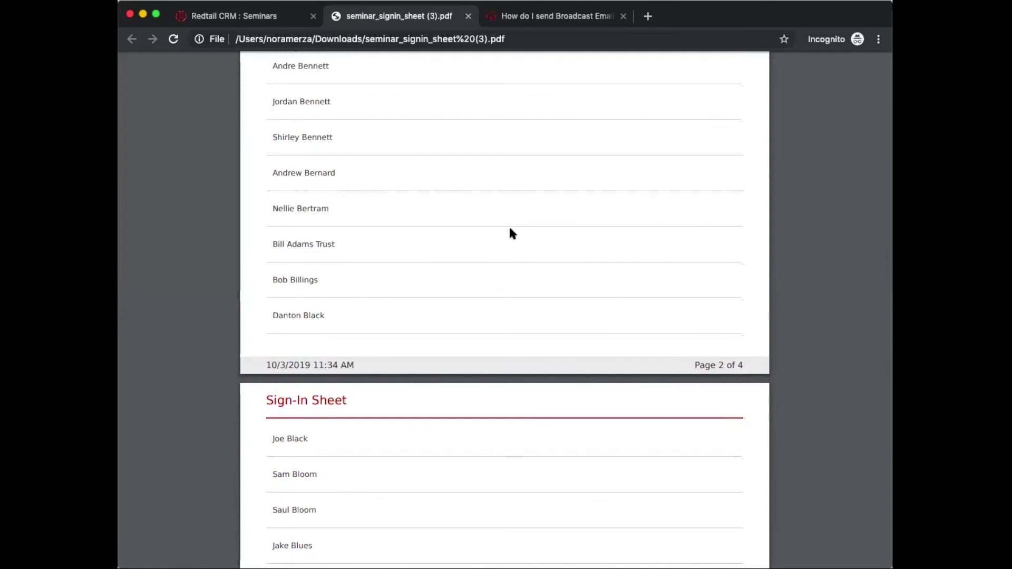
pyautogui.scroll(-1, 510, 234)
pyautogui.scroll(-10, 510, 233)
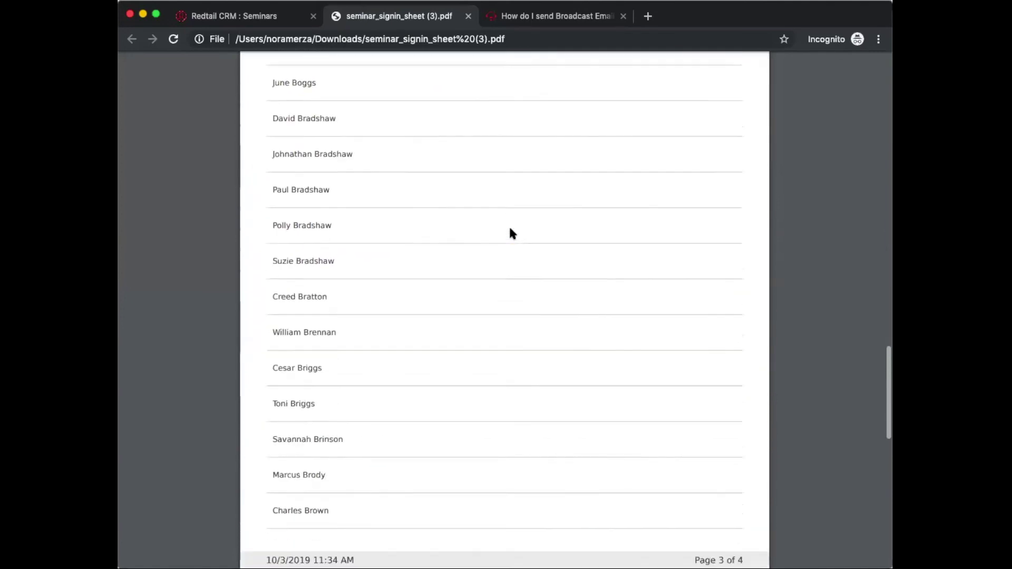
pyautogui.scroll(-10, 510, 233)
pyautogui.scroll(20, 510, 231)
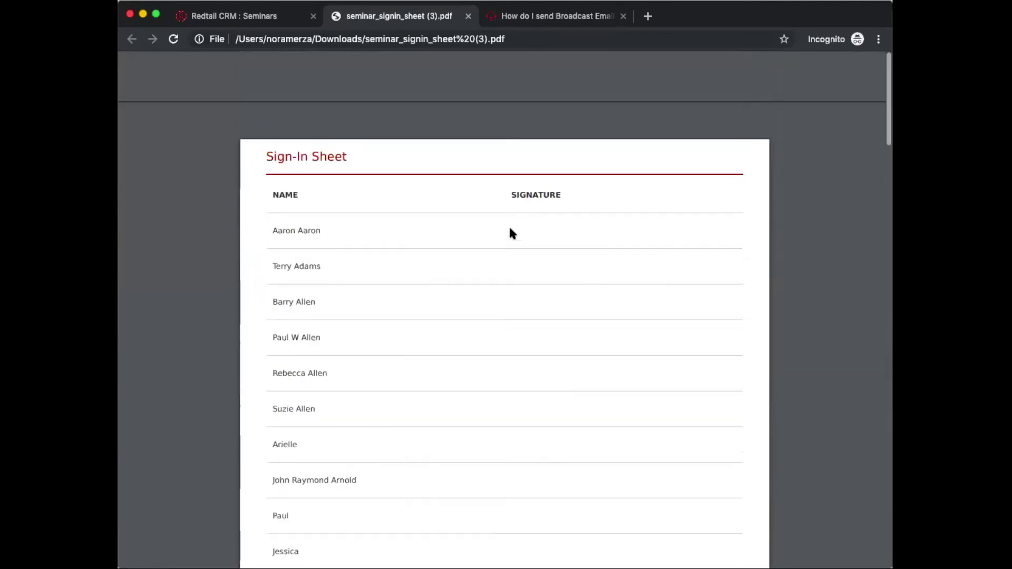
# Step: Run the sign-in sheet in Check-in List format and open seminar_signin_sheet (4).pdf
pyautogui.click(258, 17)
pyautogui.click(487, 135)
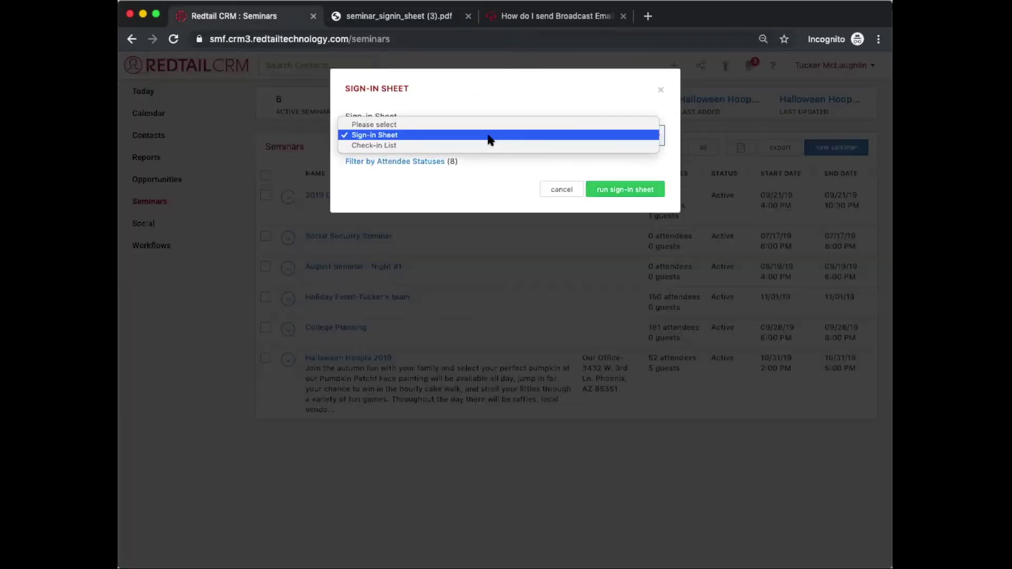
pyautogui.click(490, 146)
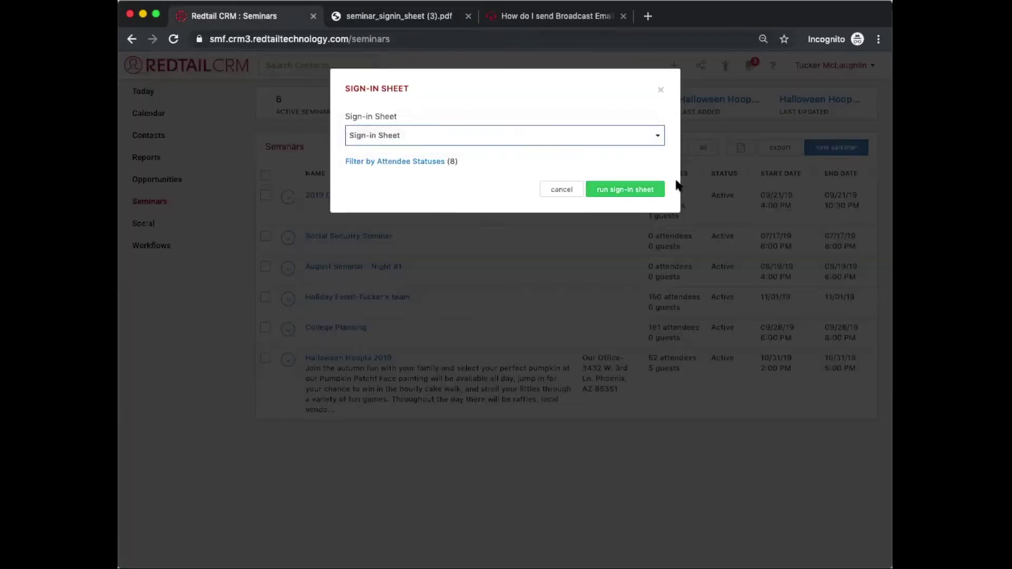
pyautogui.click(645, 193)
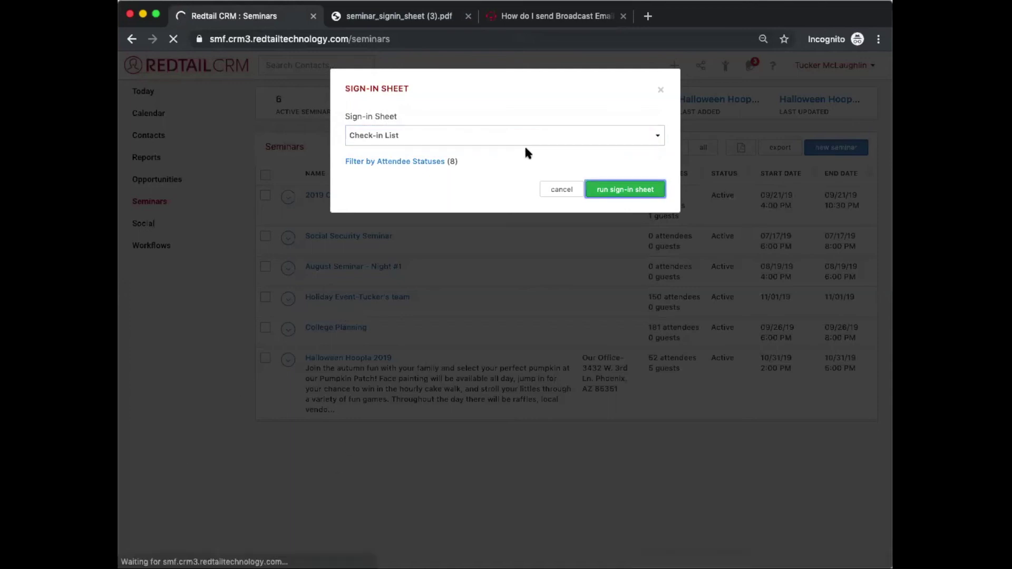
pyautogui.click(193, 554)
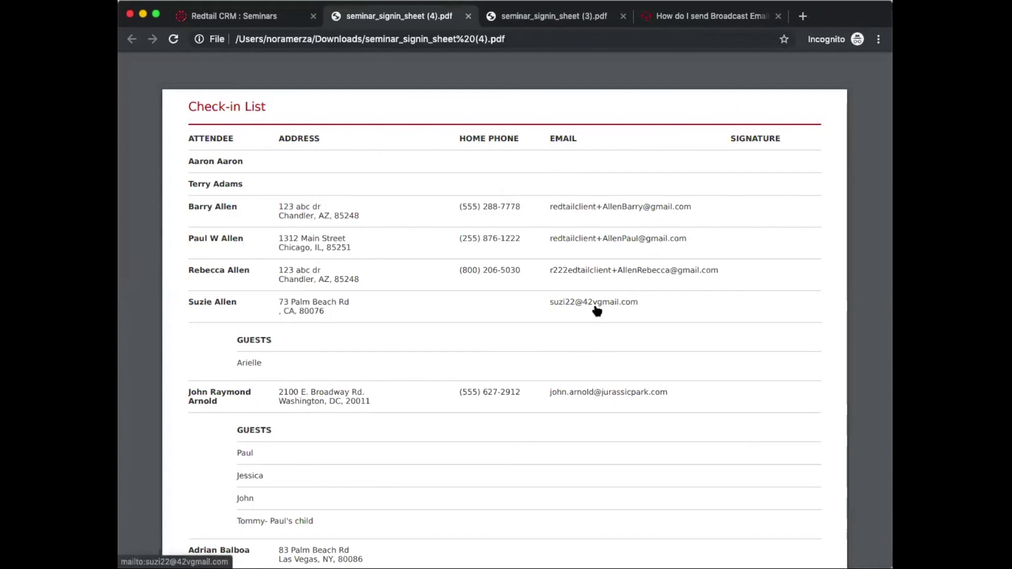
# Step: Scroll through the Check-in List's attendee addresses, phones, emails and guests, then return to Seminars
pyautogui.scroll(-2, 596, 311)
pyautogui.scroll(2, 596, 311)
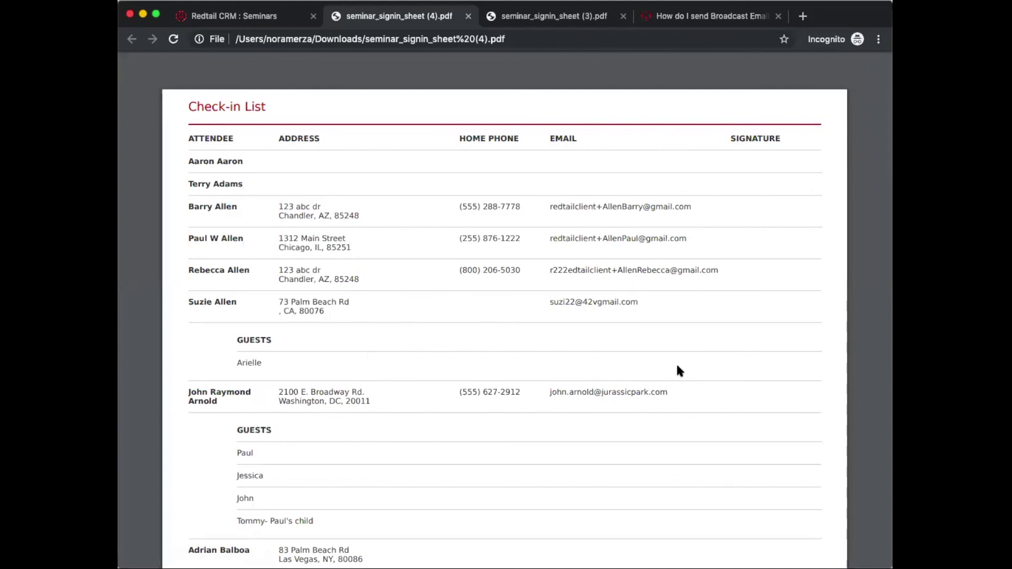
pyautogui.scroll(-3, 676, 365)
pyautogui.scroll(-1, 679, 371)
pyautogui.scroll(2, 679, 371)
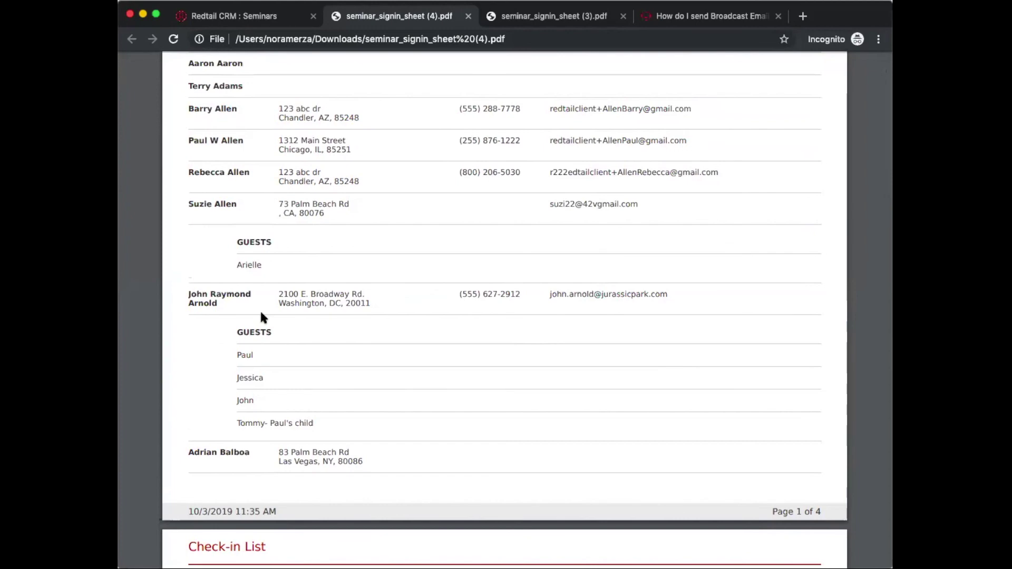
pyautogui.scroll(-8, 260, 315)
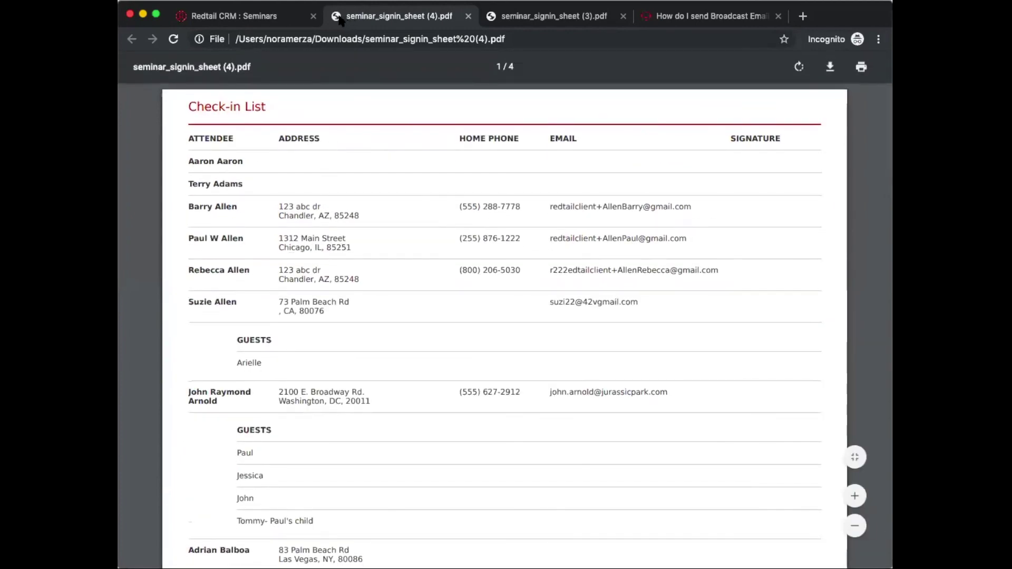
pyautogui.click(253, 15)
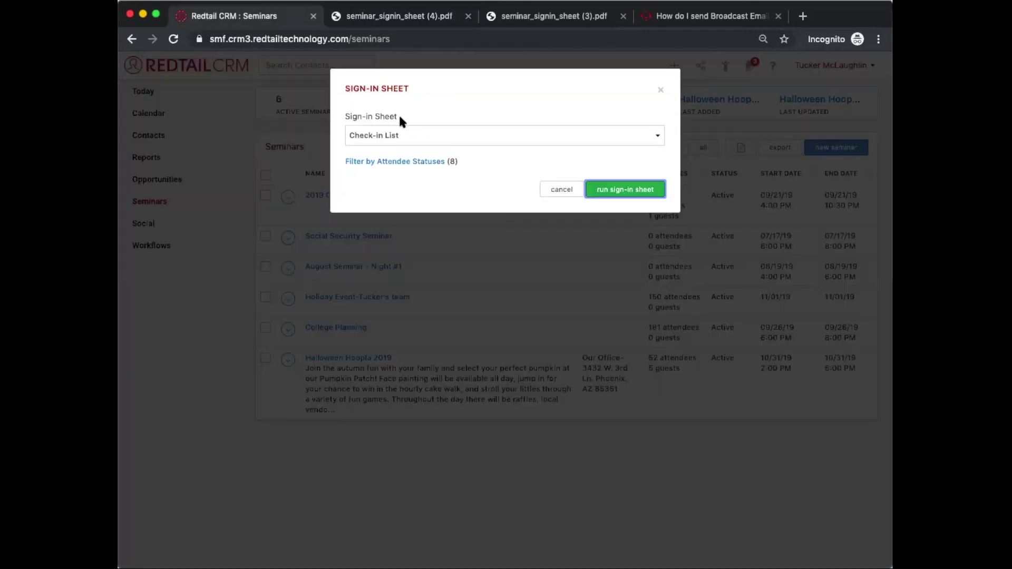
# Step: Limit the sign-in sheet to RSVP - Yes attendees and close its options
pyautogui.click(392, 162)
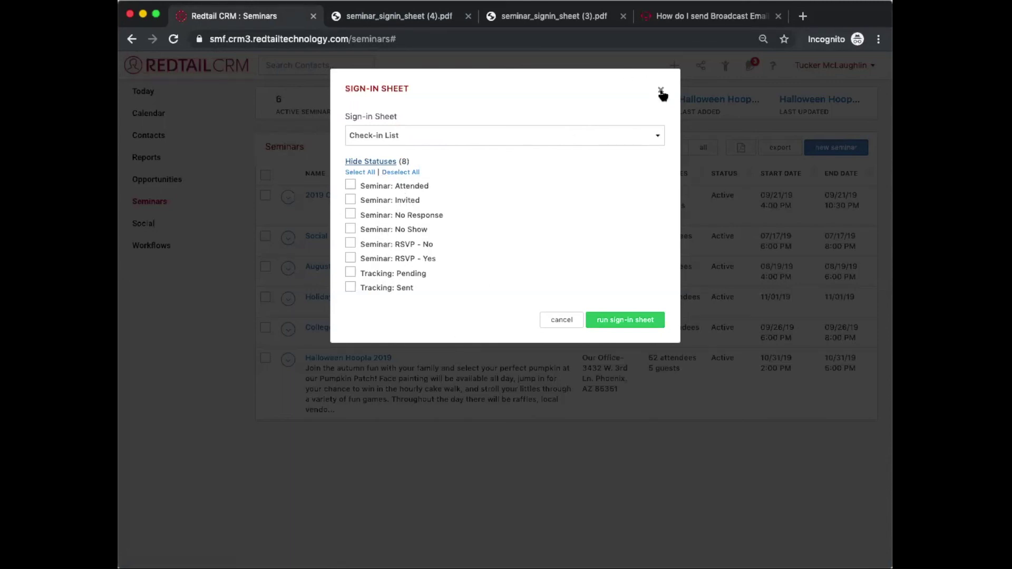
pyautogui.click(350, 258)
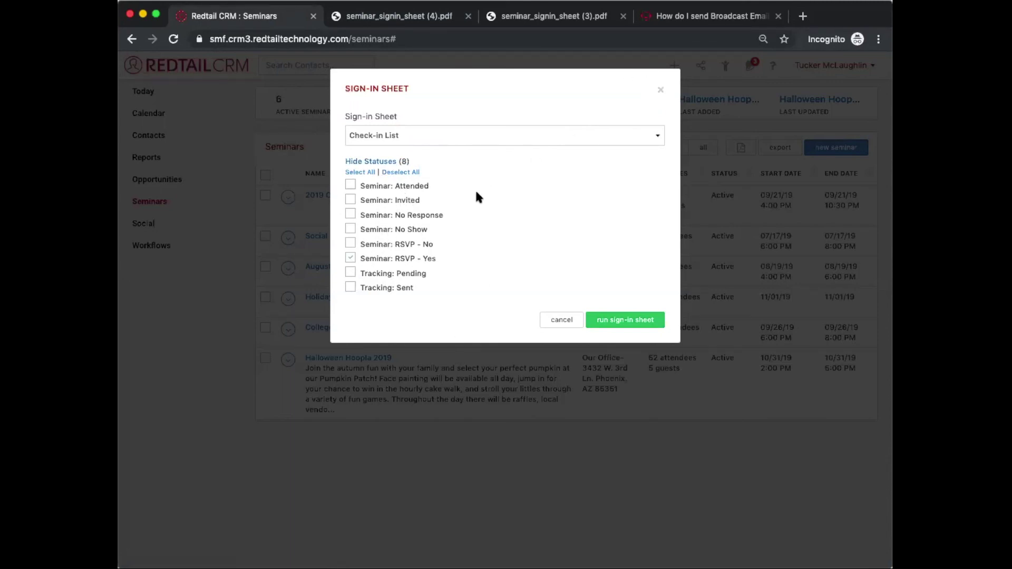
pyautogui.click(660, 90)
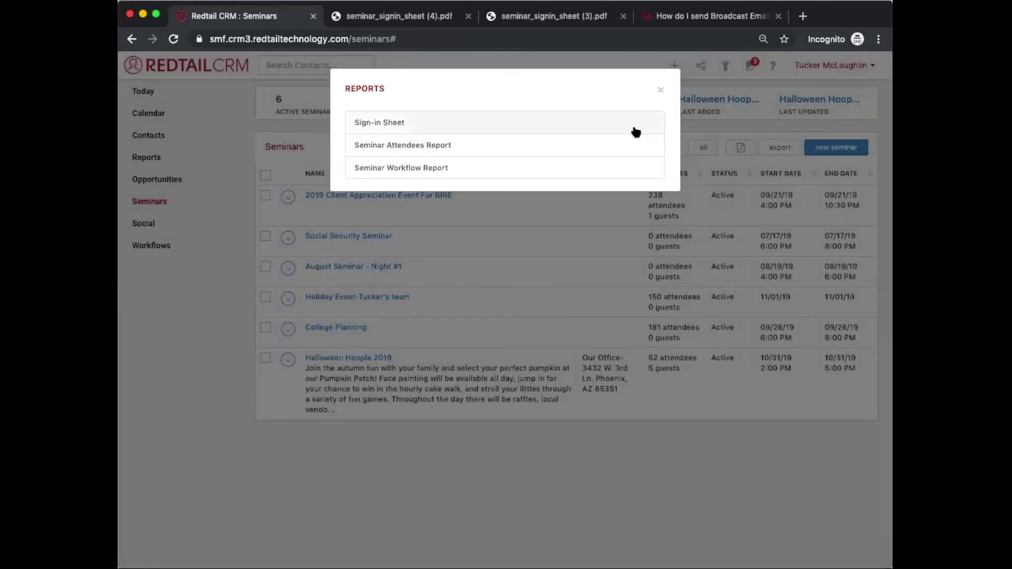
# Step: Reopen the Reports list for Halloween Hoopla 2019 from its row menu
pyautogui.click(660, 90)
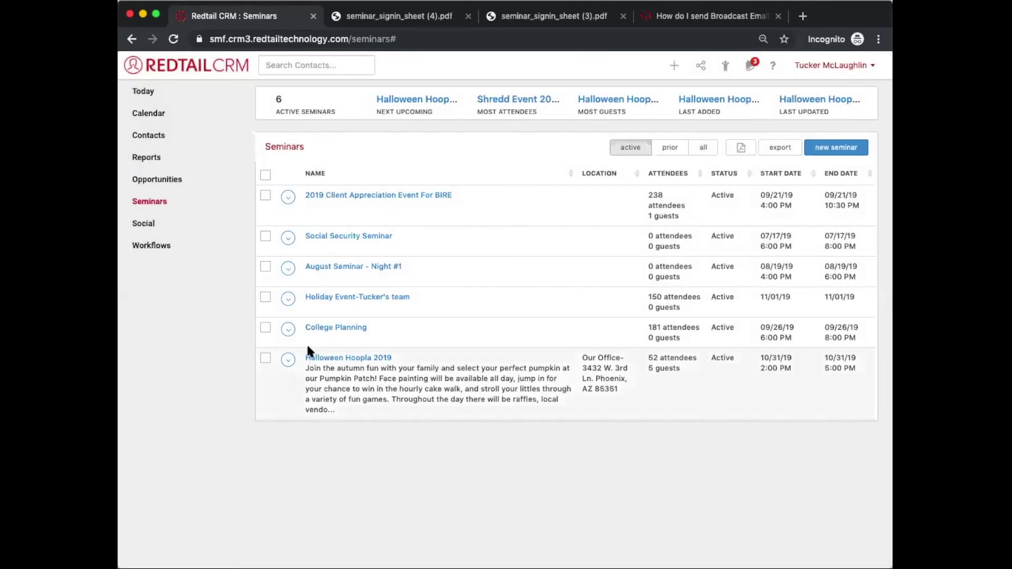
pyautogui.click(287, 360)
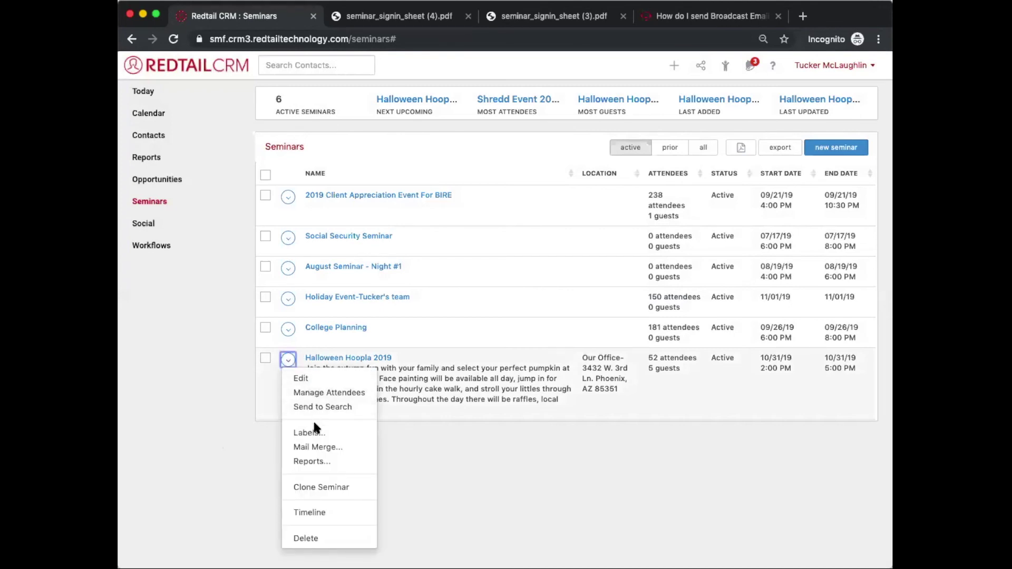
pyautogui.click(323, 461)
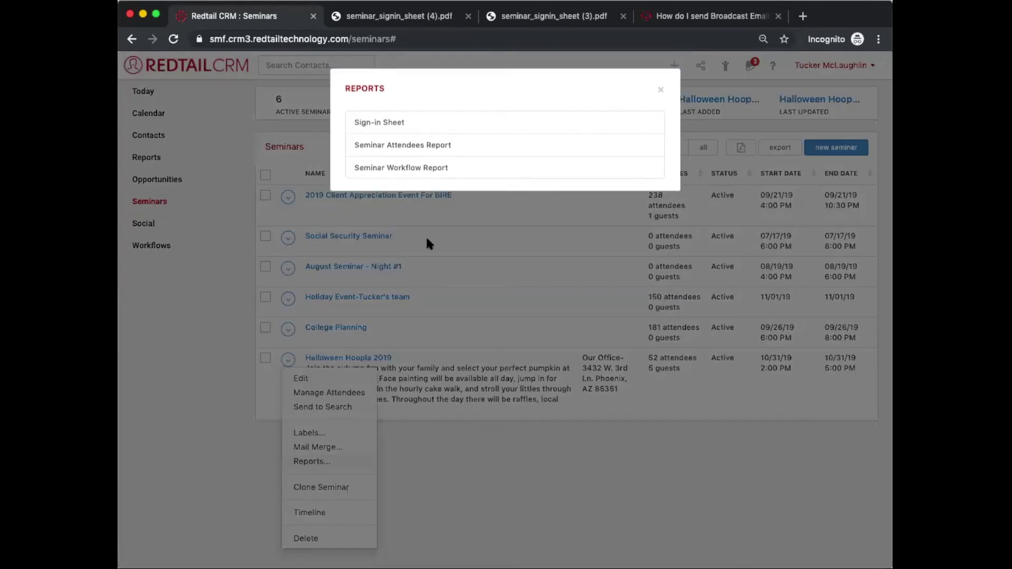
# Step: Run the Seminar Attendees Report as a PDF filtered to Seminar: RSVP - Yes attendees
pyautogui.click(458, 156)
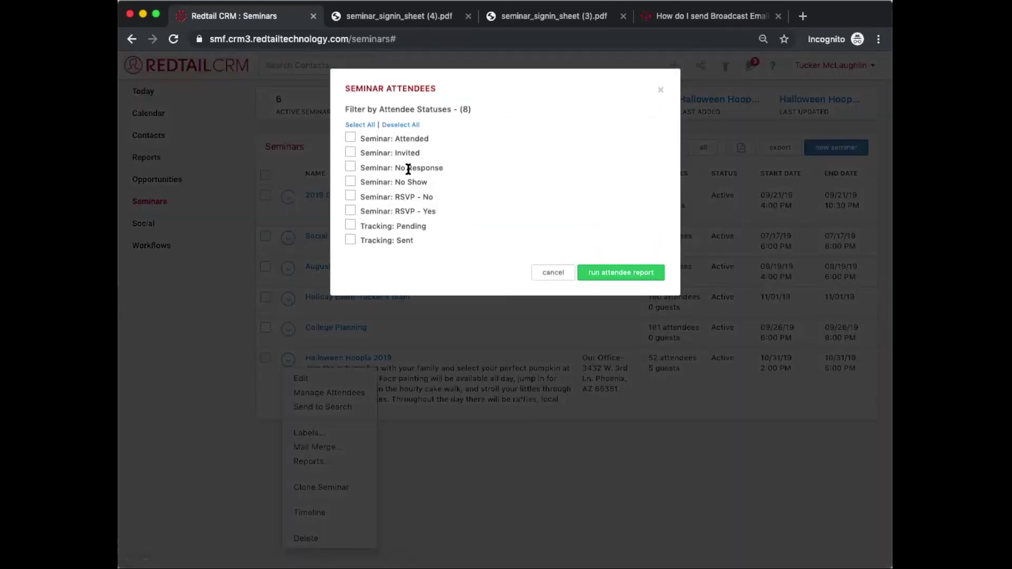
pyautogui.click(401, 211)
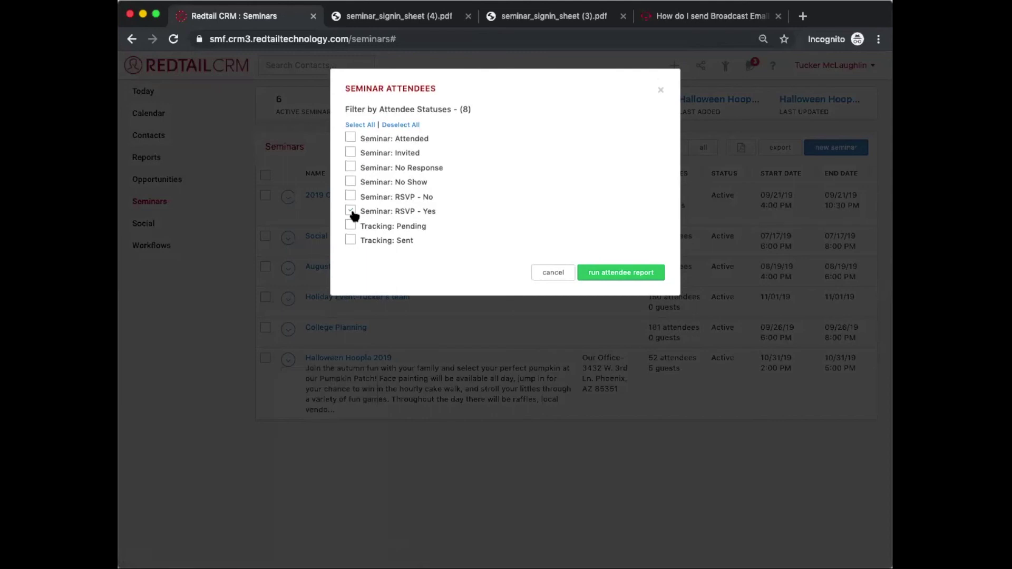
pyautogui.click(623, 274)
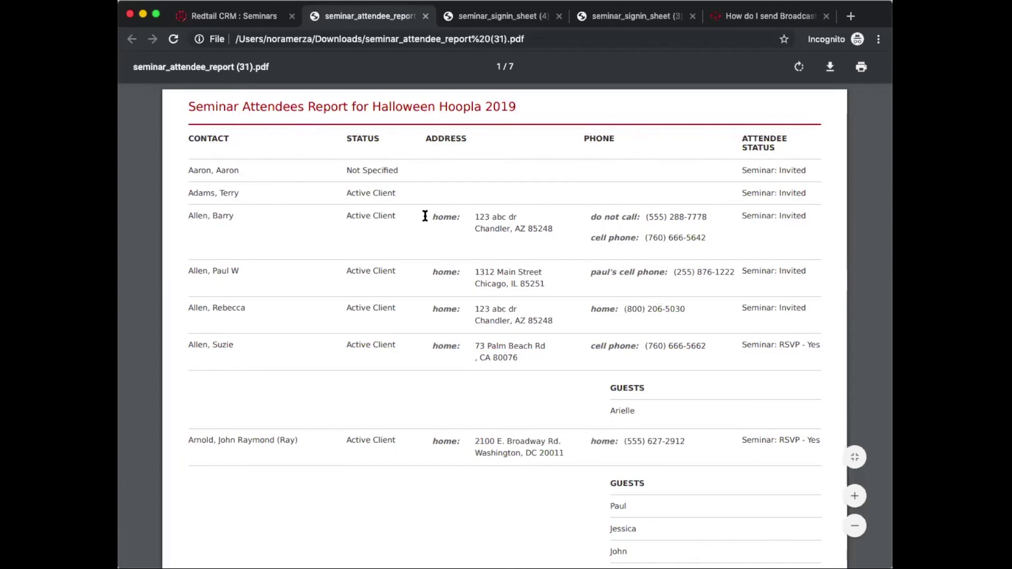
pyautogui.hotkey('ctrl', 'shift', 'Tab')
pyautogui.click(298, 191)
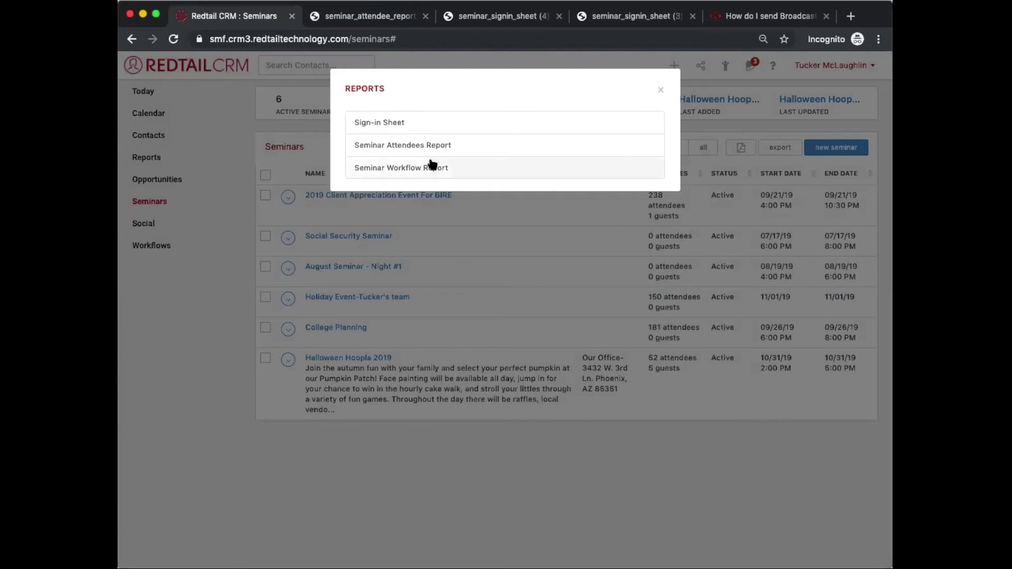
# Step: Generate the Seminar Workflow Report PDF and look it over in Chrome
pyautogui.click(428, 167)
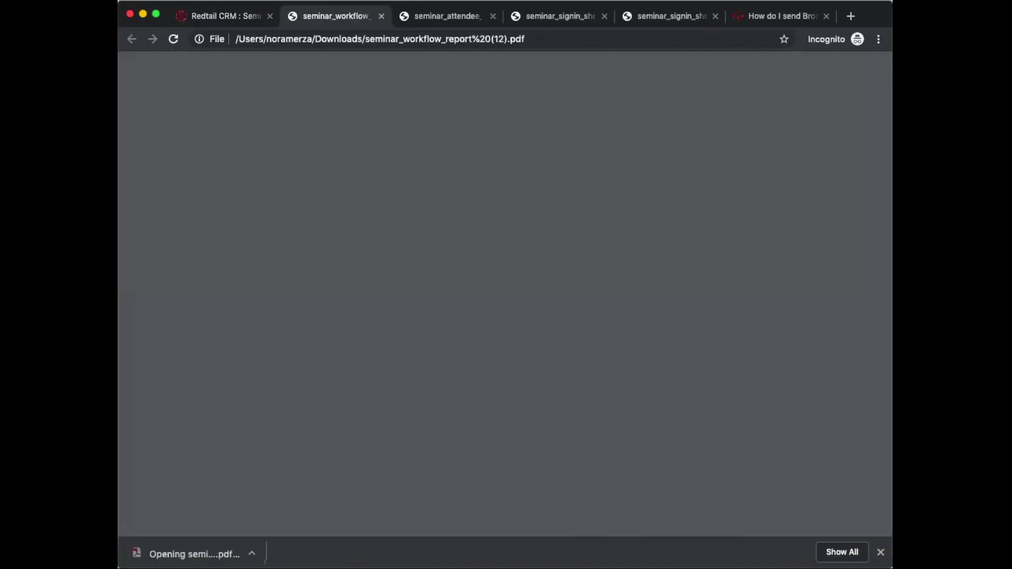
pyautogui.scroll(-1, 470, 170)
pyautogui.scroll(1, 469, 167)
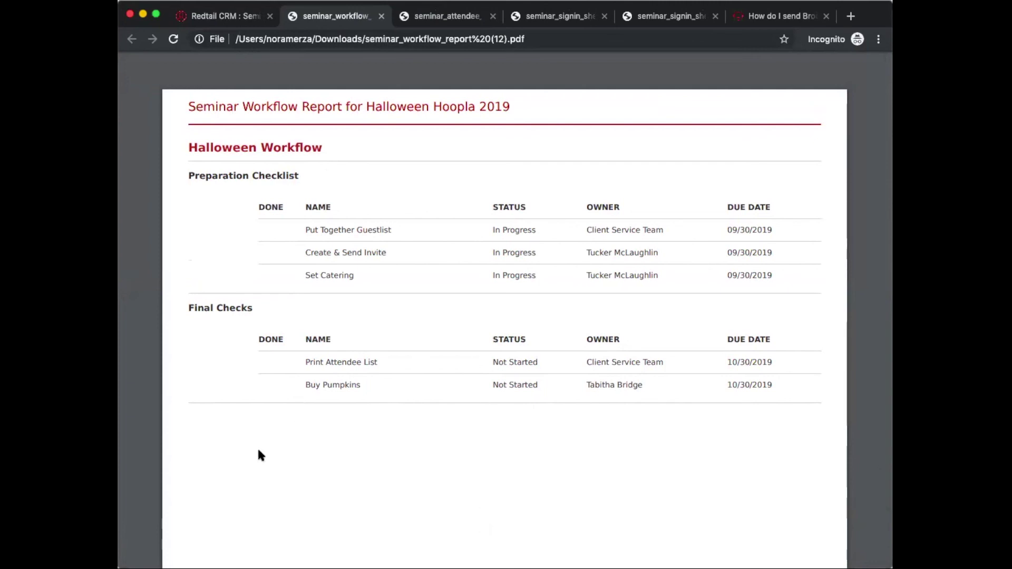
# Step: Return to the Redtail CRM Seminars list with the Reports dialog closed
pyautogui.click(221, 15)
pyautogui.click(381, 218)
pyautogui.click(288, 360)
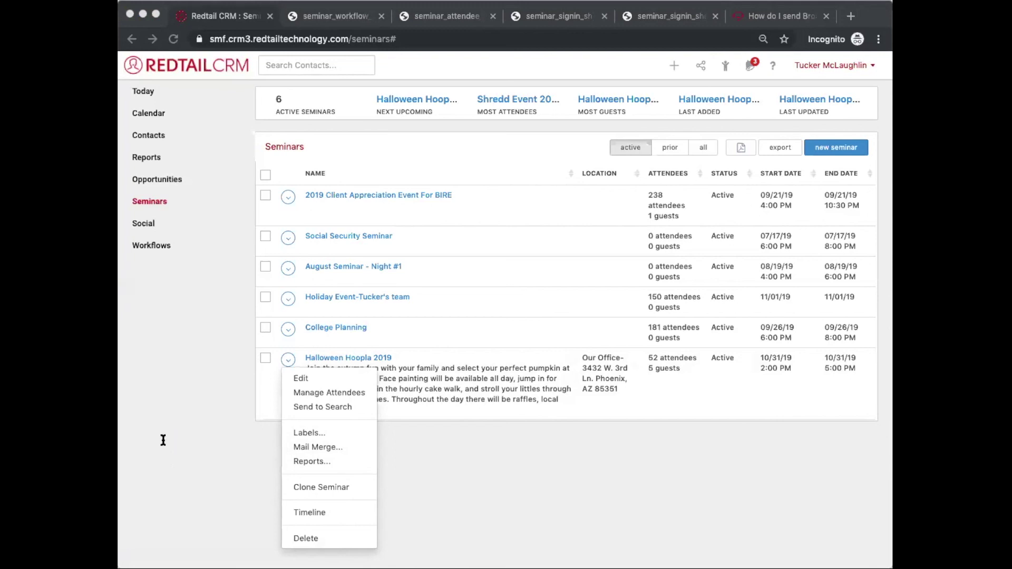
pyautogui.click(781, 447)
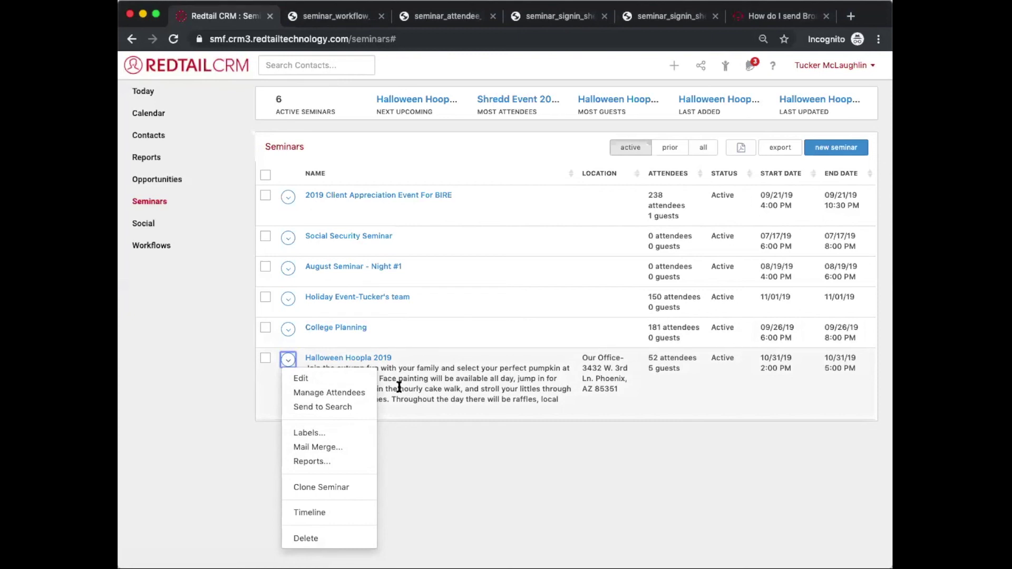
pyautogui.click(425, 366)
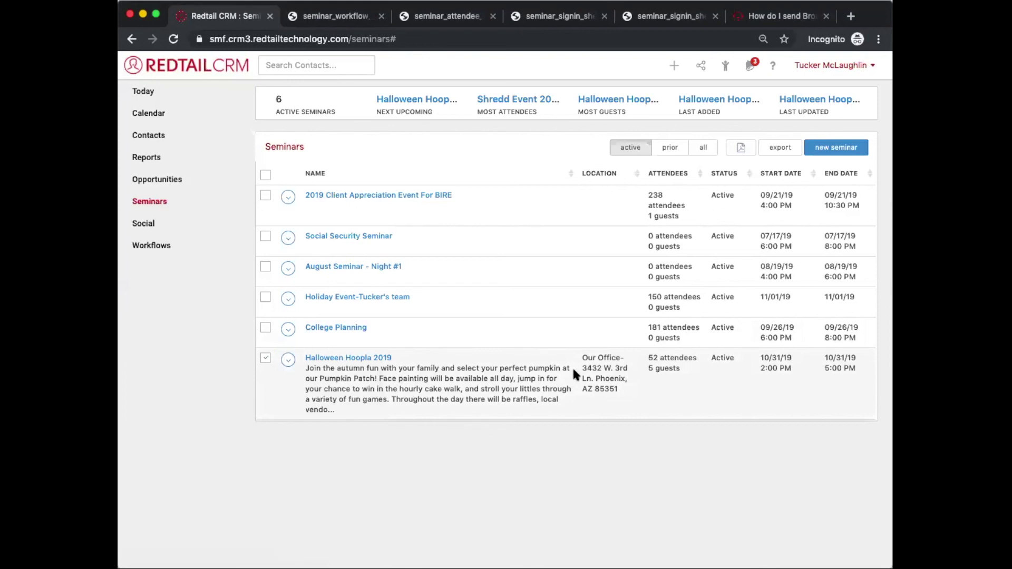
pyautogui.doubleClick(718, 357)
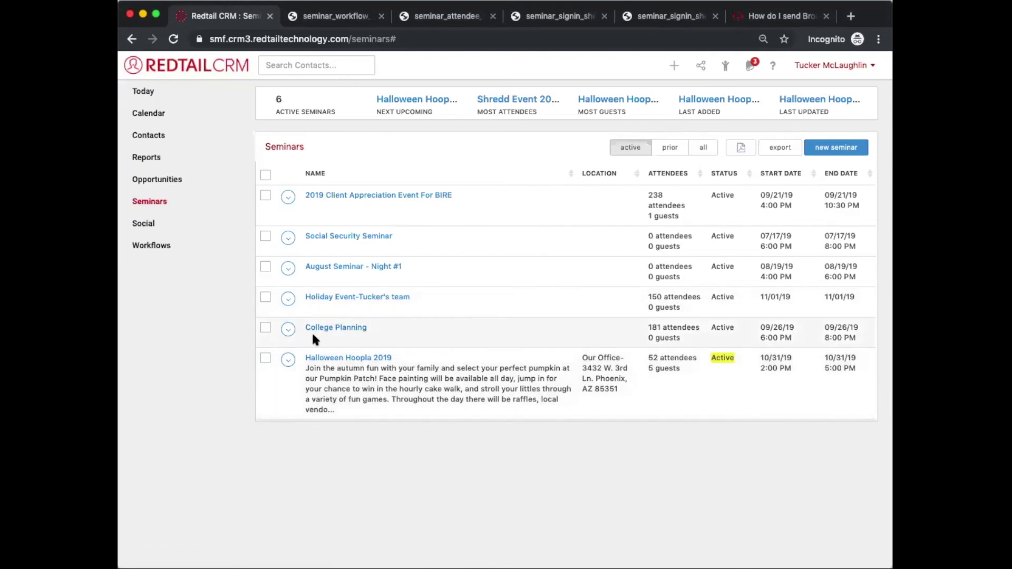
pyautogui.click(288, 358)
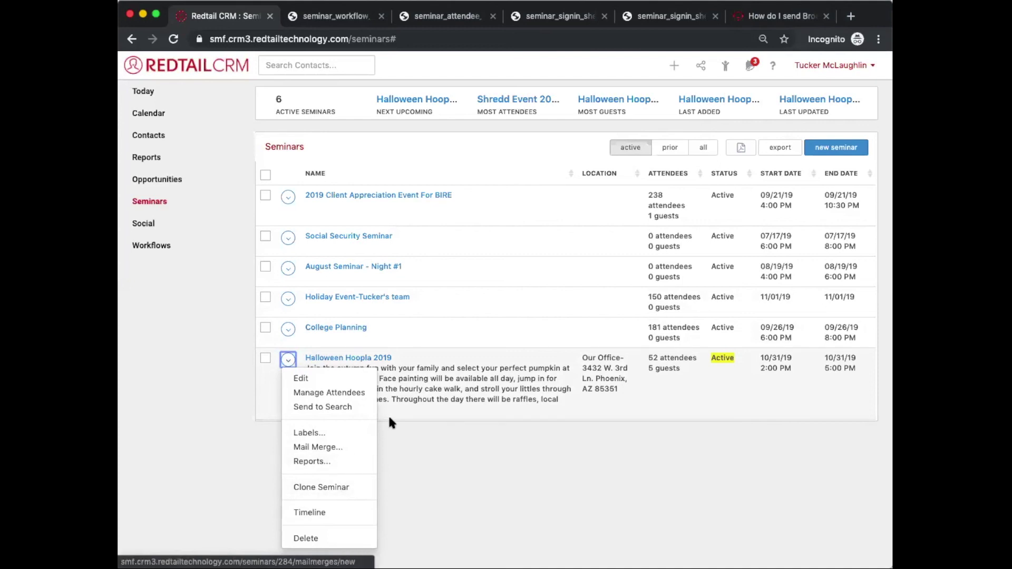
pyautogui.click(411, 425)
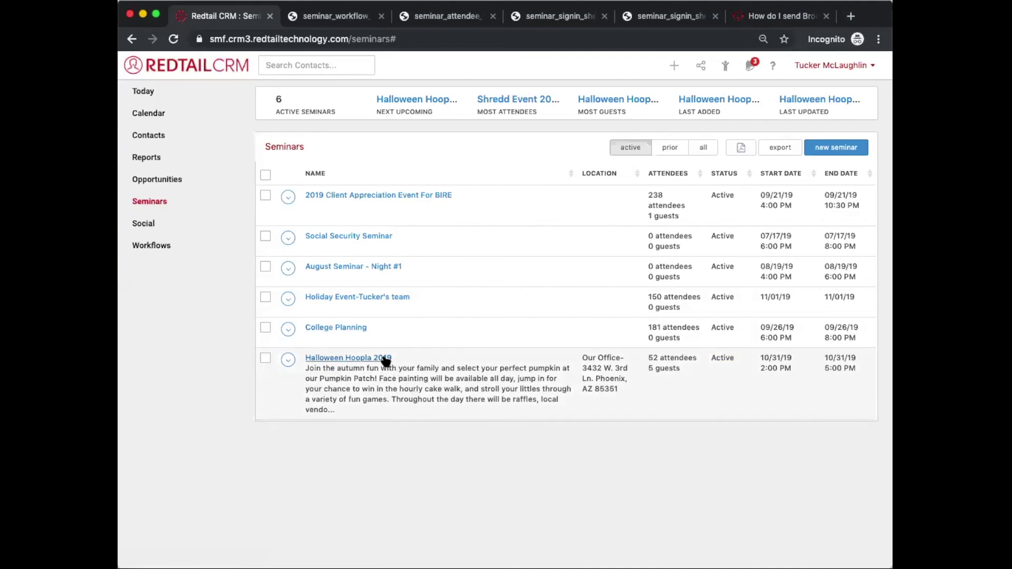